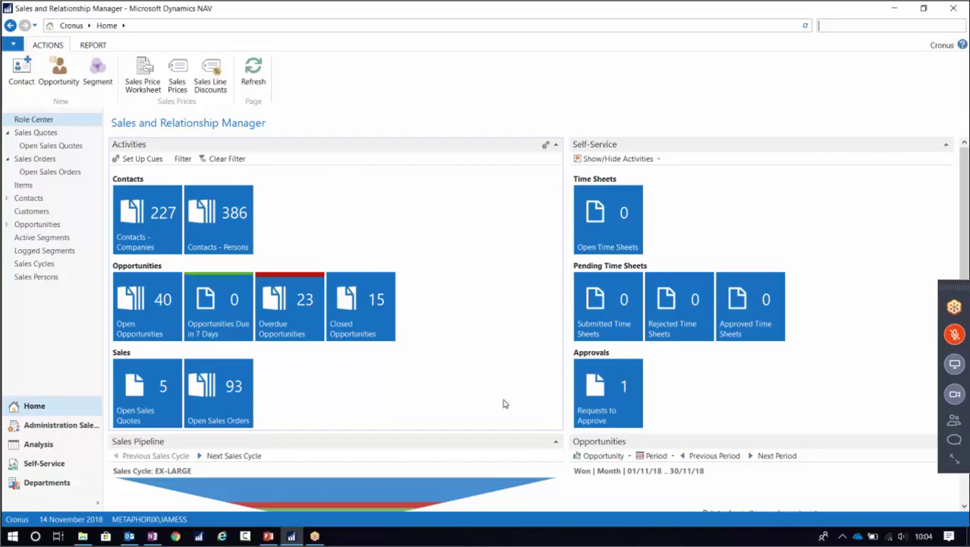
Create a new sales quote from Sales Quotes with Spotsmeyer's Furnishings as the customer.
{"action": "type", "text": "sales"}
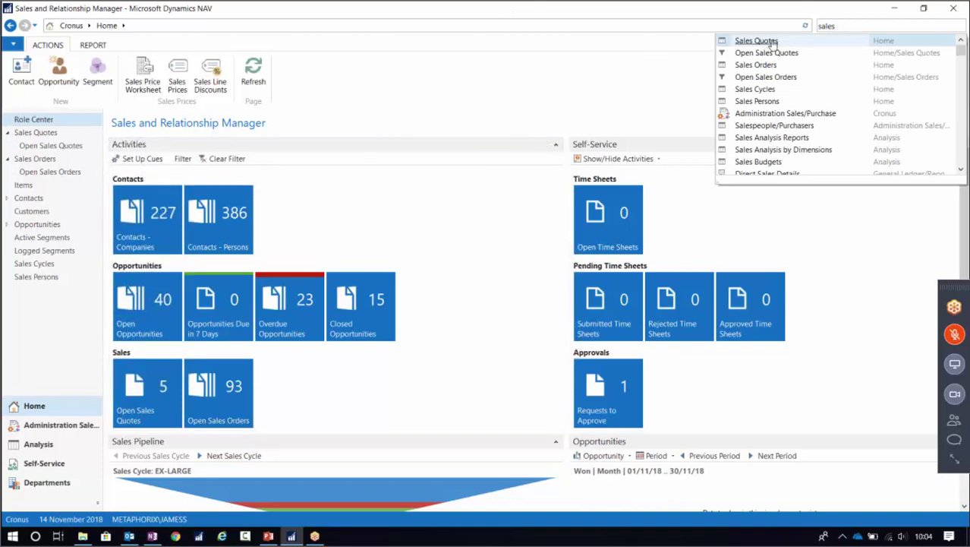
{"action": "key", "text": "Return"}
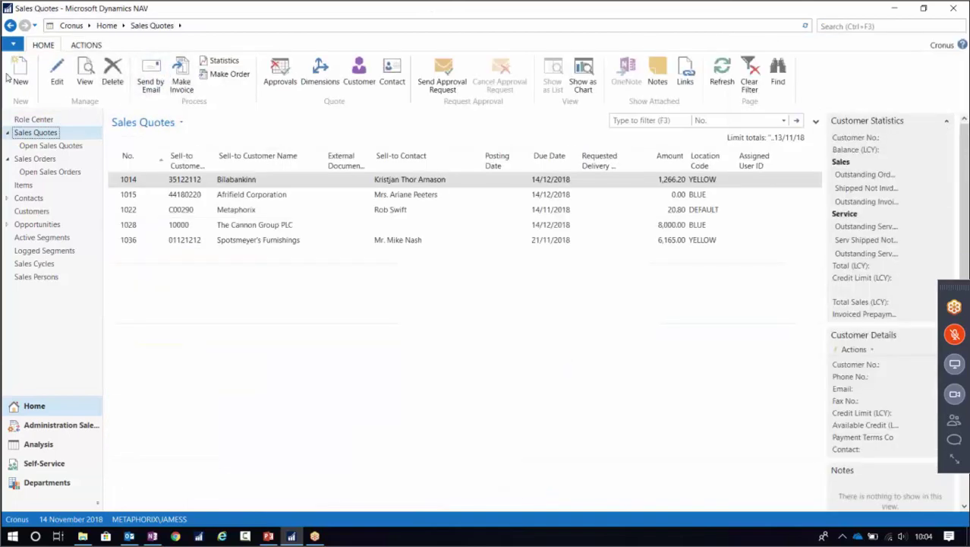
{"action": "left_click", "coordinate": [18, 72]}
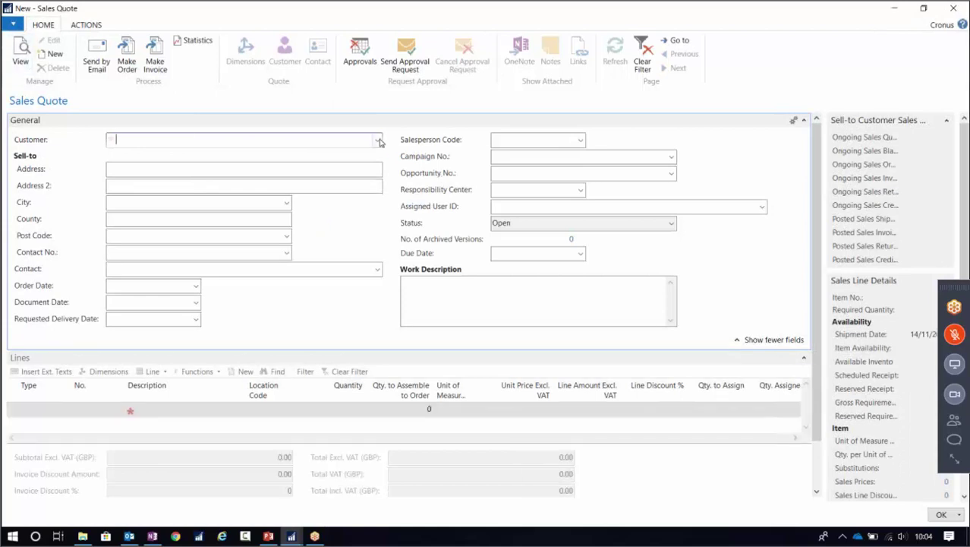
{"action": "left_click", "coordinate": [378, 140]}
{"action": "left_click", "coordinate": [268, 180]}
{"action": "key", "text": "Tab"}
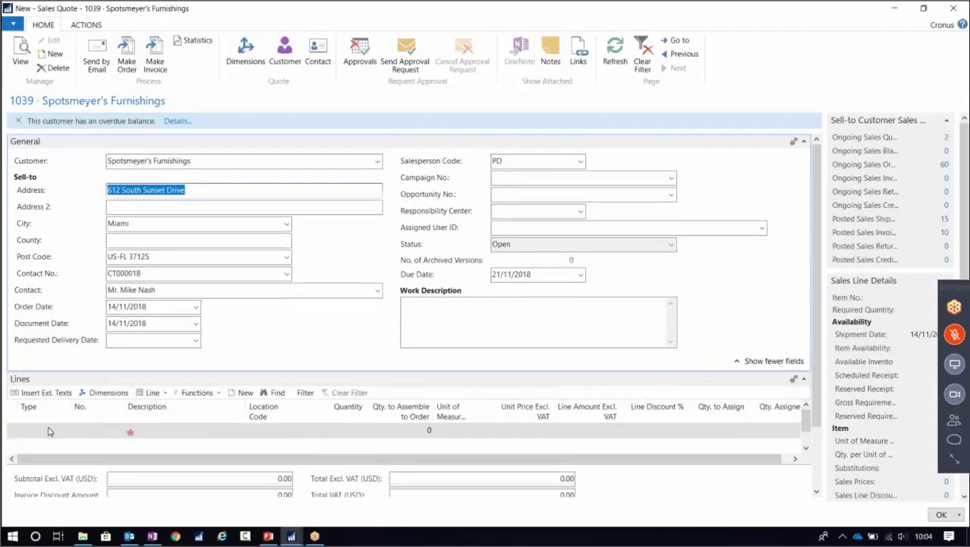
Add an item line for 10 Bicycles (item 1000) with the location code cleared.
{"action": "left_click", "coordinate": [53, 430]}
{"action": "left_click", "coordinate": [64, 431]}
{"action": "left_click", "coordinate": [33, 469]}
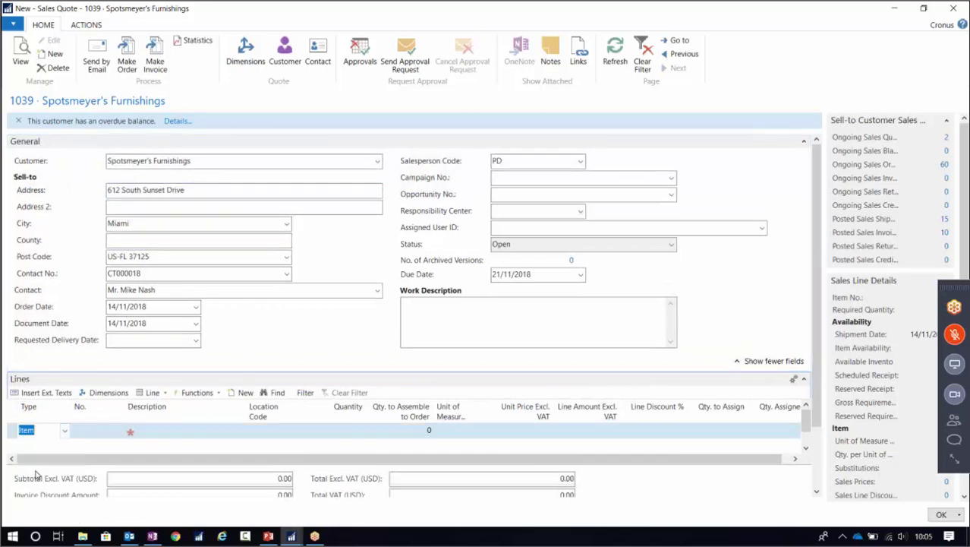
{"action": "left_click", "coordinate": [119, 430]}
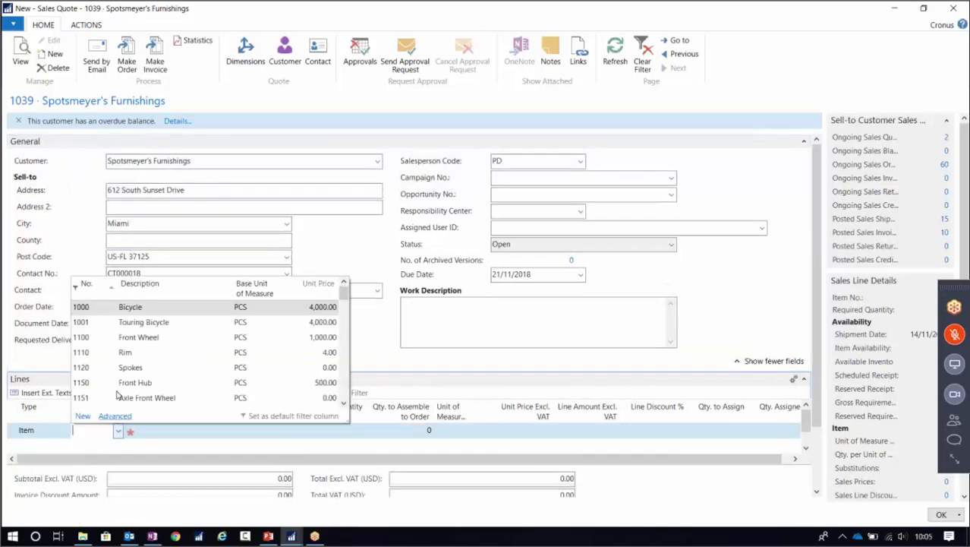
{"action": "left_click", "coordinate": [97, 307]}
{"action": "key", "text": "Tab"}
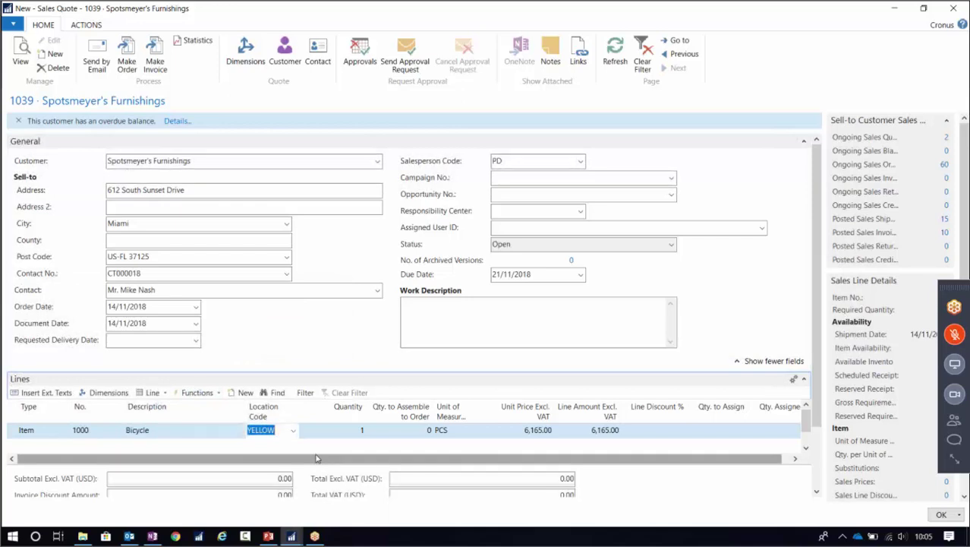
{"action": "key", "text": "Delete"}
{"action": "key", "text": "Tab"}
{"action": "type", "text": "10"}
{"action": "key", "text": "Tab"}
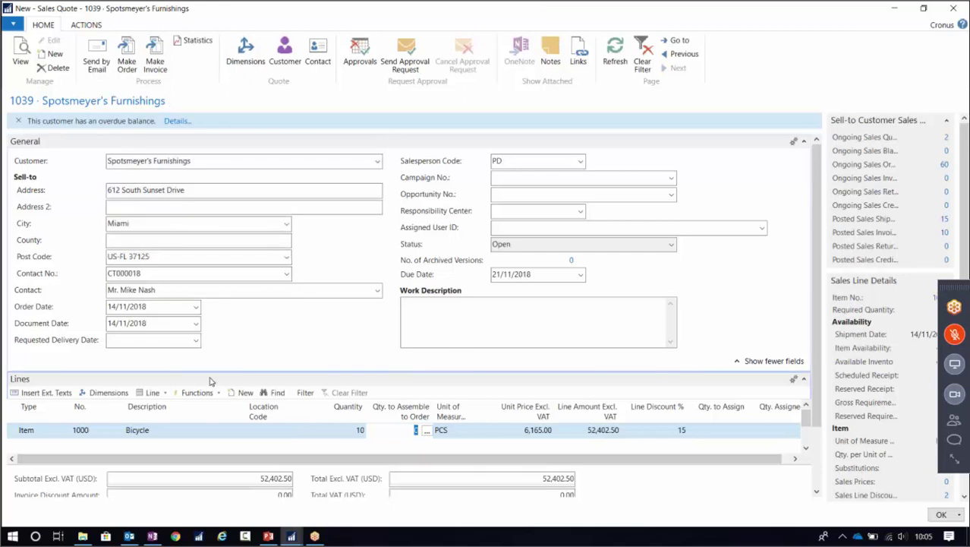
Give the line a 15% discount and check the 6,165 unit price and 52,402.50 amount.
{"action": "left_click", "coordinate": [651, 429]}
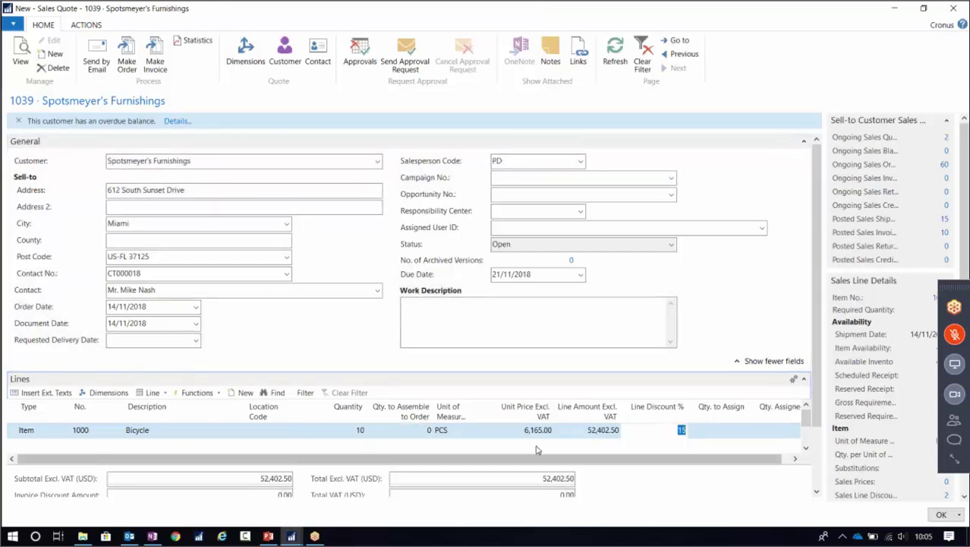
{"action": "left_click", "coordinate": [519, 430]}
{"action": "left_click_drag", "start_coordinate": [521, 429], "coordinate": [544, 430]}
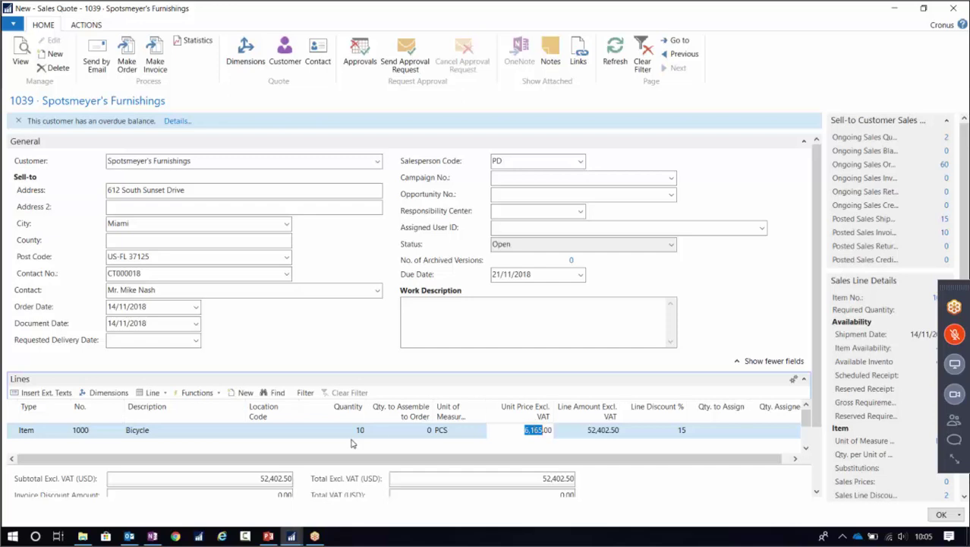
{"action": "left_click", "coordinate": [600, 430]}
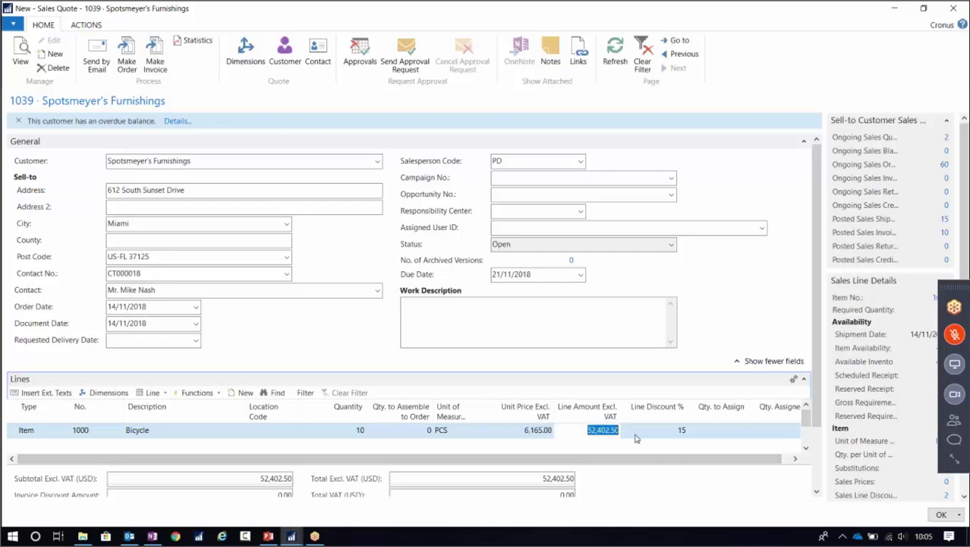
{"action": "left_click", "coordinate": [668, 431]}
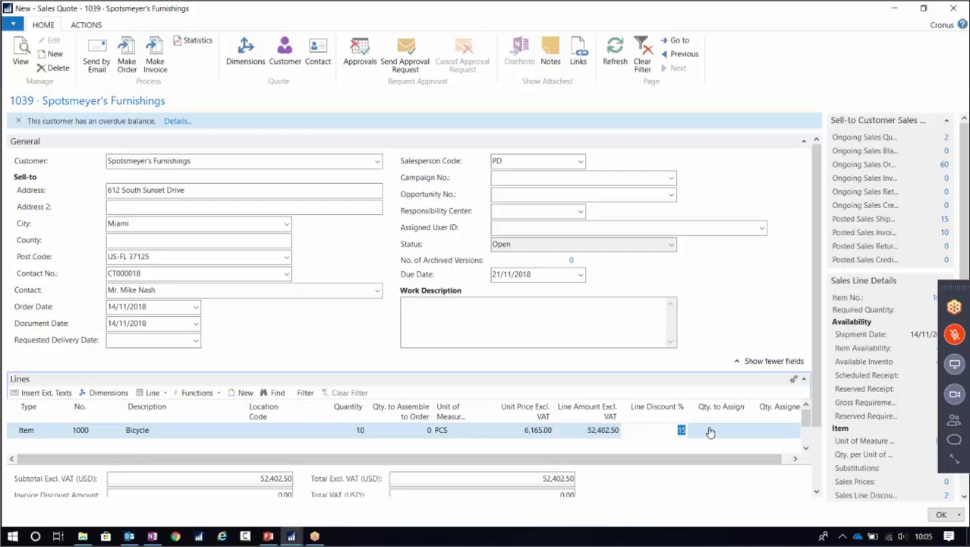
{"action": "left_click", "coordinate": [8, 434]}
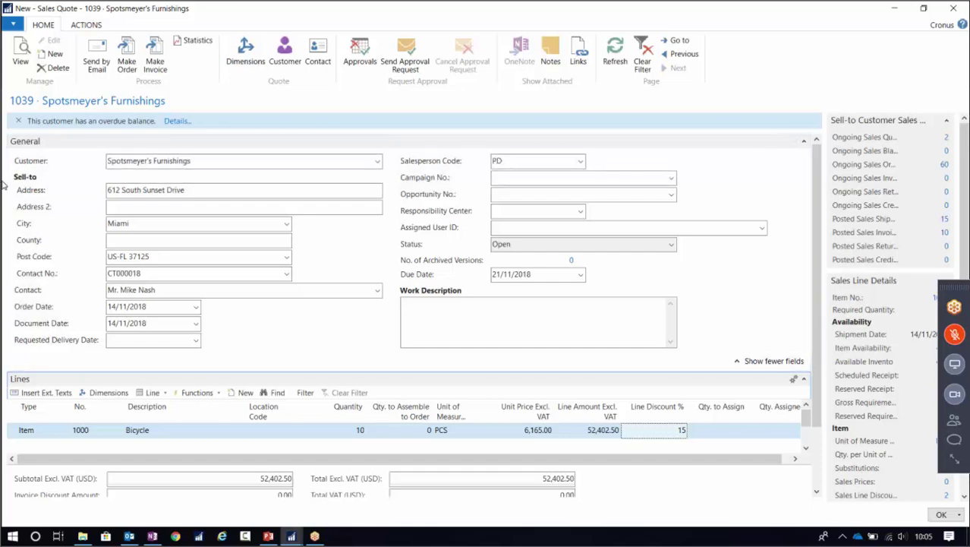
Print quote 1039 to PDF and open Report1304v2.pdf in Acrobat Reader.
{"action": "left_click", "coordinate": [80, 27]}
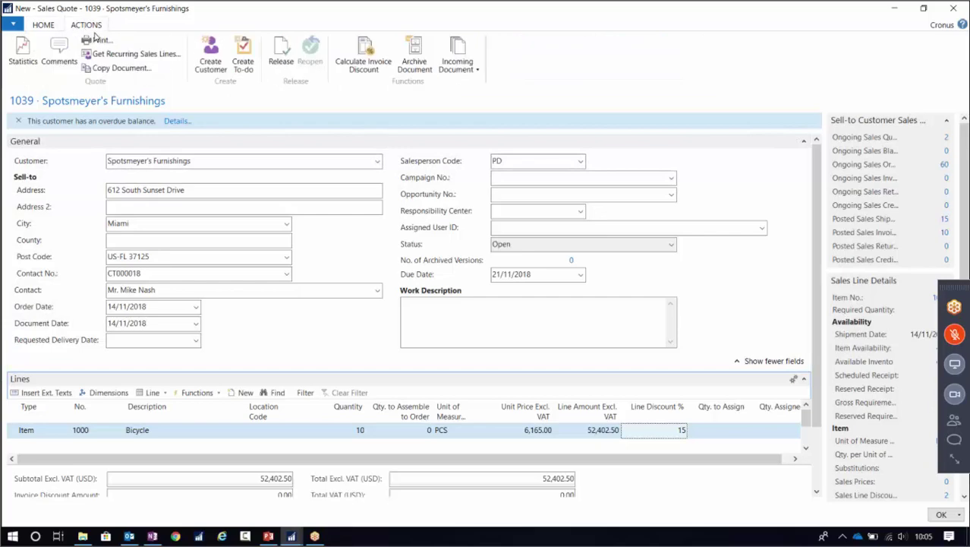
{"action": "left_click", "coordinate": [97, 42]}
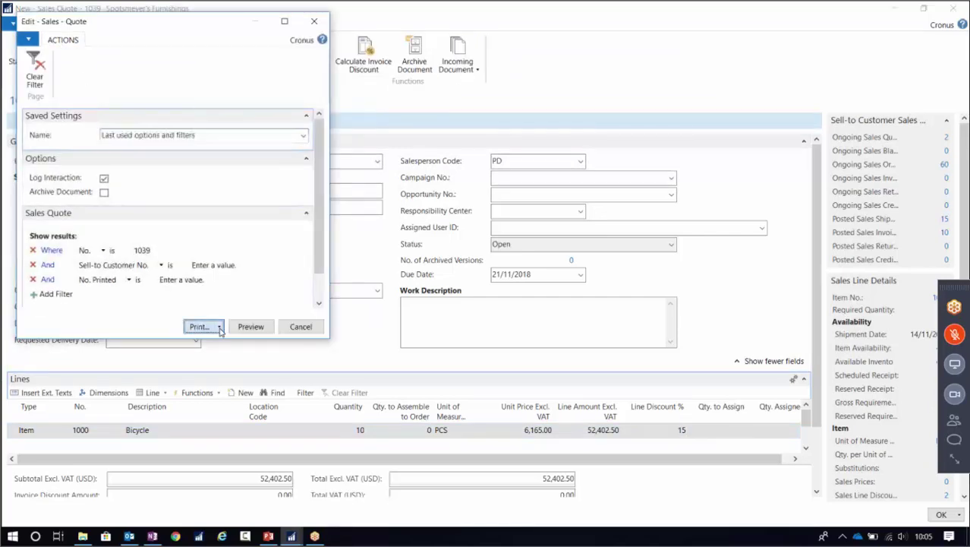
{"action": "left_click", "coordinate": [217, 328]}
{"action": "left_click", "coordinate": [209, 352]}
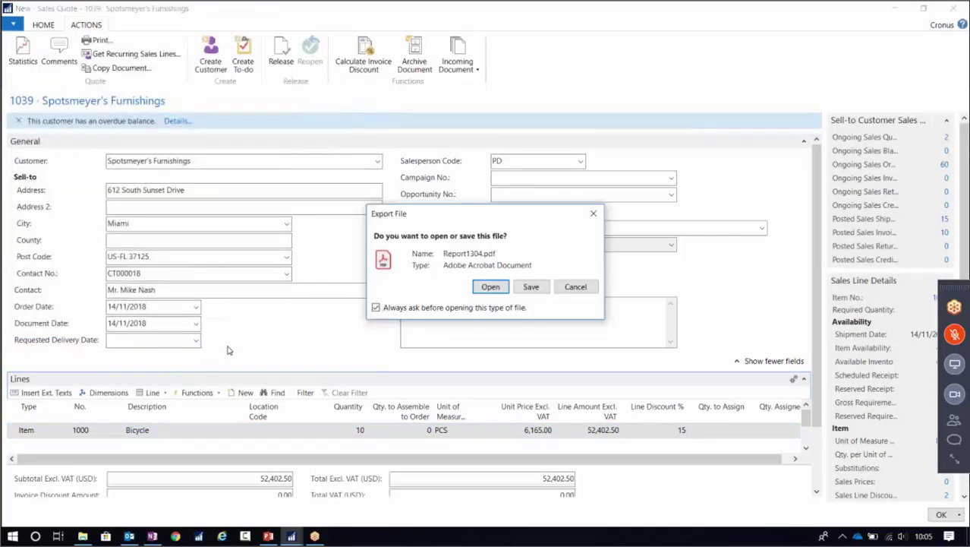
{"action": "left_click", "coordinate": [490, 287]}
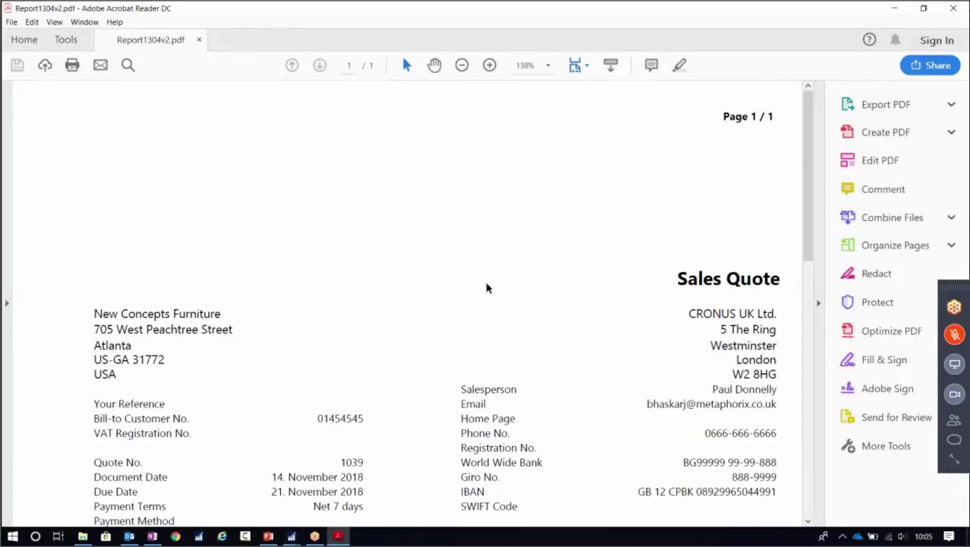
Scroll through the quote PDF in Acrobat Reader to review it.
{"action": "scroll", "coordinate": [488, 287], "scroll_direction": "down", "scroll_amount": 3}
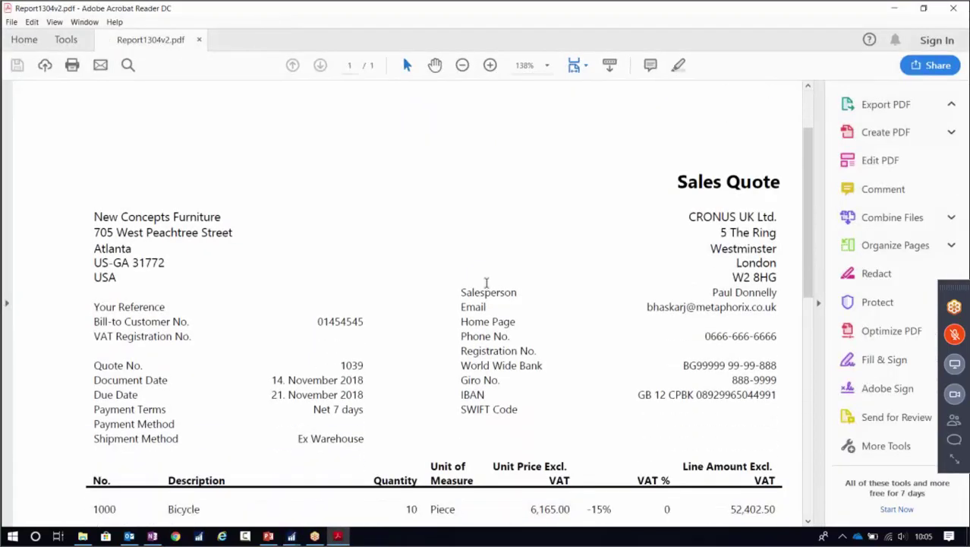
{"action": "scroll", "coordinate": [487, 285], "scroll_direction": "down", "scroll_amount": 10}
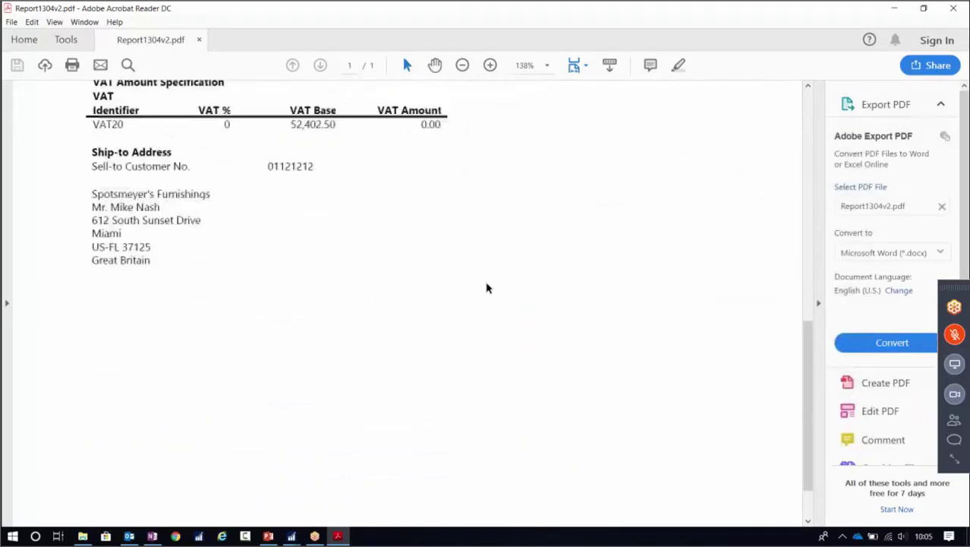
{"action": "scroll", "coordinate": [487, 287], "scroll_direction": "up", "scroll_amount": 12}
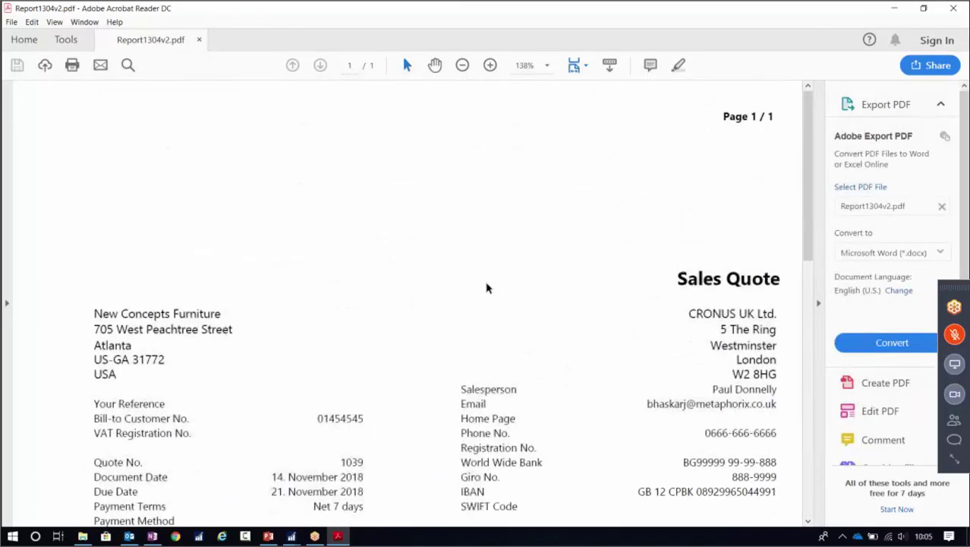
{"action": "scroll", "coordinate": [487, 287], "scroll_direction": "down", "scroll_amount": 8}
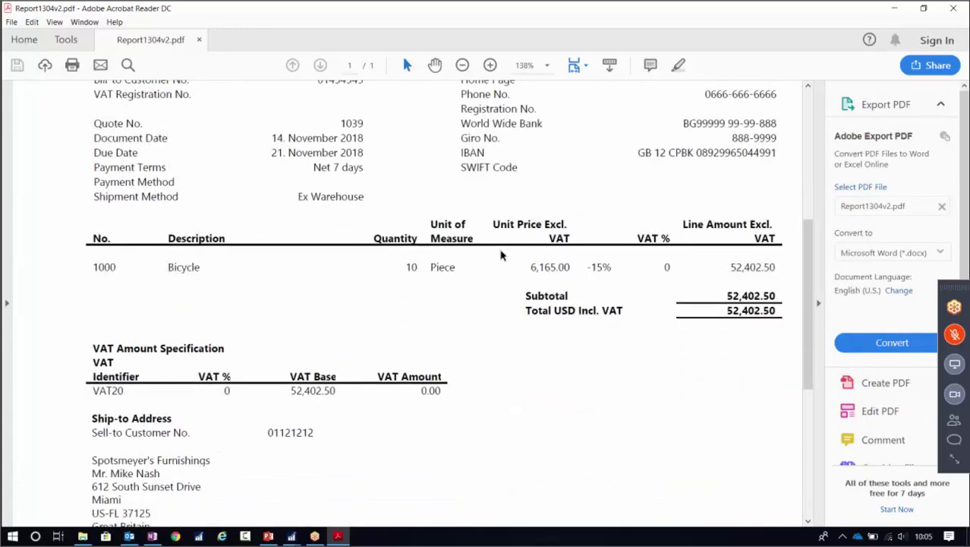
Open and dismiss Acrobat's File menu, then close Acrobat Reader.
{"action": "left_click", "coordinate": [32, 22]}
{"action": "left_click", "coordinate": [12, 22]}
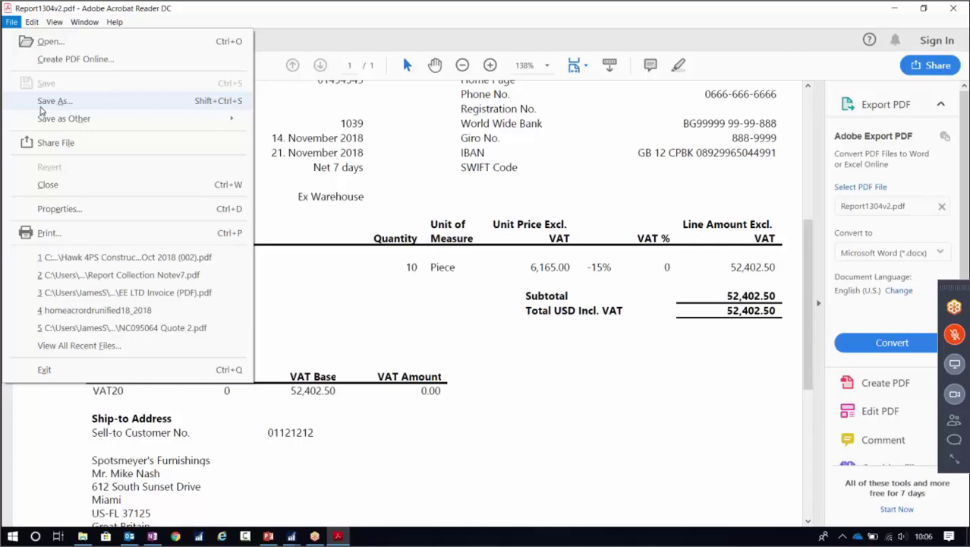
{"action": "left_click", "coordinate": [355, 315]}
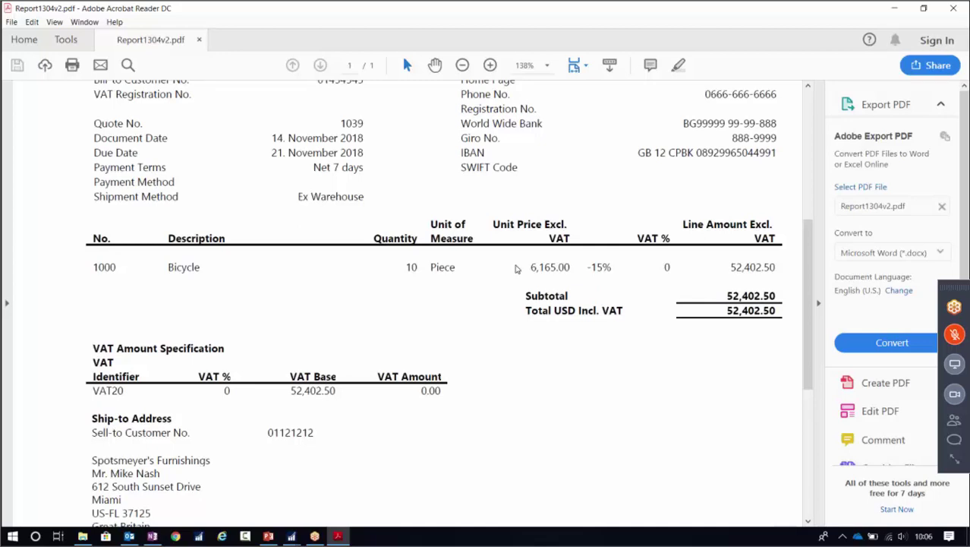
{"action": "left_click", "coordinate": [953, 9]}
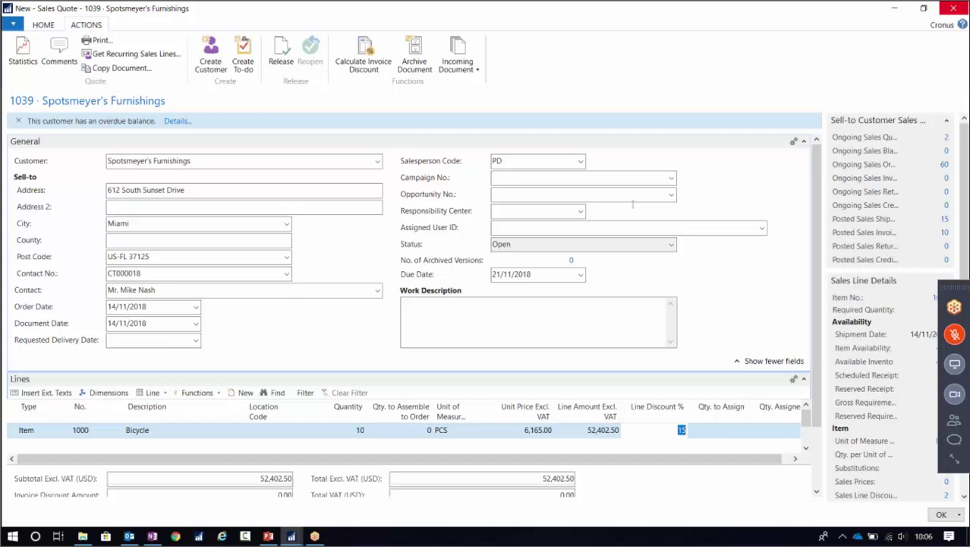
Send quote 1039 by email with its PDF to the recipient's e-mail address.
{"action": "left_click", "coordinate": [43, 24]}
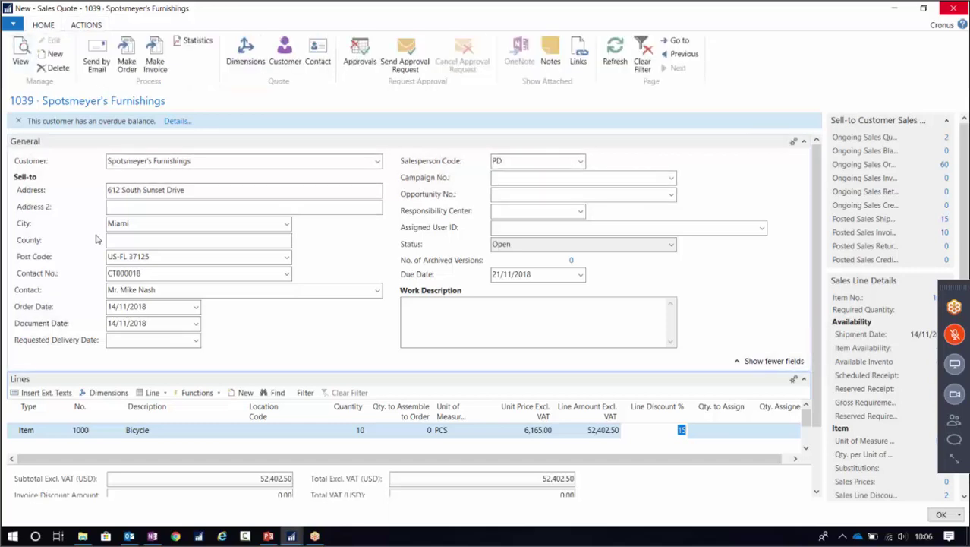
{"action": "left_click", "coordinate": [96, 55]}
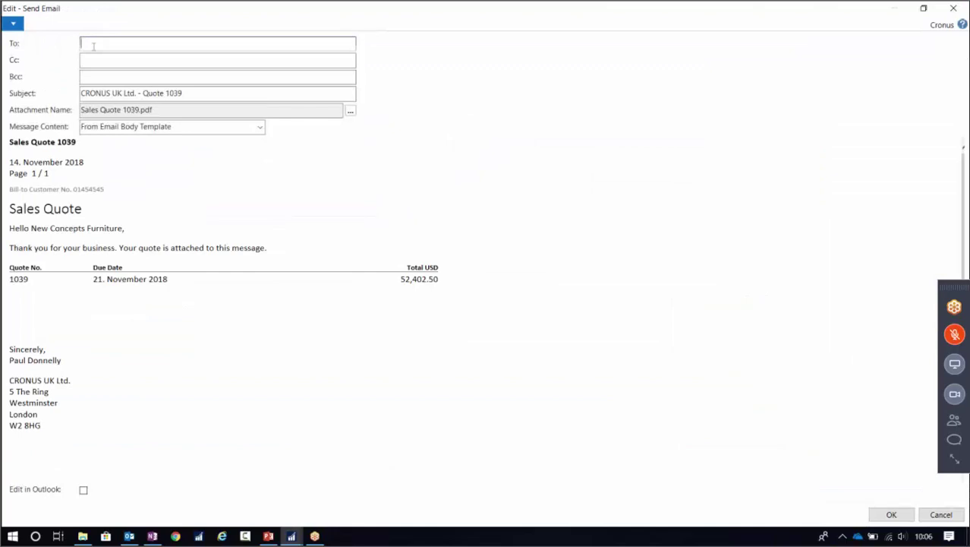
{"action": "left_click", "coordinate": [892, 515]}
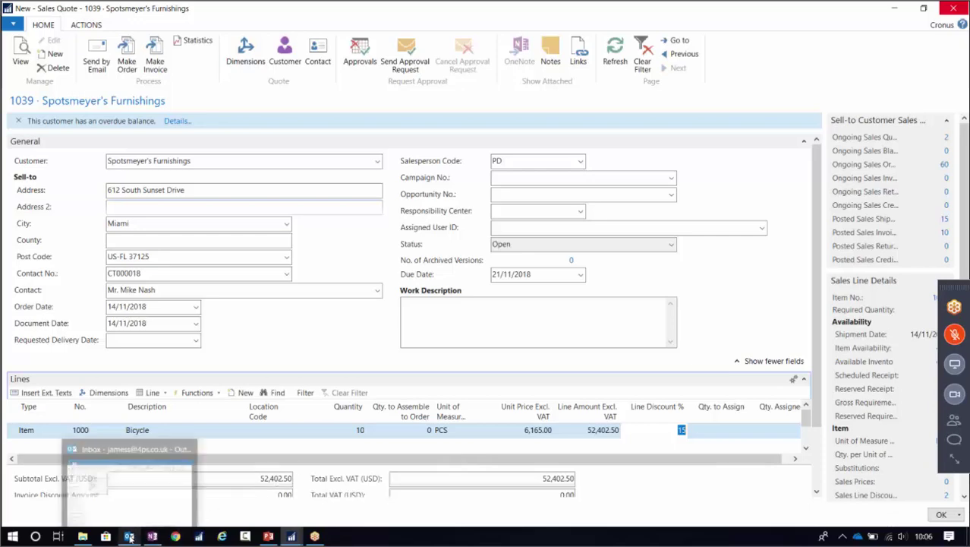
Open the CRONUS UK Ltd. - Quote 1039 email in today's Outlook inbox.
{"action": "left_click", "coordinate": [129, 536]}
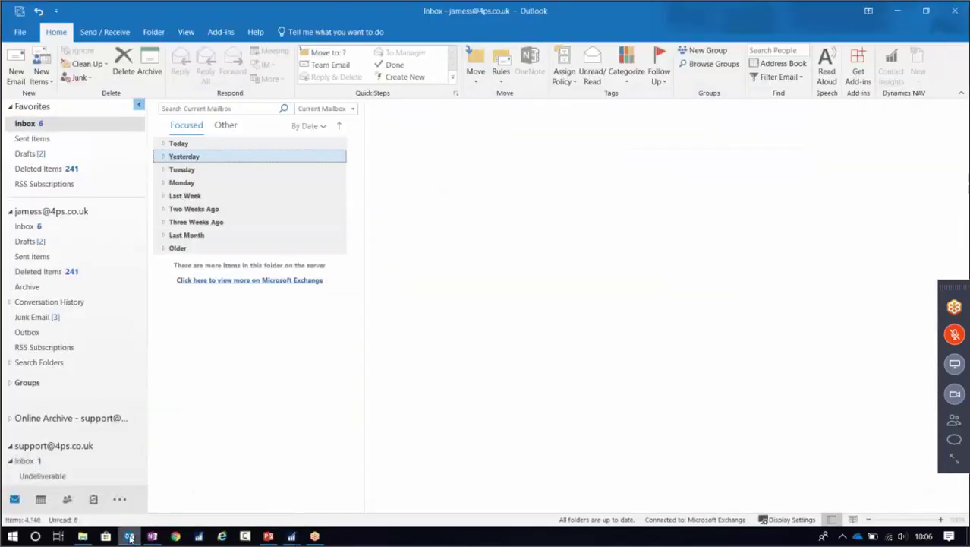
{"action": "left_click", "coordinate": [163, 143]}
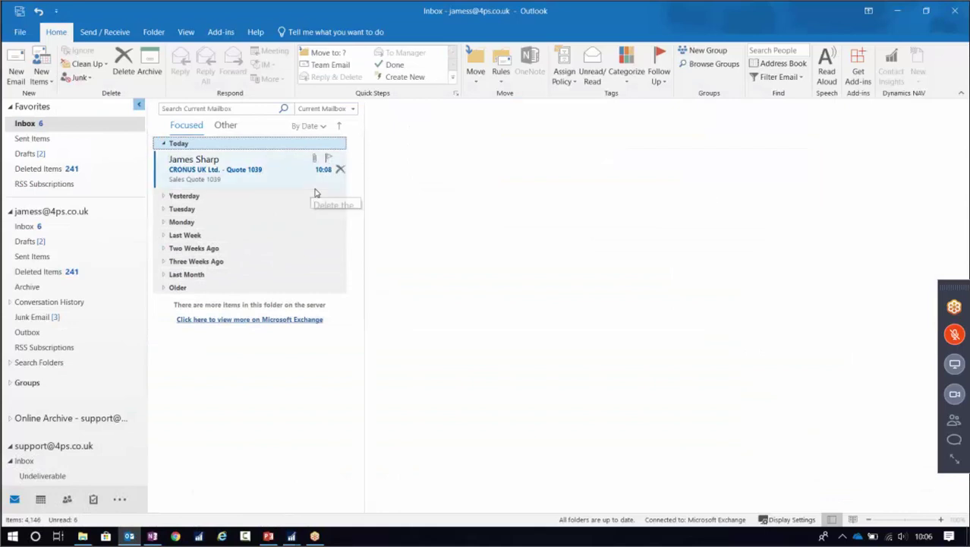
{"action": "left_click", "coordinate": [256, 170]}
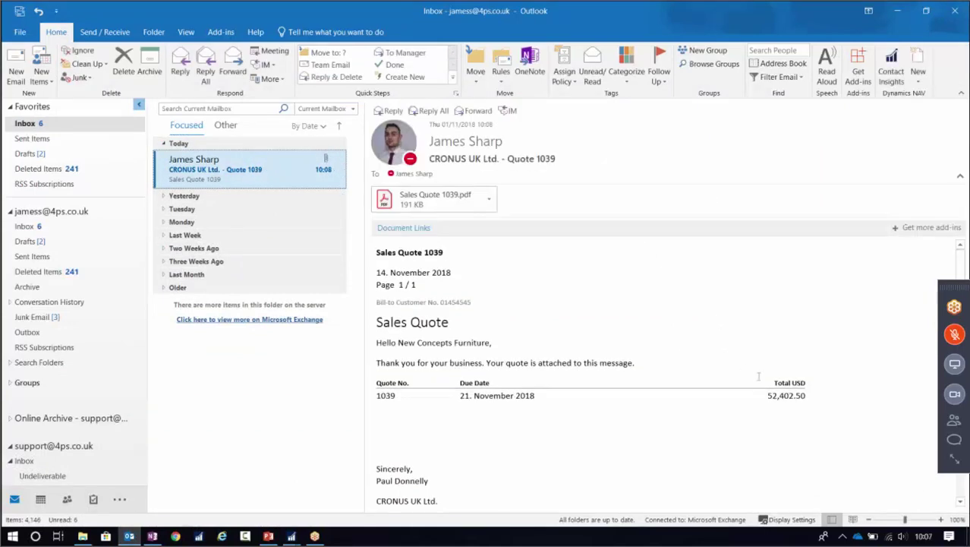
View the attached Sales Quote 1039.pdf, then close it.
{"action": "left_click", "coordinate": [438, 200]}
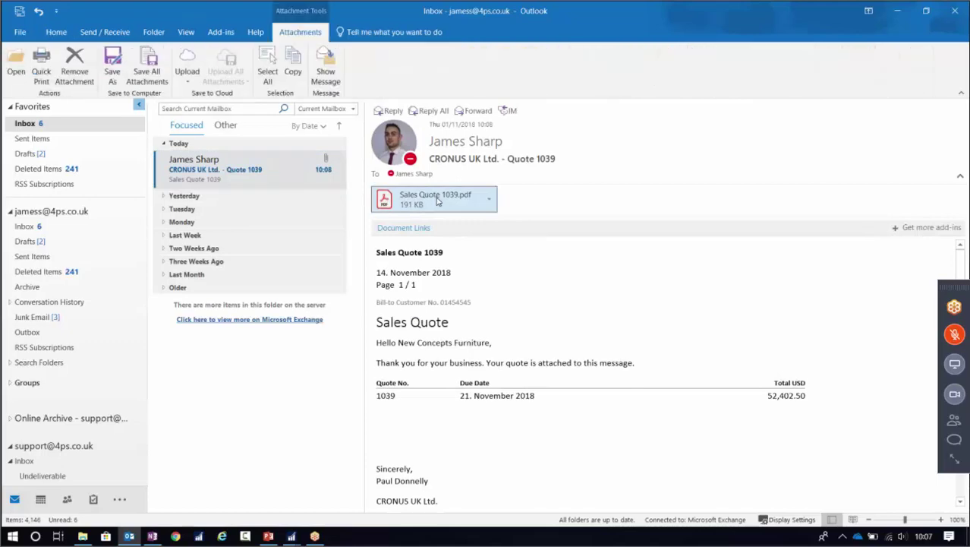
{"action": "double_click", "coordinate": [437, 200]}
{"action": "scroll", "coordinate": [434, 200], "scroll_direction": "down", "scroll_amount": 10}
{"action": "scroll", "coordinate": [452, 263], "scroll_direction": "up", "scroll_amount": 10}
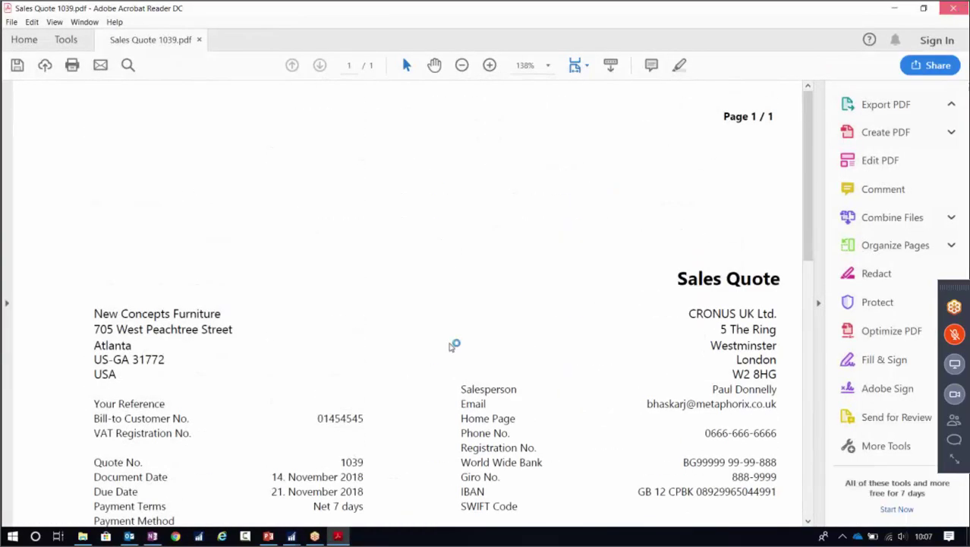
{"action": "key", "text": "alt+F4"}
{"action": "scroll", "coordinate": [577, 385], "scroll_direction": "down", "scroll_amount": 2}
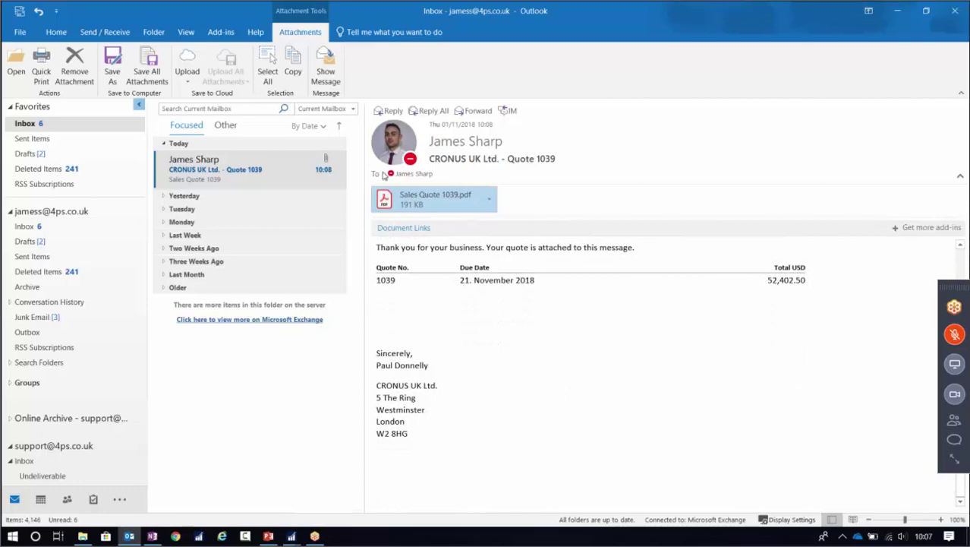
Minimize Outlook and reopen the Send by Email form for quote 1039.
{"action": "left_click", "coordinate": [898, 10]}
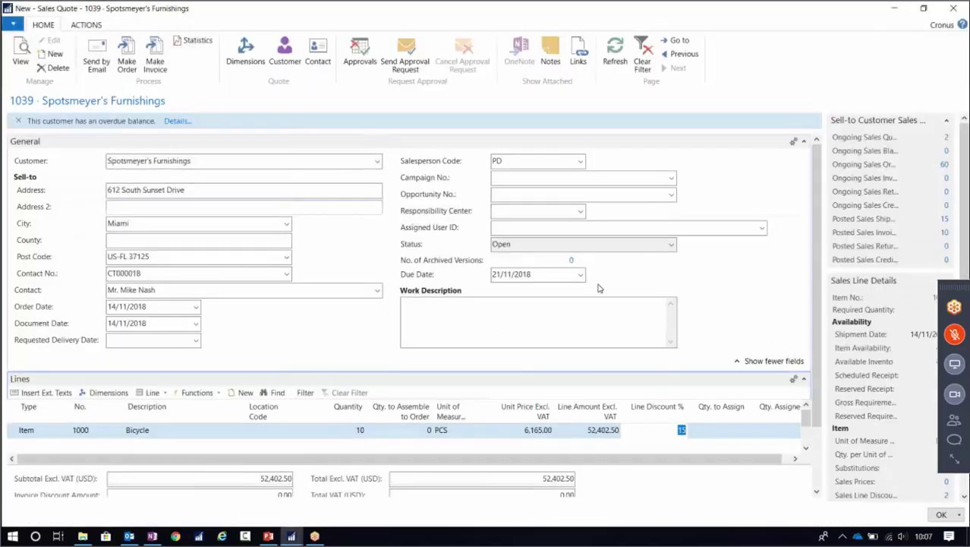
{"action": "left_click", "coordinate": [97, 61]}
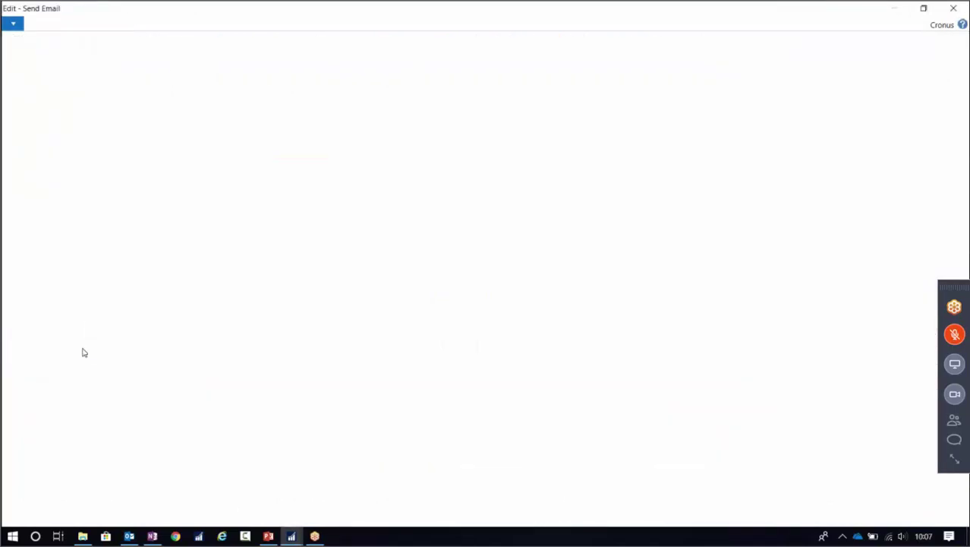
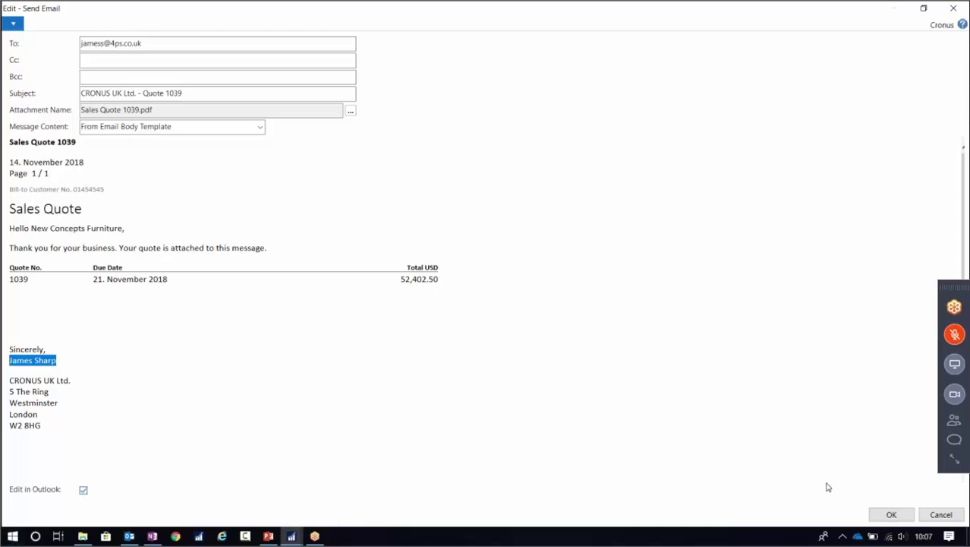
Send the Sales Quote 1039 email with Edit in Outlook kept on so it opens as an Outlook draft.
{"action": "left_click", "coordinate": [891, 515]}
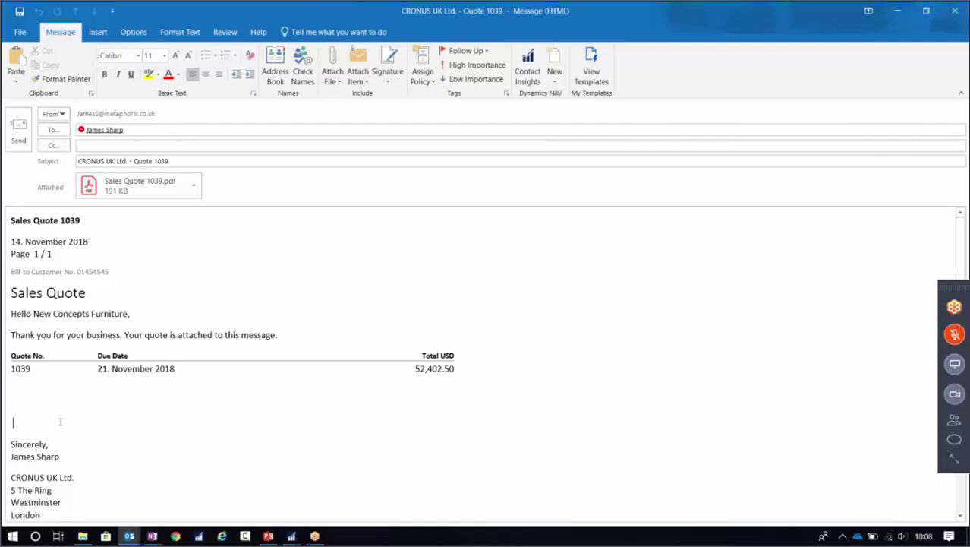
Delete the company address block and insert the company signature after a blank line.
{"action": "scroll", "coordinate": [31, 417], "scroll_direction": "down", "scroll_amount": 2}
{"action": "left_click_drag", "start_coordinate": [59, 453], "coordinate": [7, 402]}
{"action": "key", "text": "Delete"}
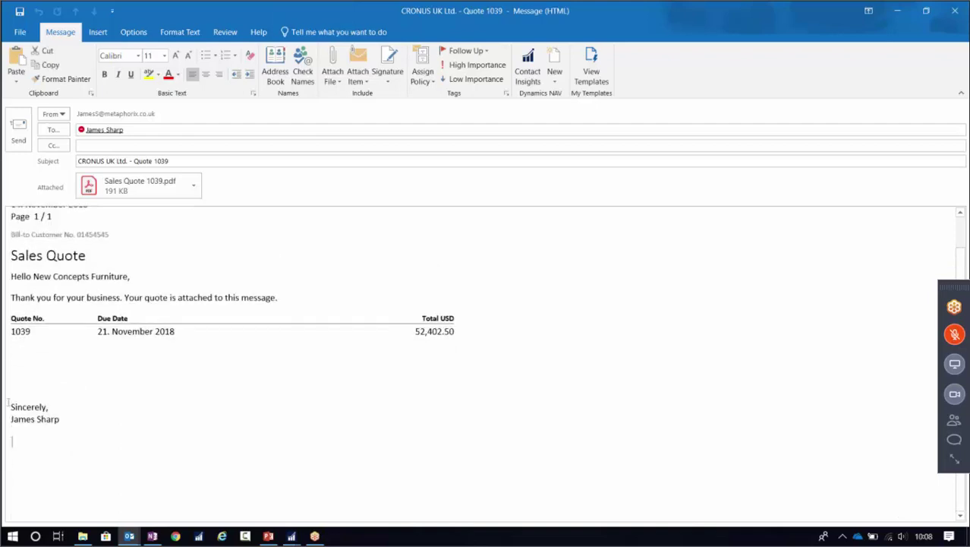
{"action": "left_click", "coordinate": [387, 75]}
{"action": "left_click", "coordinate": [395, 93]}
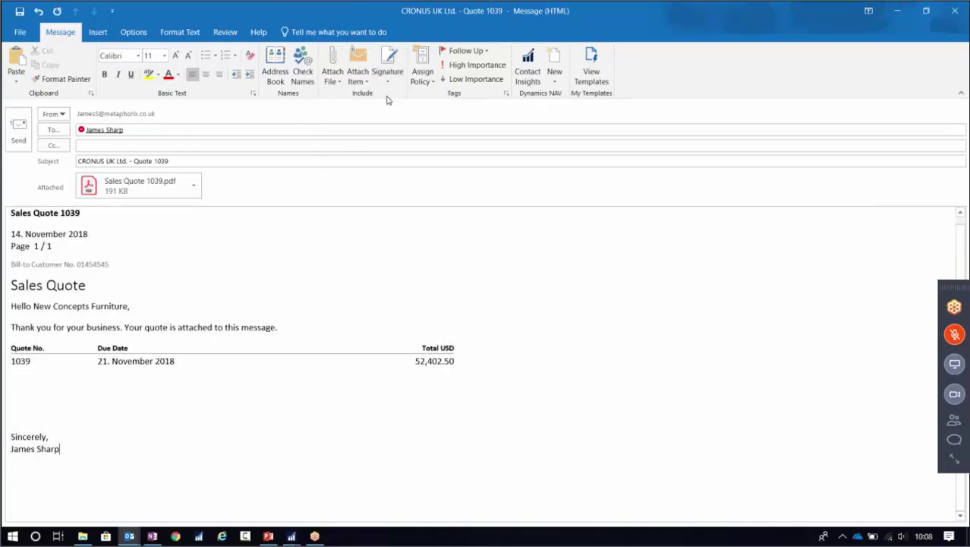
{"action": "key", "text": "Return"}
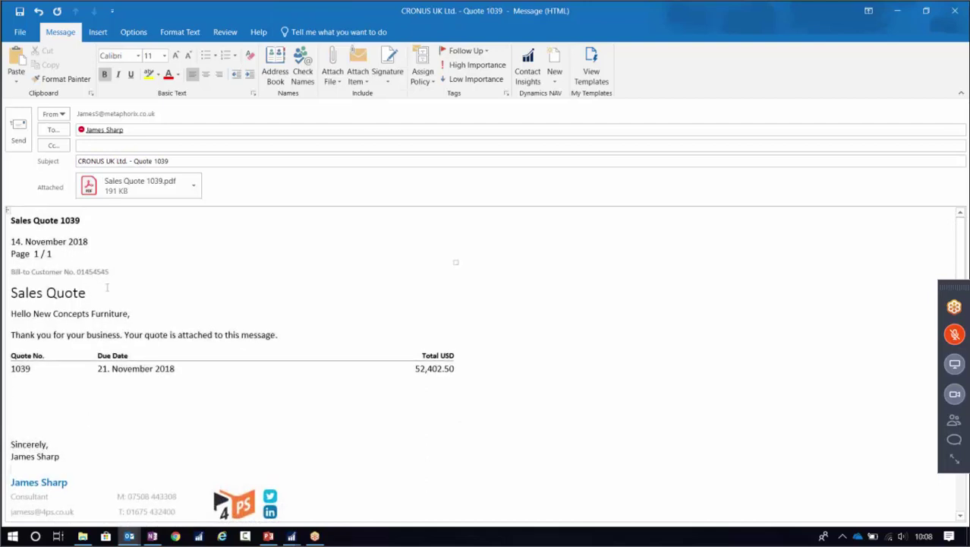
Remove the quote header, add space after the greeting, and move the attachment sentence to its own line.
{"action": "left_click_drag", "start_coordinate": [109, 295], "coordinate": [15, 220]}
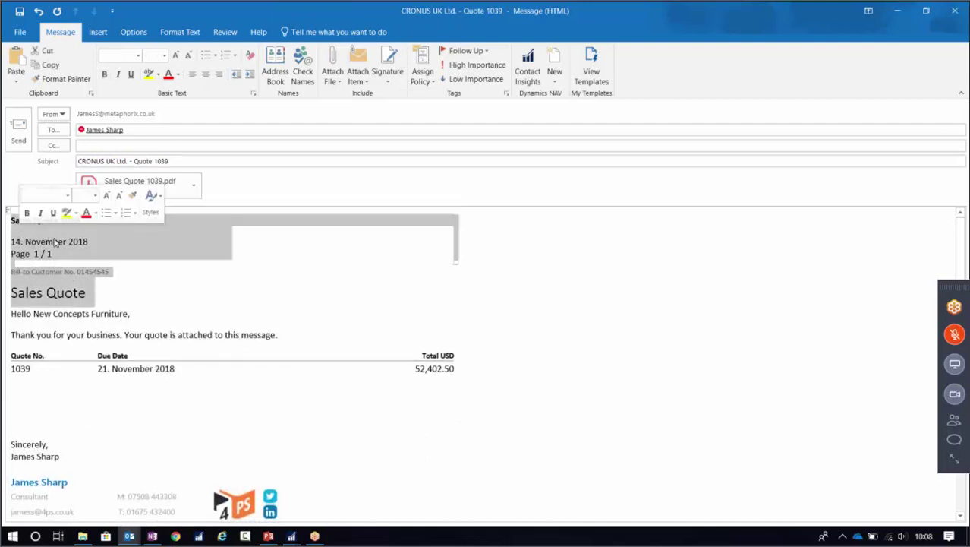
{"action": "key", "text": "Delete"}
{"action": "left_click", "coordinate": [224, 218]}
{"action": "key", "text": "Return"}
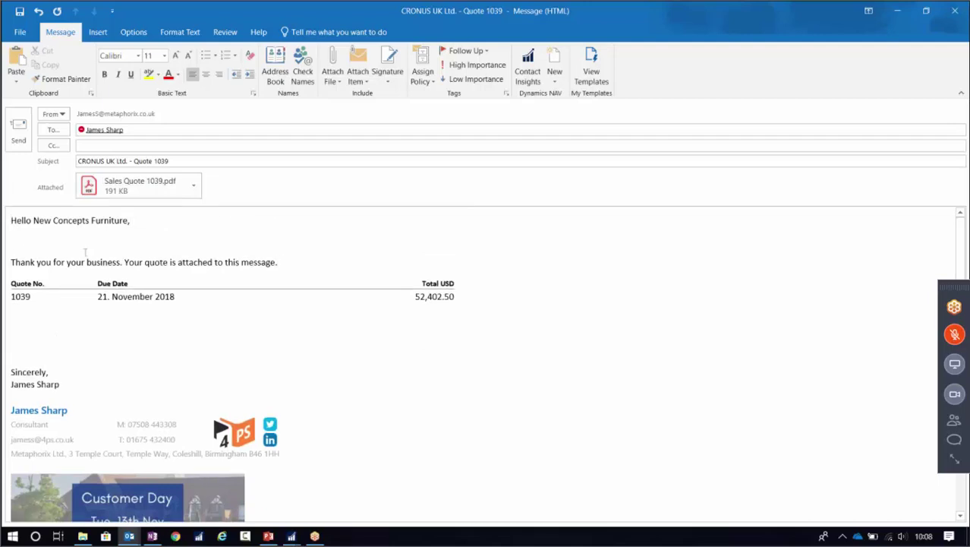
{"action": "left_click", "coordinate": [124, 262]}
{"action": "key", "text": "Return"}
Remove the empty line above Sincerely and send the quote email.
{"action": "left_click", "coordinate": [67, 360]}
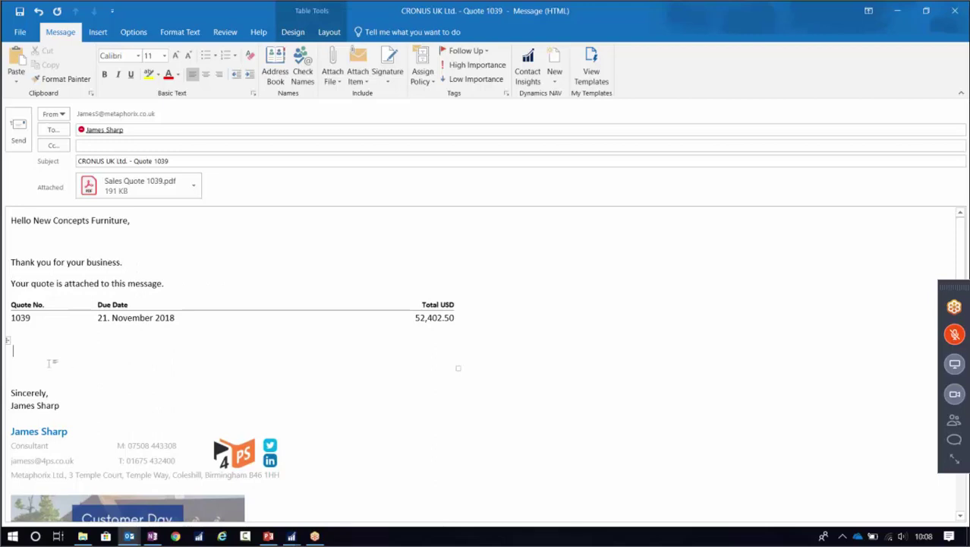
{"action": "left_click", "coordinate": [30, 382]}
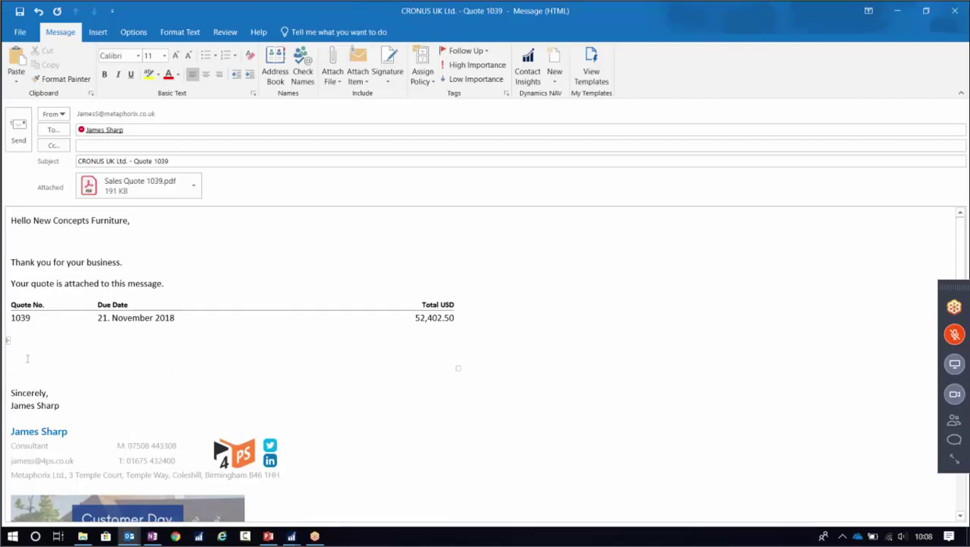
{"action": "key", "text": "Delete"}
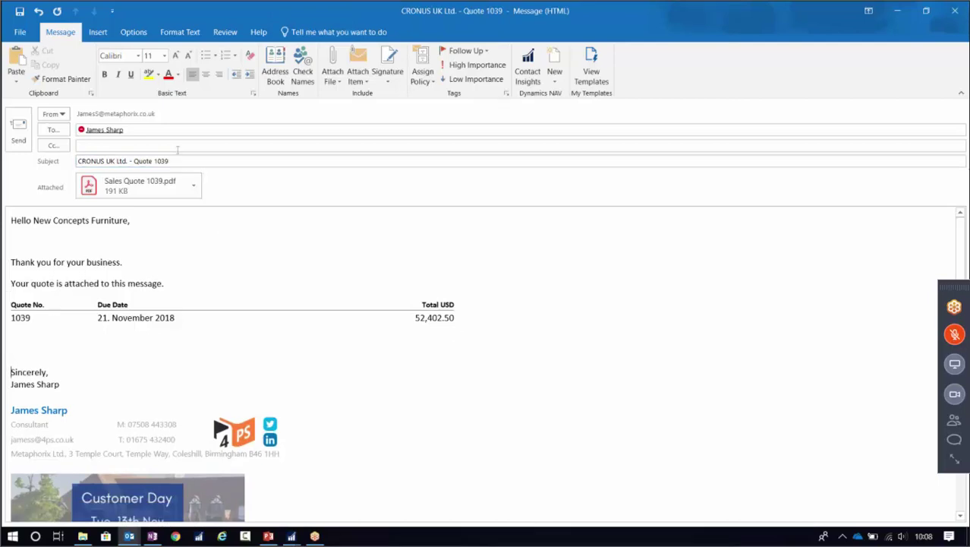
{"action": "left_click", "coordinate": [167, 145]}
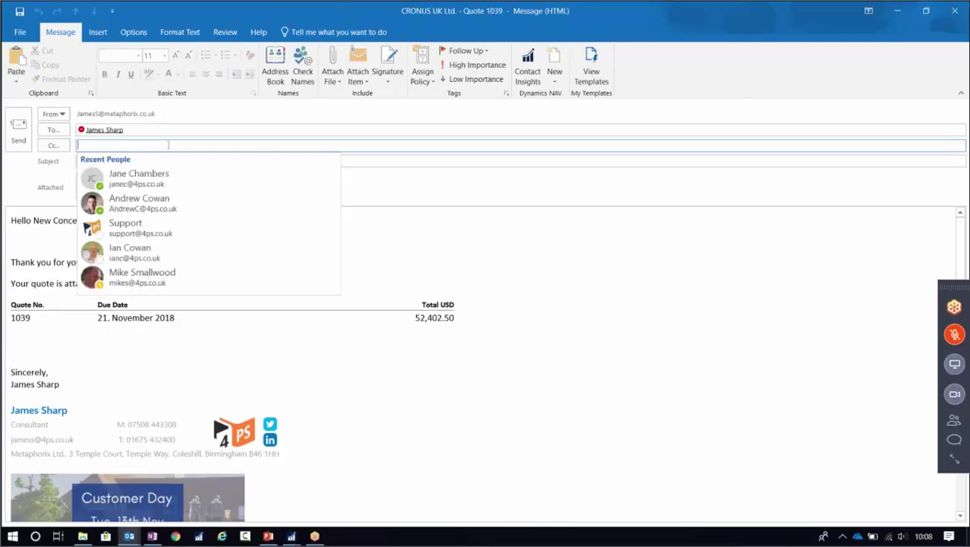
{"action": "left_click", "coordinate": [19, 132]}
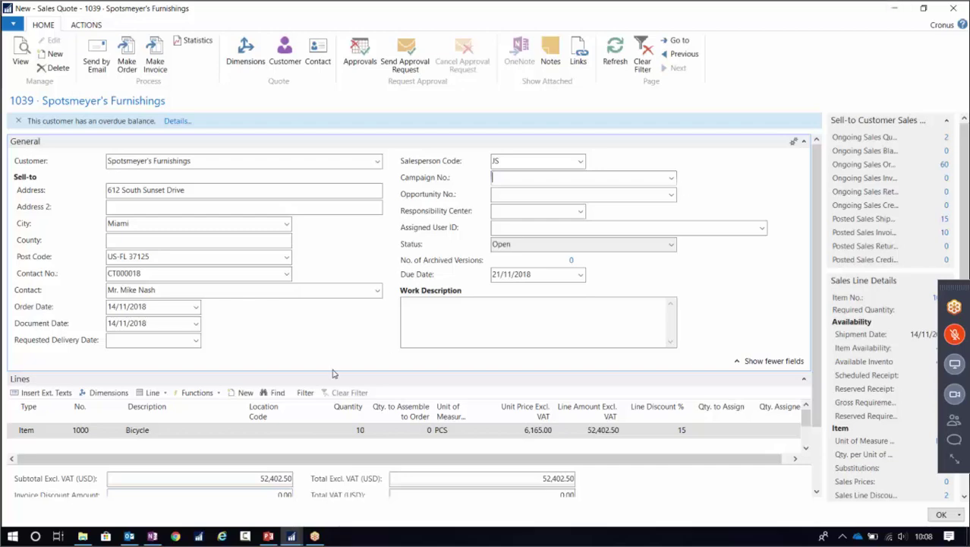
{"action": "mouse_move", "coordinate": [130, 536]}
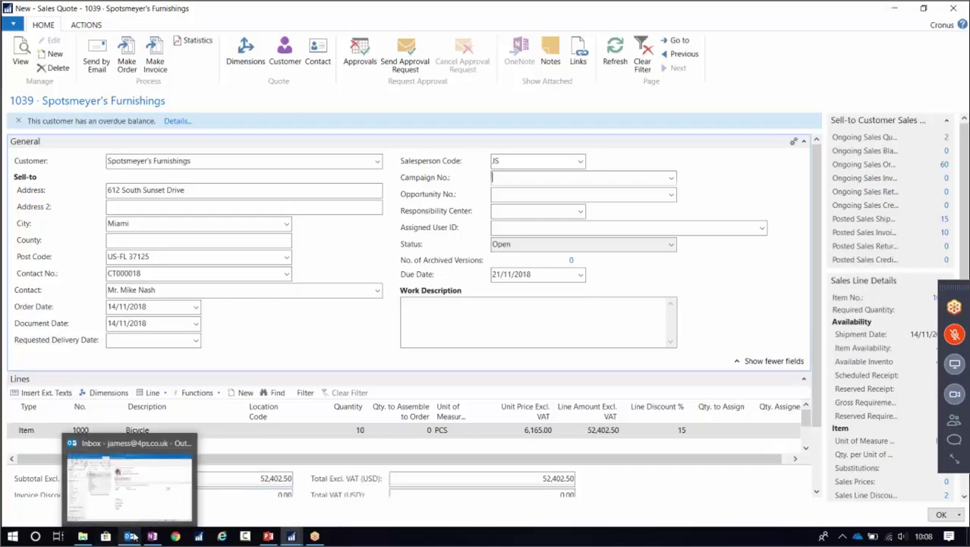
{"action": "left_click", "coordinate": [143, 493]}
{"action": "left_click", "coordinate": [275, 168]}
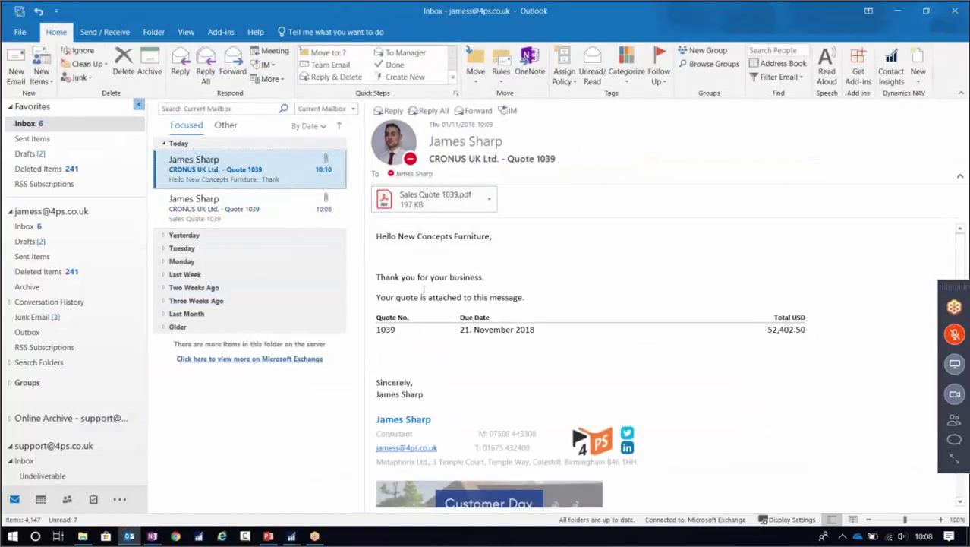
{"action": "left_click", "coordinate": [267, 208]}
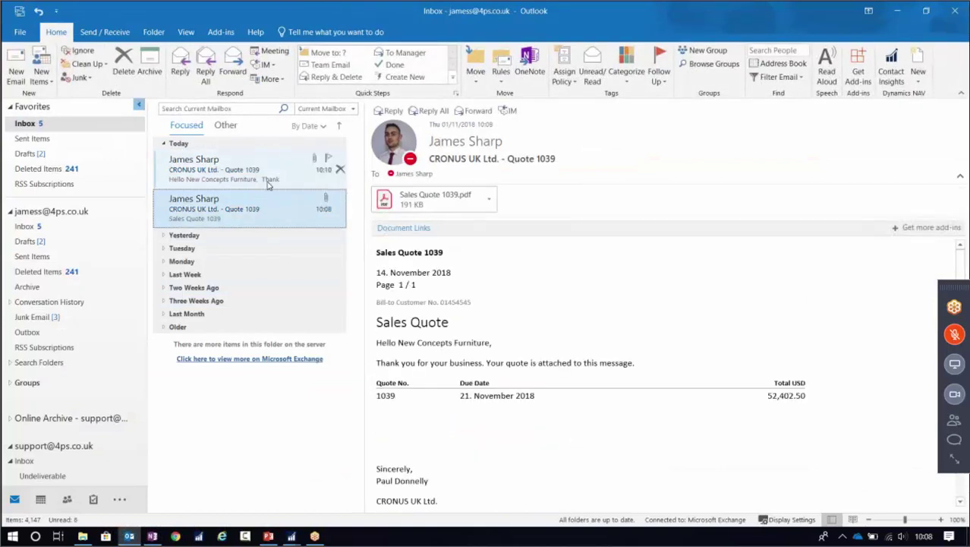
{"action": "left_click_drag", "start_coordinate": [476, 302], "coordinate": [380, 251]}
{"action": "left_click", "coordinate": [251, 168]}
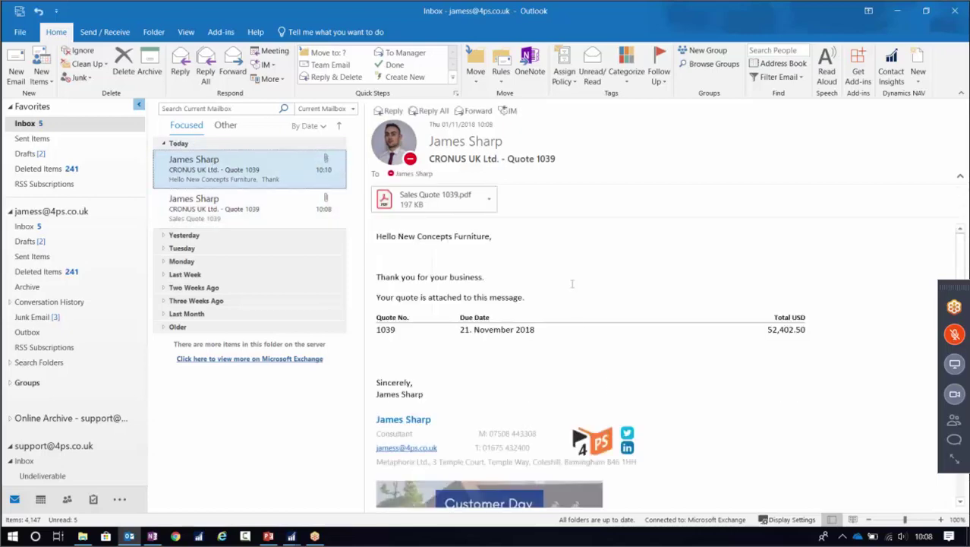
{"action": "left_click", "coordinate": [897, 11]}
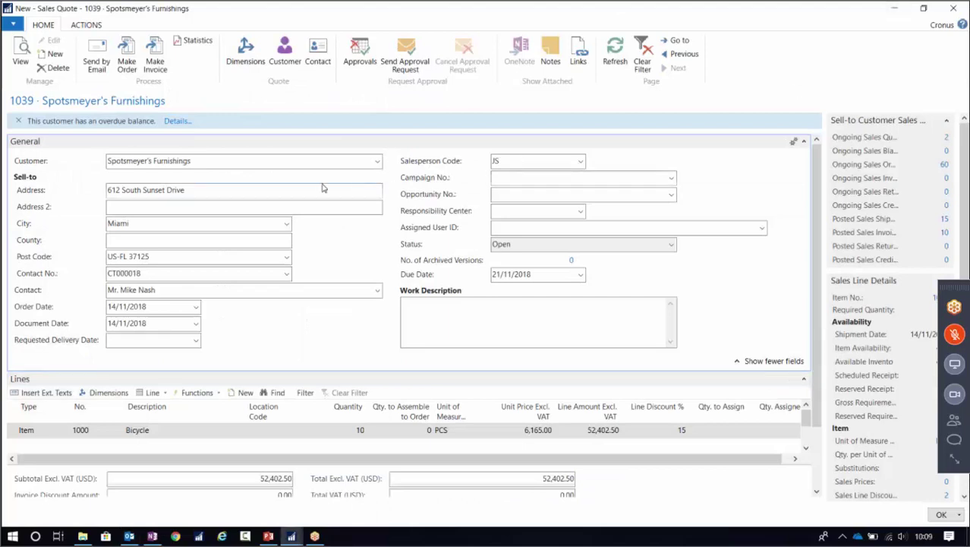
Convert quote 1039 into sales order 1130 and enter the customer's PO number as External Document No.
{"action": "left_click", "coordinate": [127, 57]}
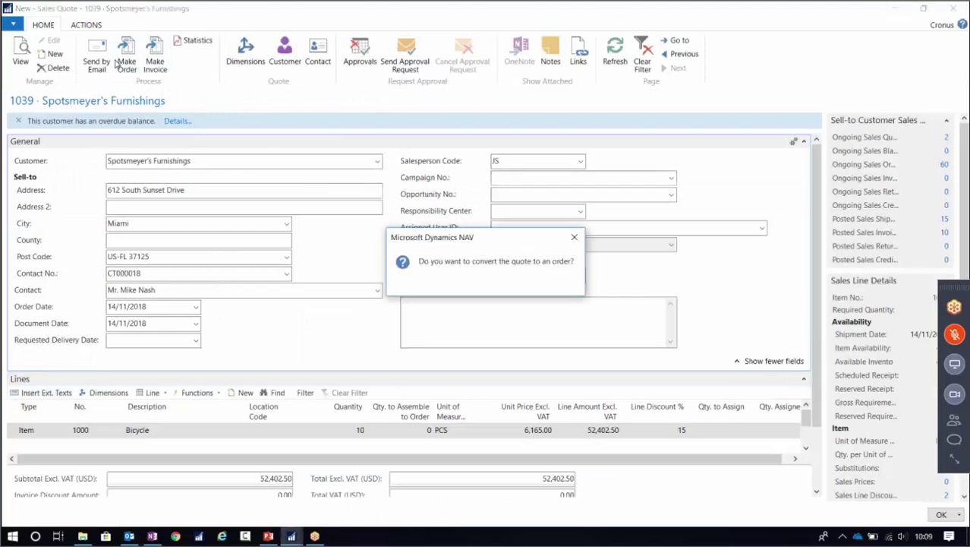
{"action": "left_click", "coordinate": [502, 284]}
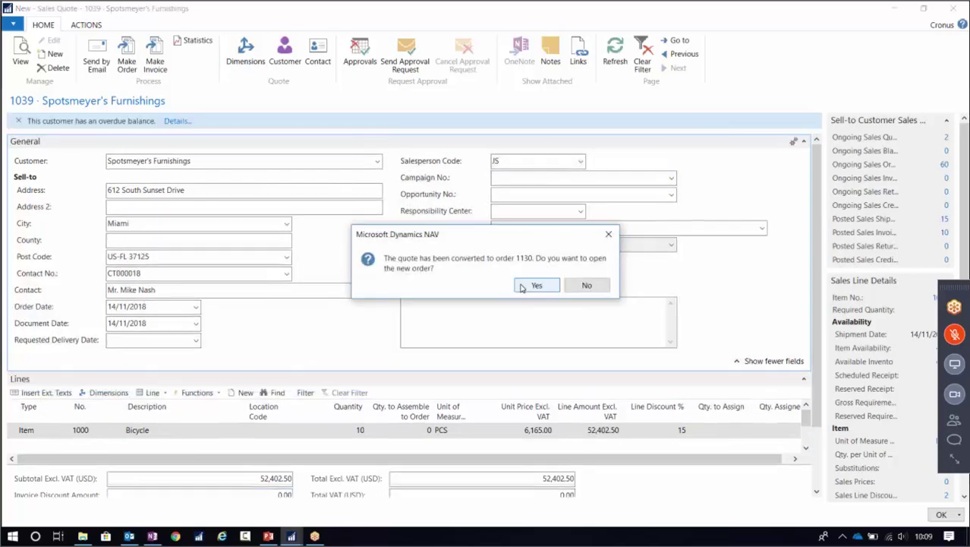
{"action": "left_click", "coordinate": [523, 287]}
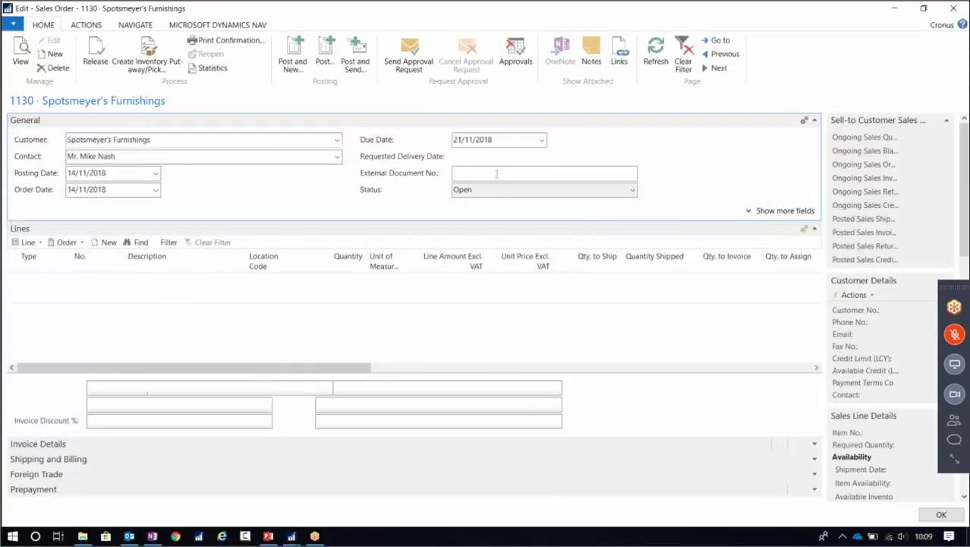
{"action": "left_click", "coordinate": [496, 174]}
{"action": "type", "text": "PO0884584"}
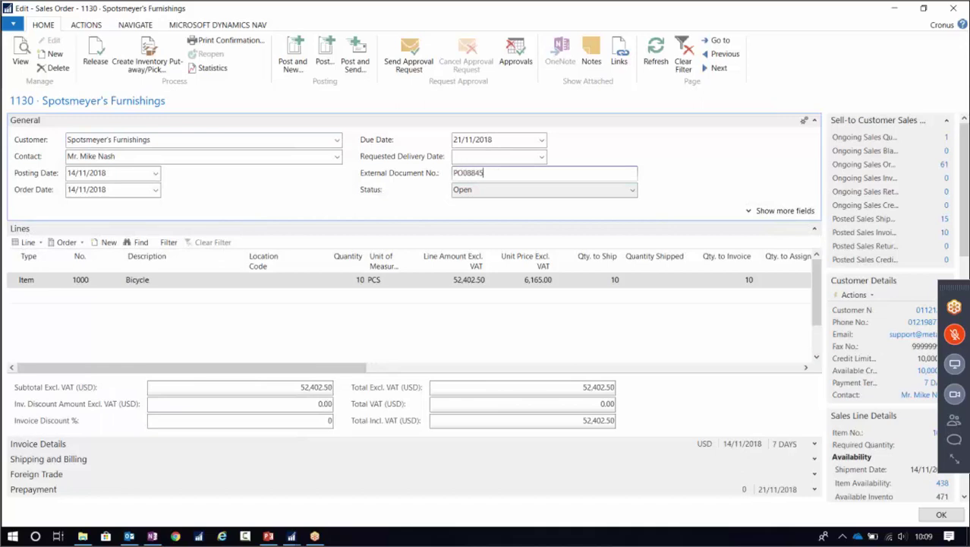
Post order 1130 with Ship and Invoice and open posted invoice 103063.
{"action": "left_click", "coordinate": [325, 54]}
{"action": "left_click", "coordinate": [466, 294]}
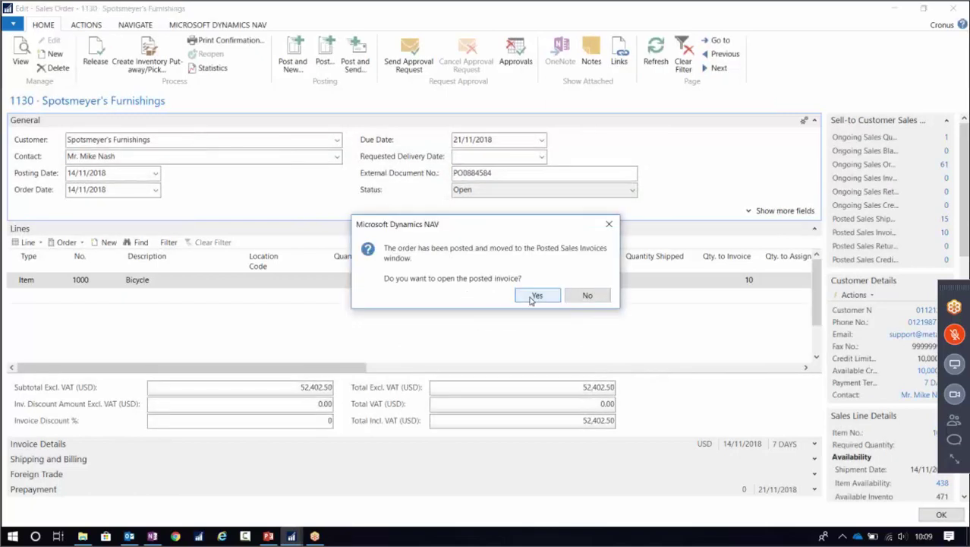
{"action": "left_click", "coordinate": [537, 296]}
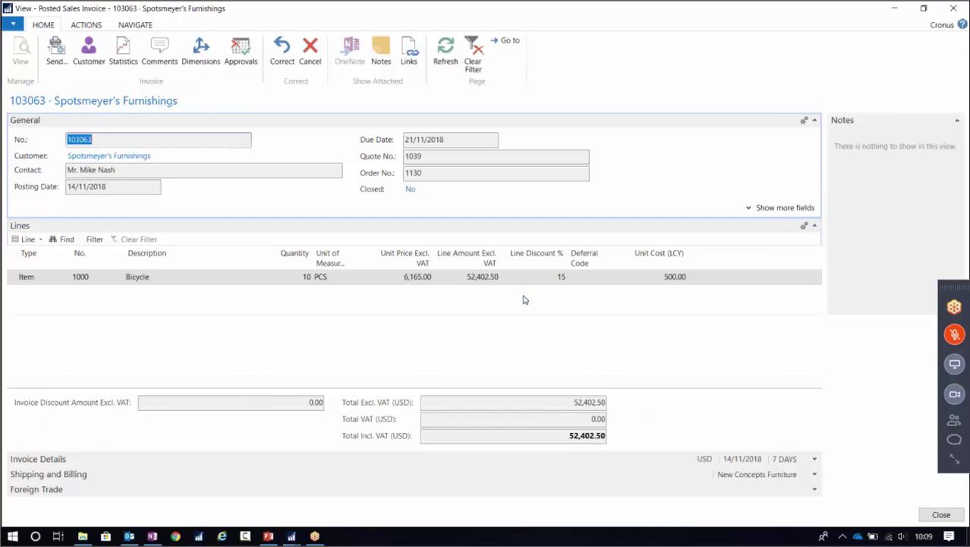
Print posted invoice 103063 to PDF, review it, and close the PDF.
{"action": "left_click", "coordinate": [86, 25]}
{"action": "left_click", "coordinate": [21, 52]}
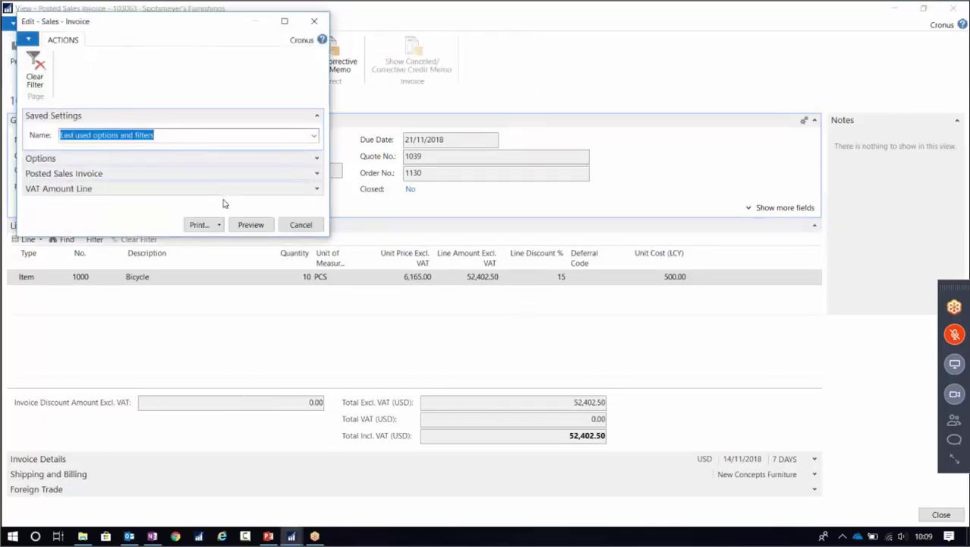
{"action": "left_click", "coordinate": [199, 225]}
{"action": "left_click", "coordinate": [214, 249]}
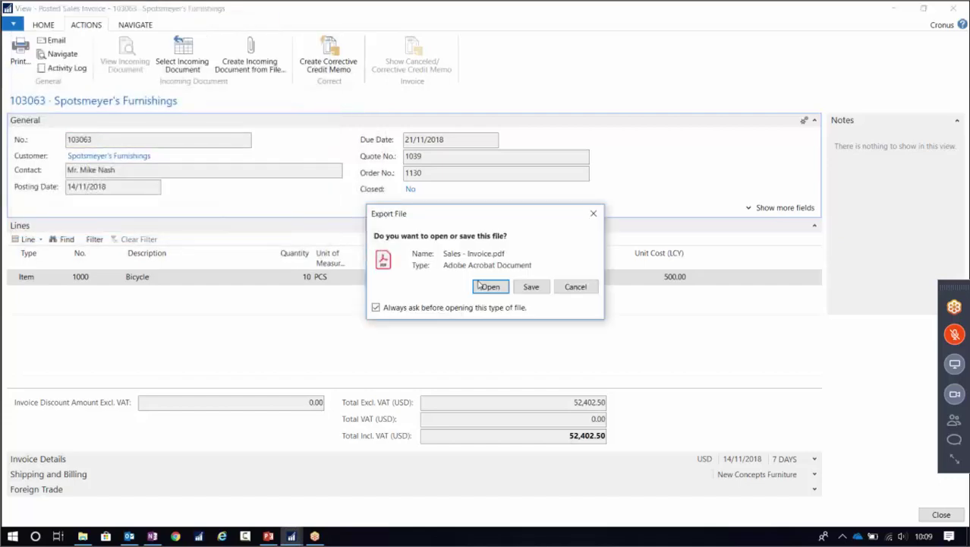
{"action": "left_click", "coordinate": [481, 287]}
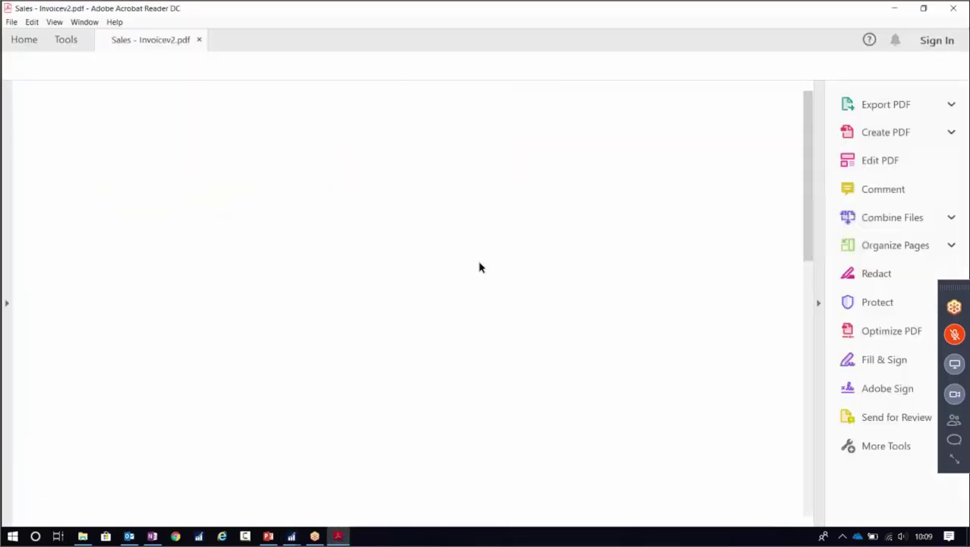
{"action": "scroll", "coordinate": [617, 277], "scroll_direction": "down", "scroll_amount": 3}
{"action": "key", "text": "alt+F4"}
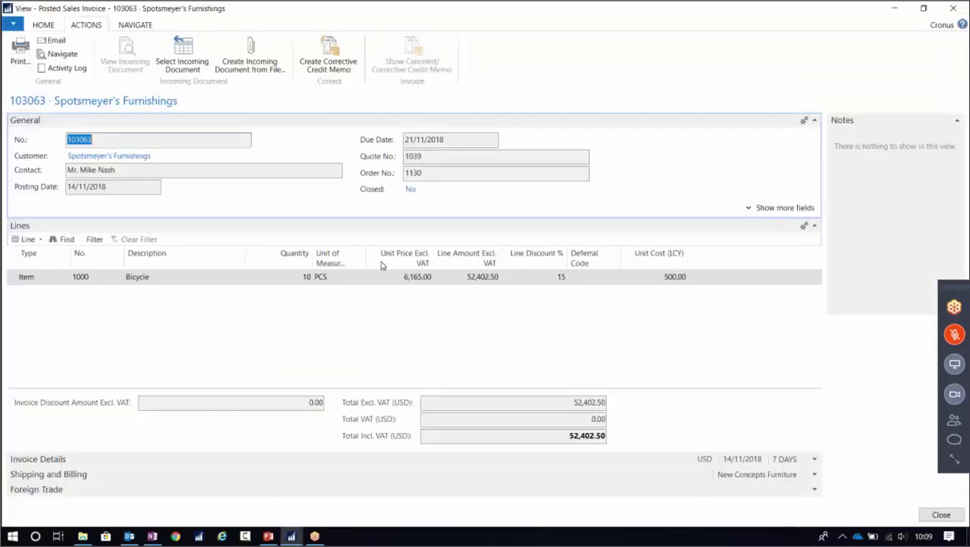
Email the invoice to the recipient's address directly, with Edit in Outlook unchecked.
{"action": "left_click", "coordinate": [52, 42]}
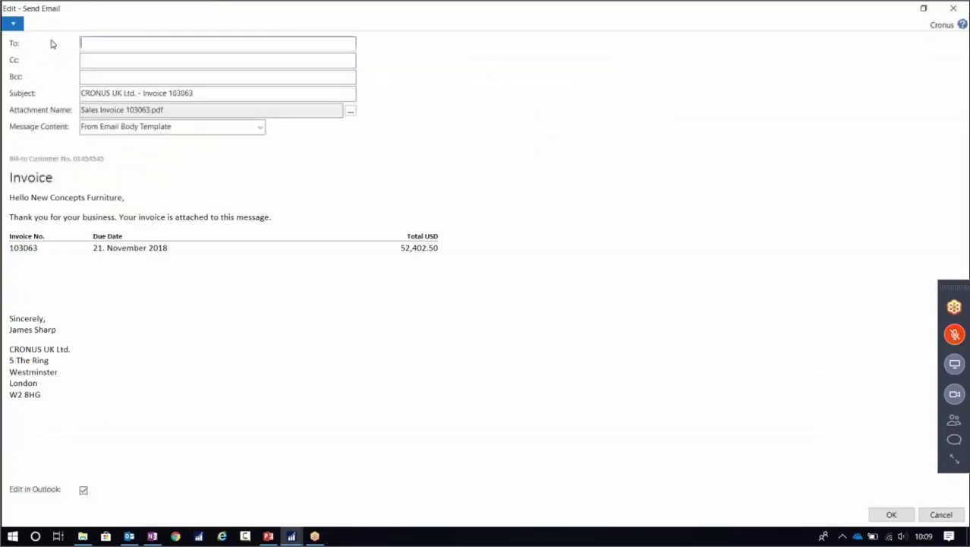
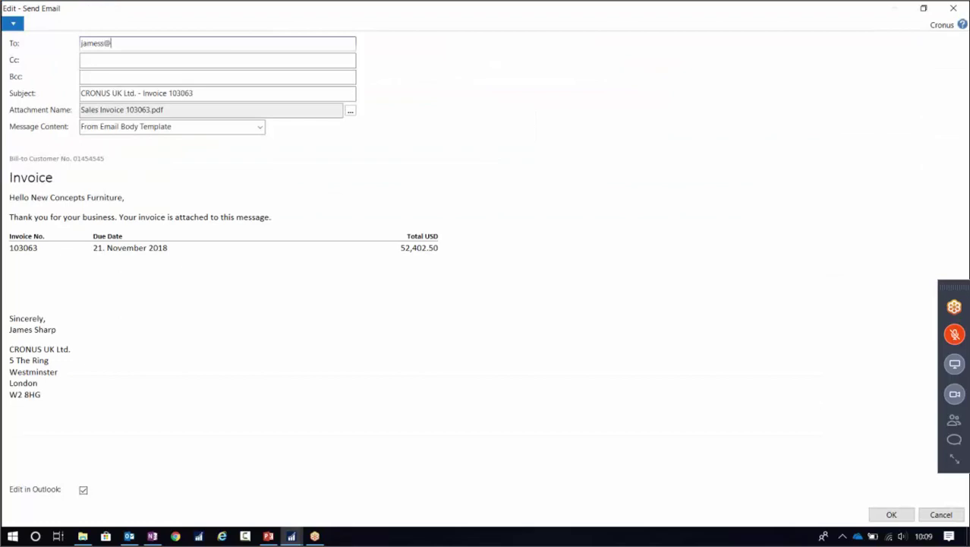
{"action": "left_click", "coordinate": [84, 490]}
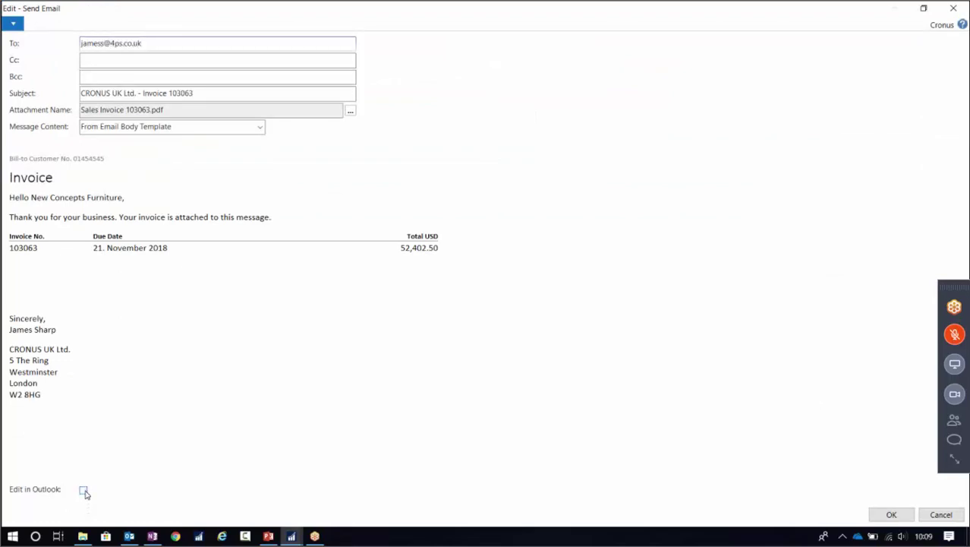
{"action": "left_click", "coordinate": [890, 515]}
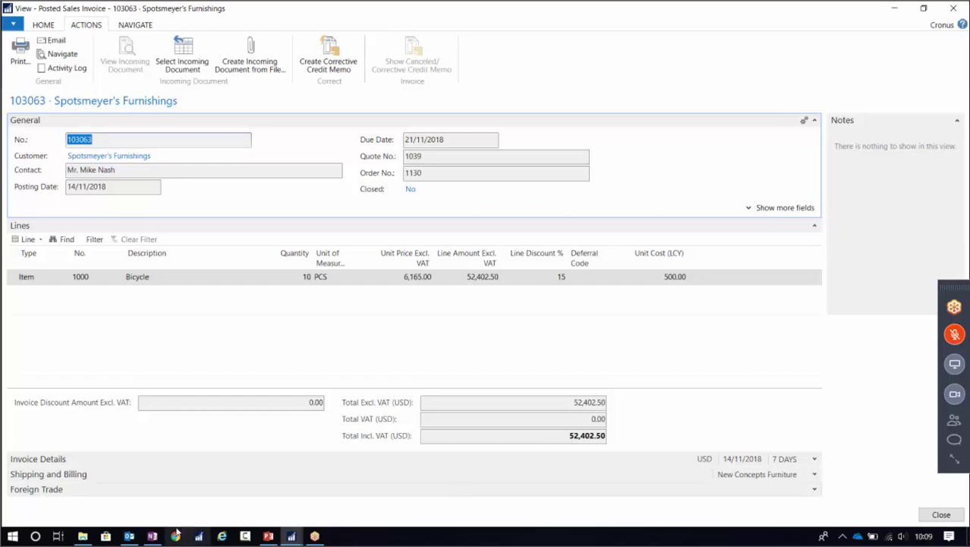
Open the received Invoice 103063 email and view its Sales Invoice 103063.pdf attachment.
{"action": "left_click", "coordinate": [129, 535]}
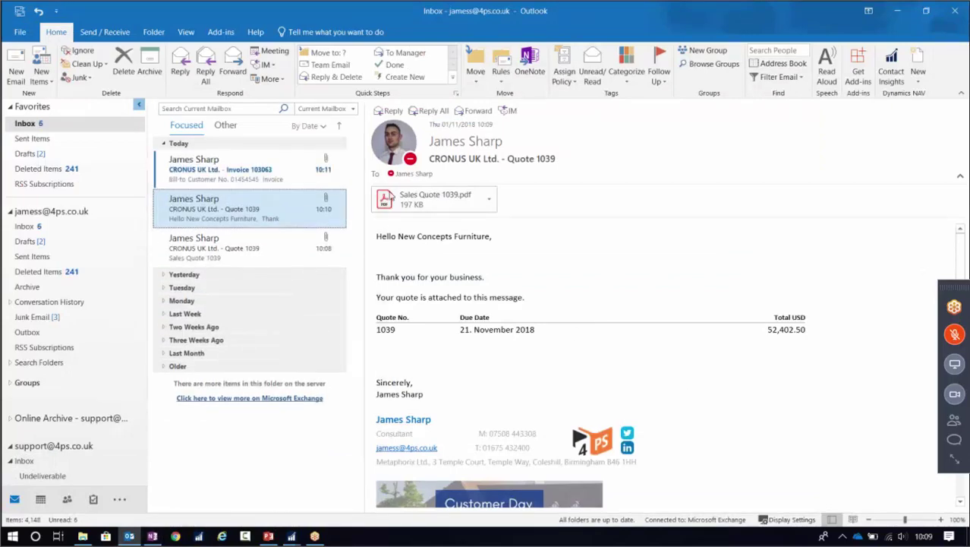
{"action": "left_click", "coordinate": [253, 174]}
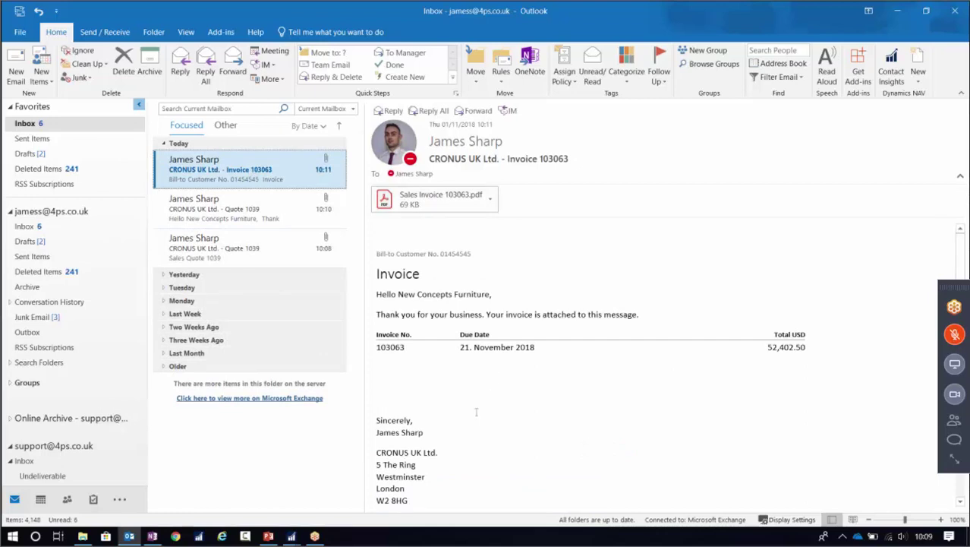
{"action": "left_click_drag", "start_coordinate": [431, 431], "coordinate": [375, 438]}
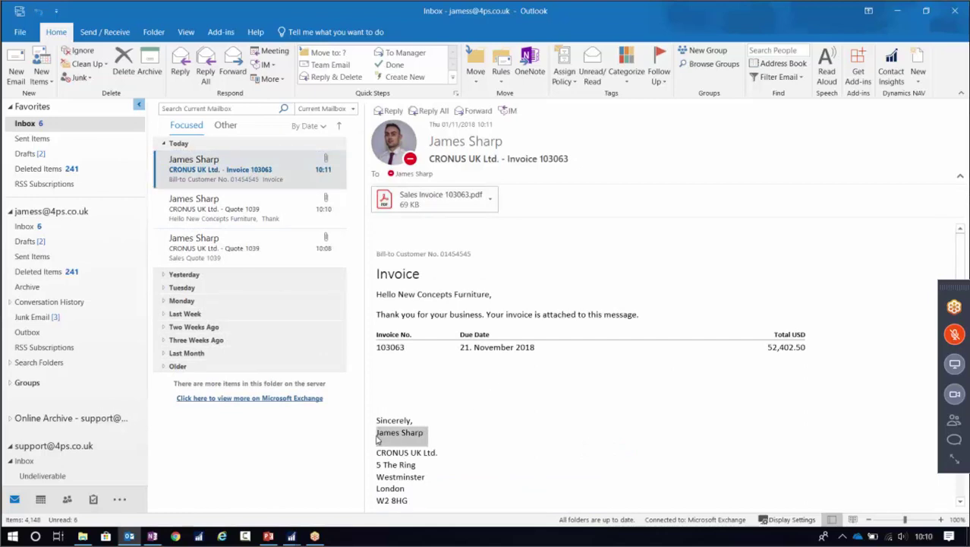
{"action": "left_click", "coordinate": [444, 210]}
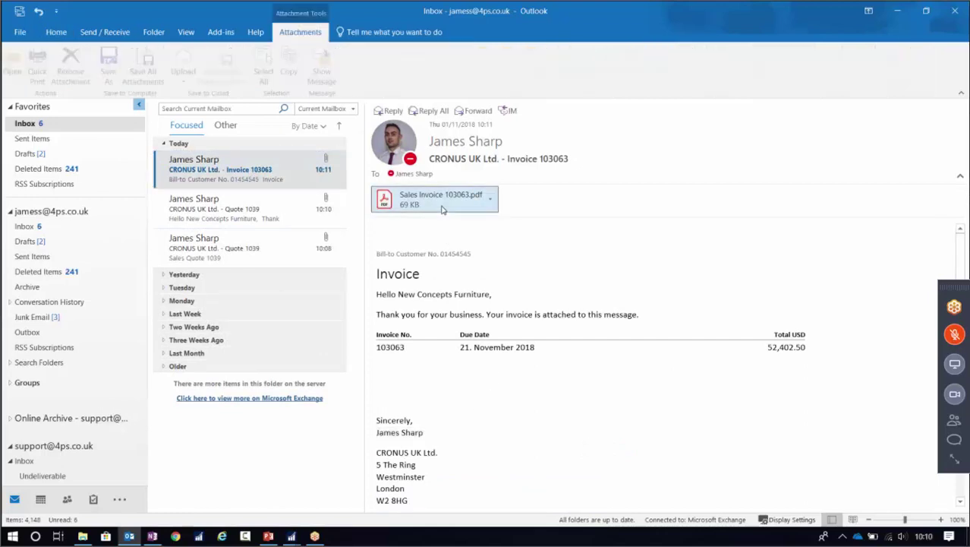
{"action": "scroll", "coordinate": [531, 342], "scroll_direction": "down", "scroll_amount": 10}
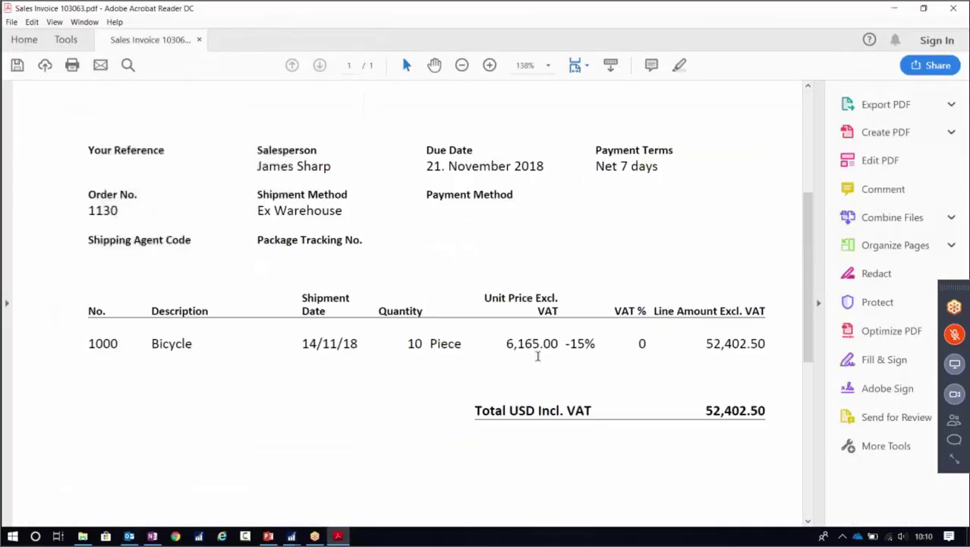
{"action": "left_click", "coordinate": [953, 8]}
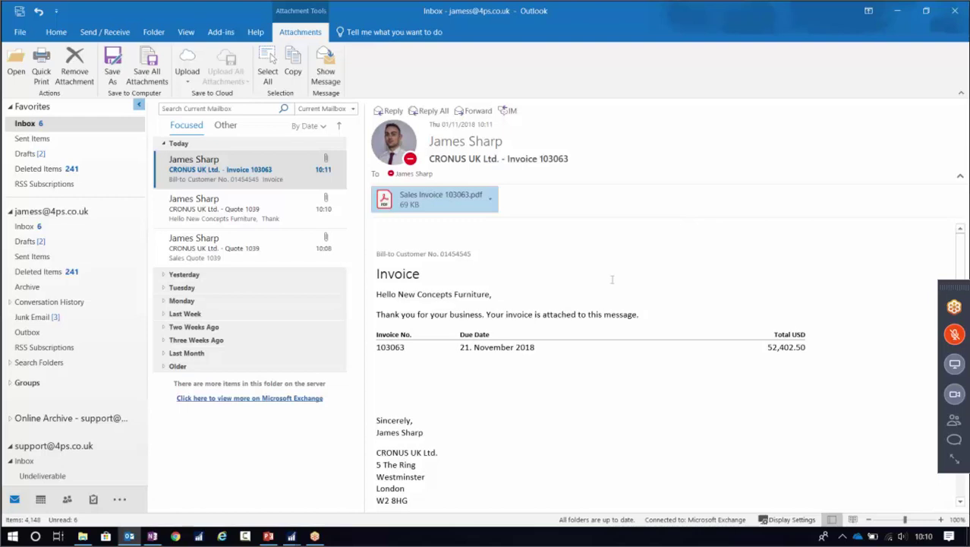
Review the invoice email body text, then return to the Dynamics NAV Sales Quotes window.
{"action": "scroll", "coordinate": [611, 319], "scroll_direction": "down", "scroll_amount": 2}
{"action": "scroll", "coordinate": [603, 338], "scroll_direction": "up", "scroll_amount": 2}
{"action": "left_click_drag", "start_coordinate": [417, 504], "coordinate": [365, 271]}
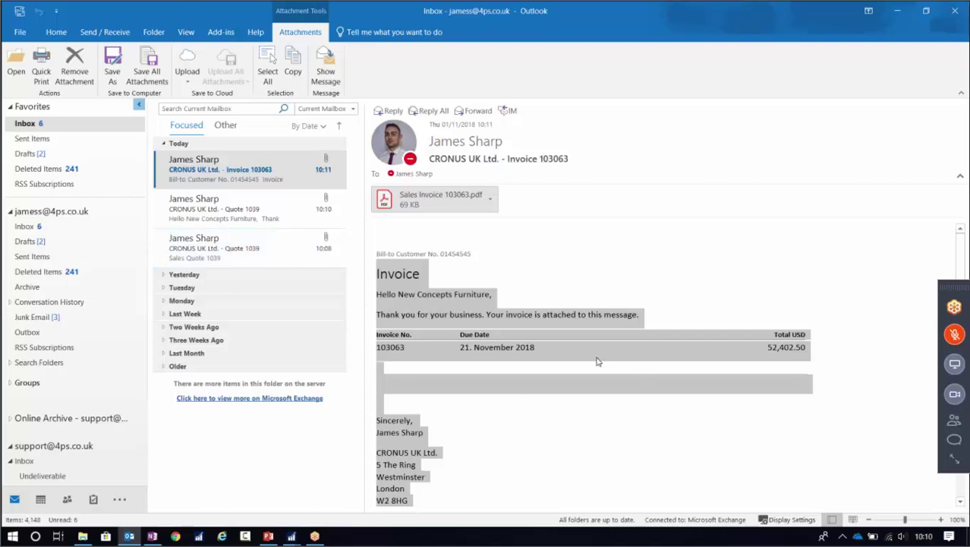
{"action": "left_click", "coordinate": [489, 400]}
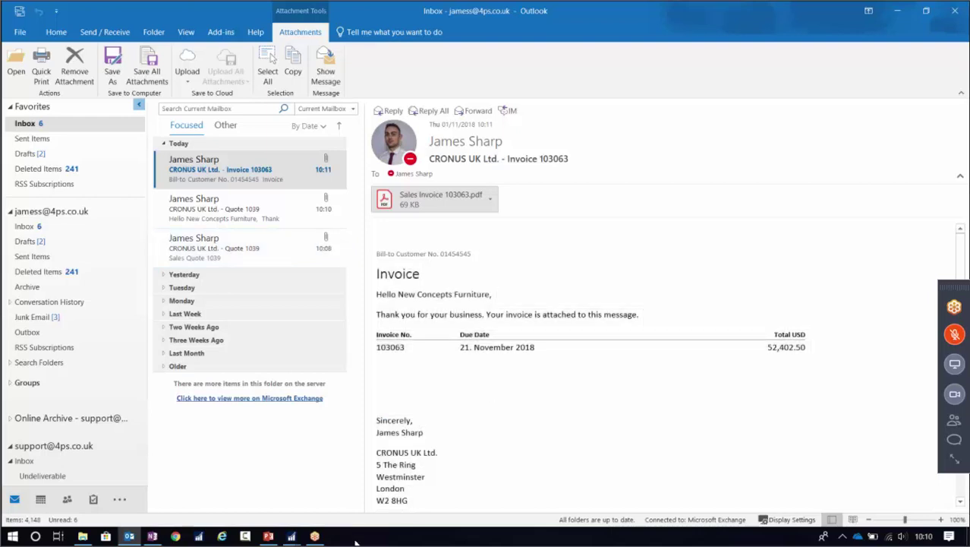
{"action": "mouse_move", "coordinate": [292, 536]}
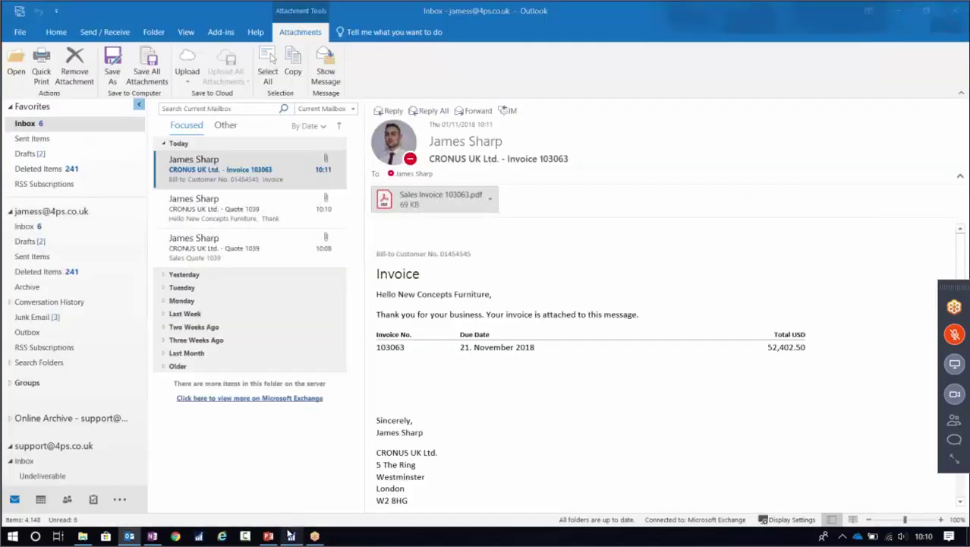
{"action": "left_click", "coordinate": [291, 536]}
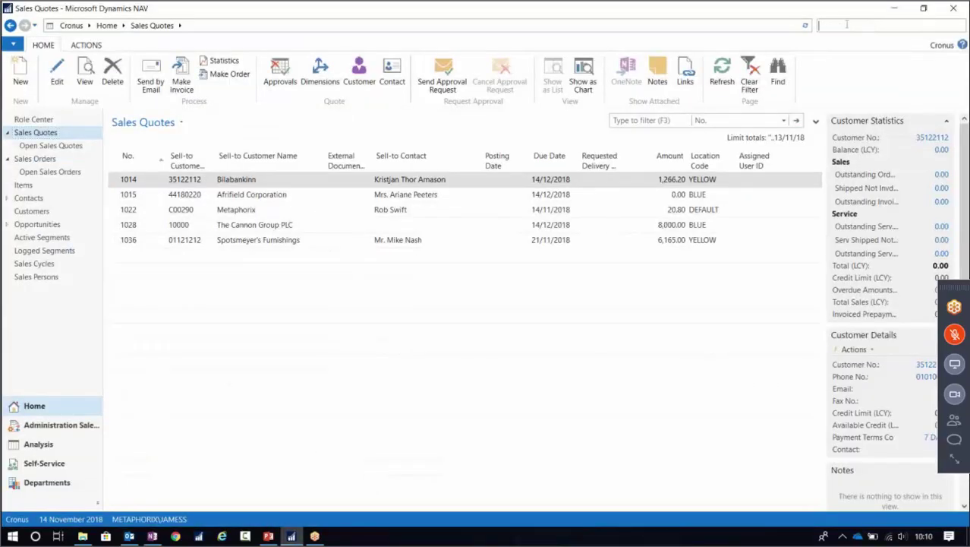
Find Report Selections Sales via 'rep sel', set Usage to Invoice, and list report 1306's email body layouts.
{"action": "type", "text": "rep sel sa"}
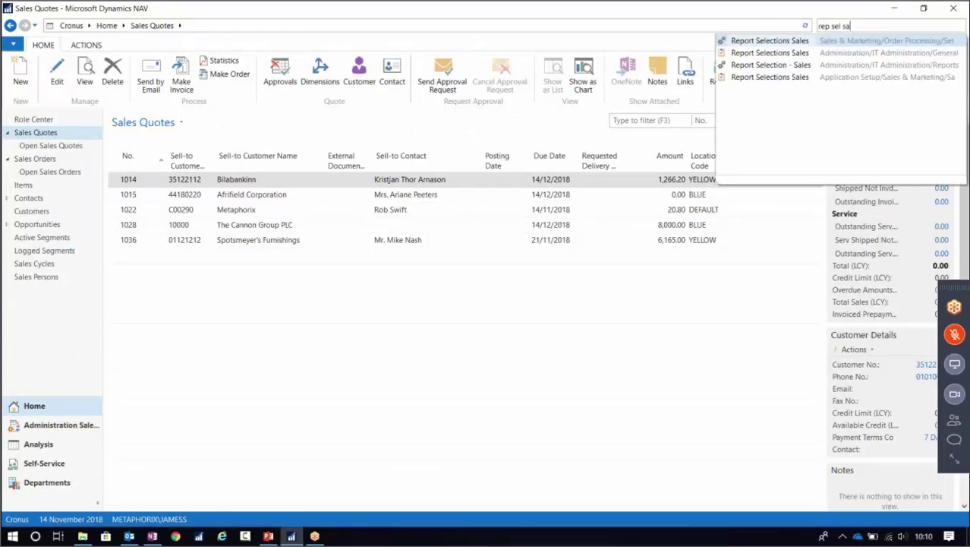
{"action": "key", "text": "BackSpace"}
{"action": "key", "text": "BackSpace"}
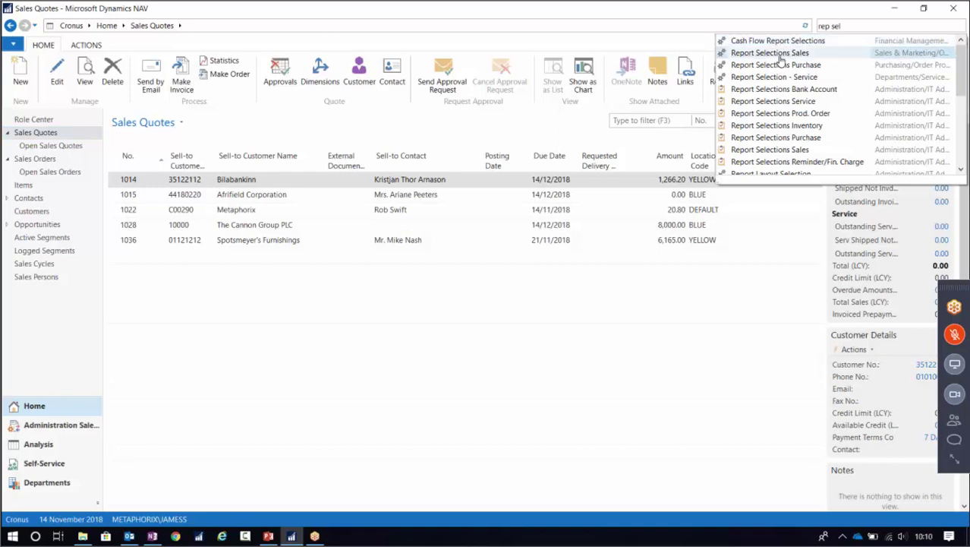
{"action": "left_click", "coordinate": [780, 54]}
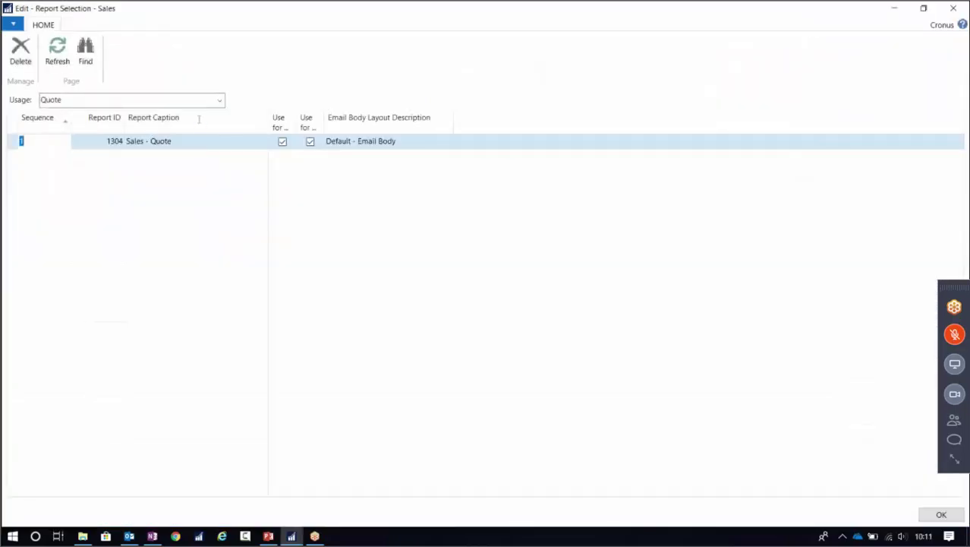
{"action": "left_click", "coordinate": [219, 101]}
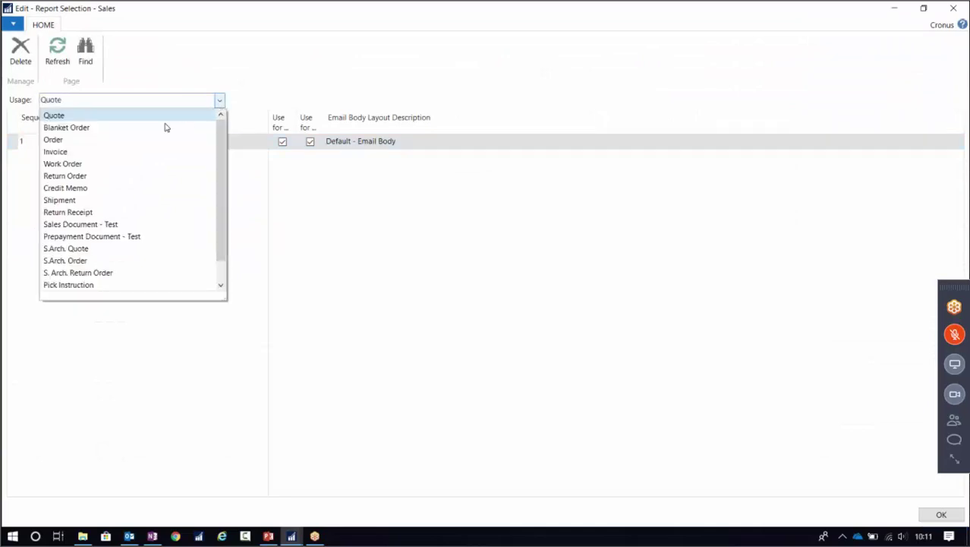
{"action": "left_click", "coordinate": [61, 151]}
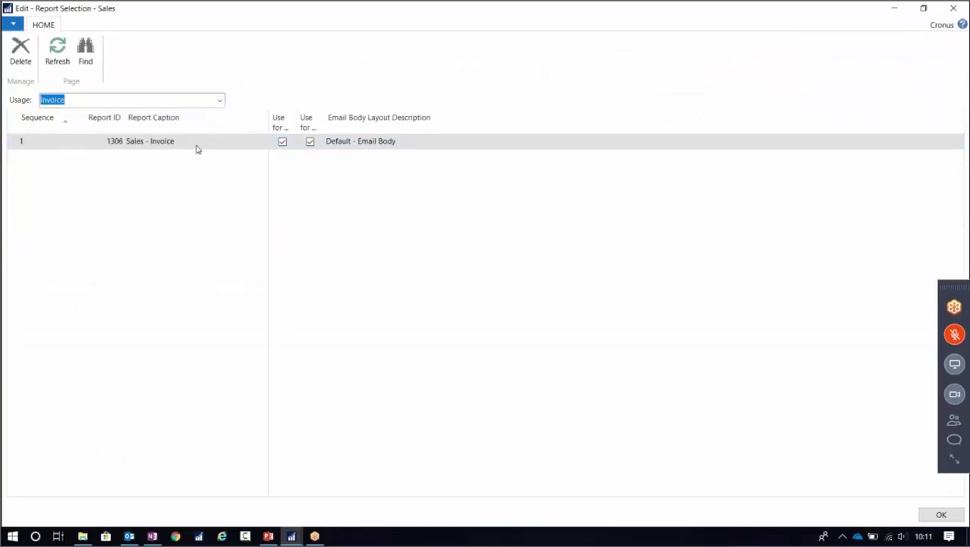
{"action": "left_click", "coordinate": [206, 147]}
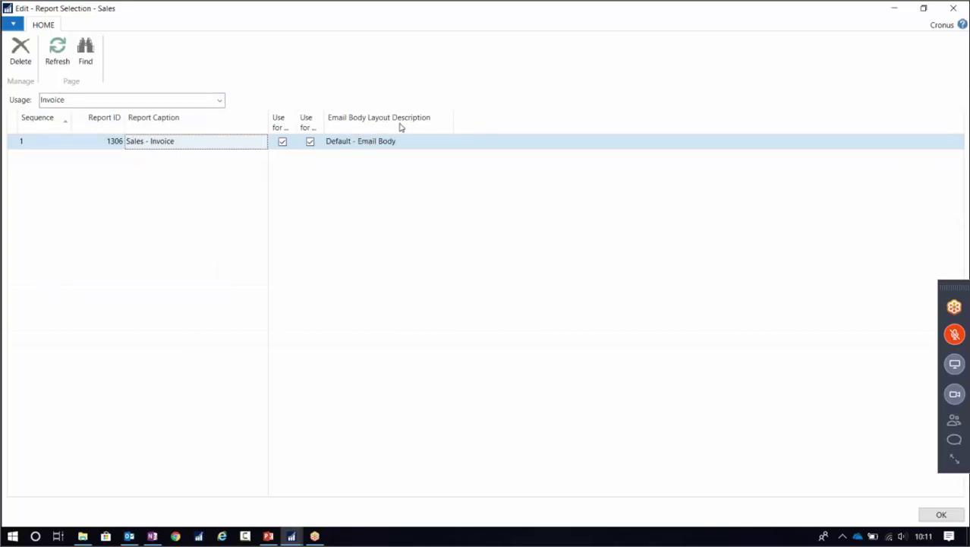
{"action": "left_click", "coordinate": [382, 145]}
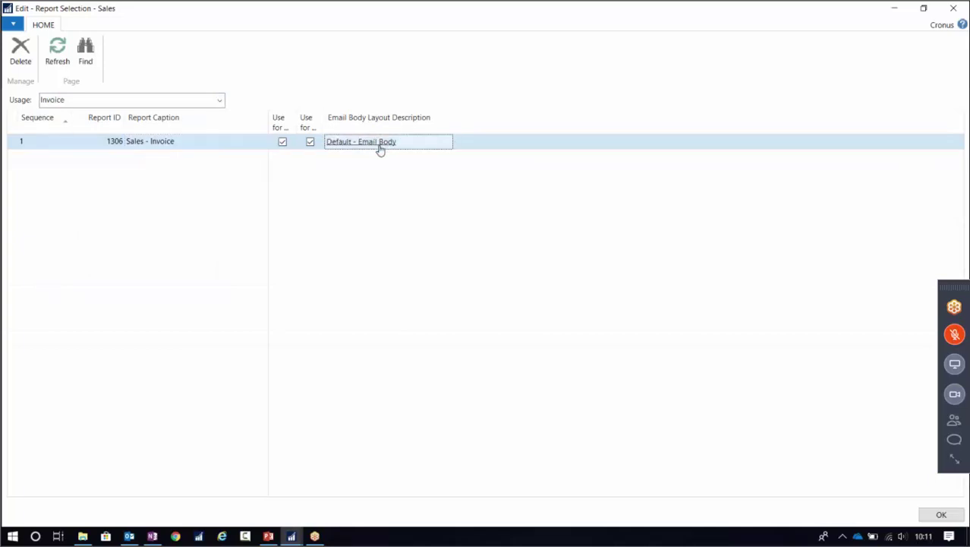
{"action": "left_click", "coordinate": [386, 145]}
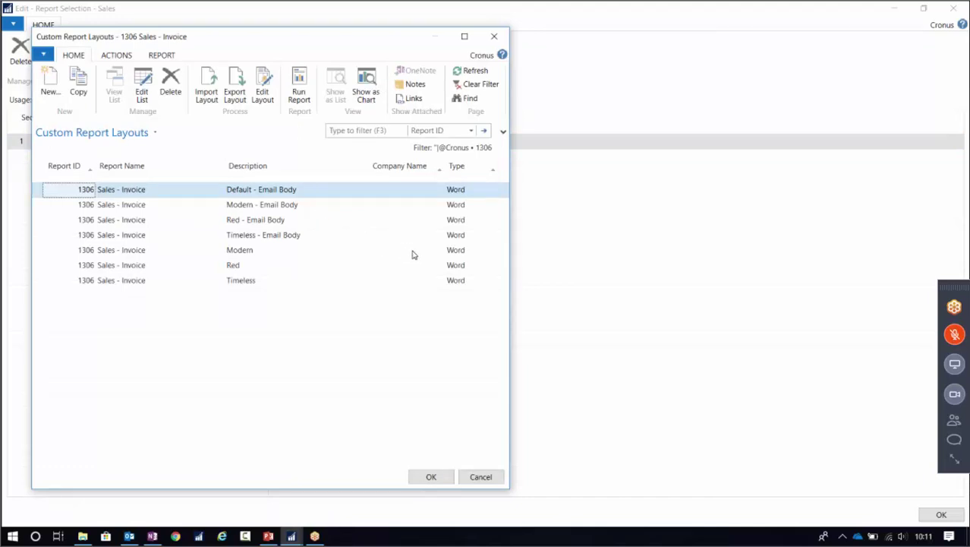
Select the Default - Email Body layout and edit a copy of it in Word.
{"action": "left_click", "coordinate": [292, 204]}
{"action": "left_click", "coordinate": [296, 220]}
{"action": "left_click", "coordinate": [296, 235]}
{"action": "left_click", "coordinate": [287, 252]}
{"action": "left_click", "coordinate": [286, 266]}
{"action": "left_click", "coordinate": [281, 280]}
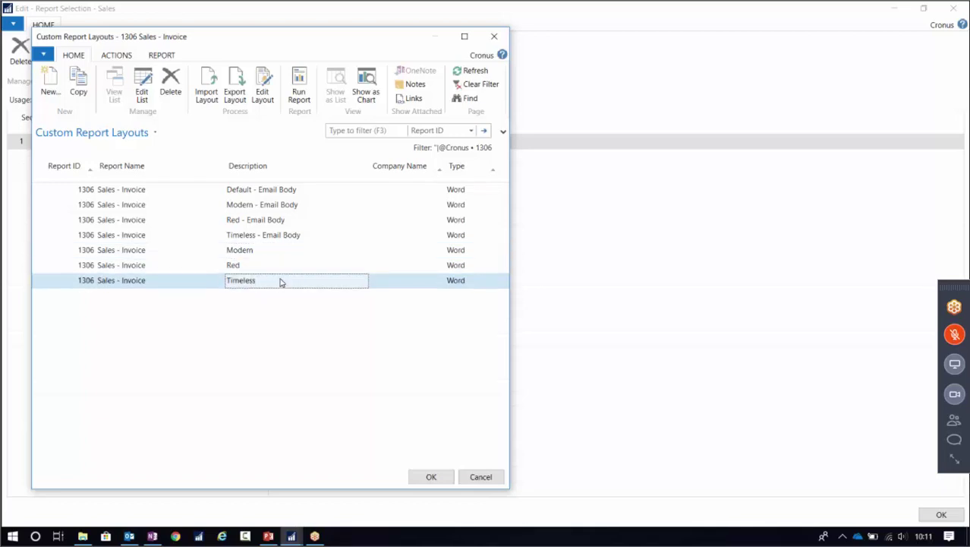
{"action": "left_click", "coordinate": [280, 191]}
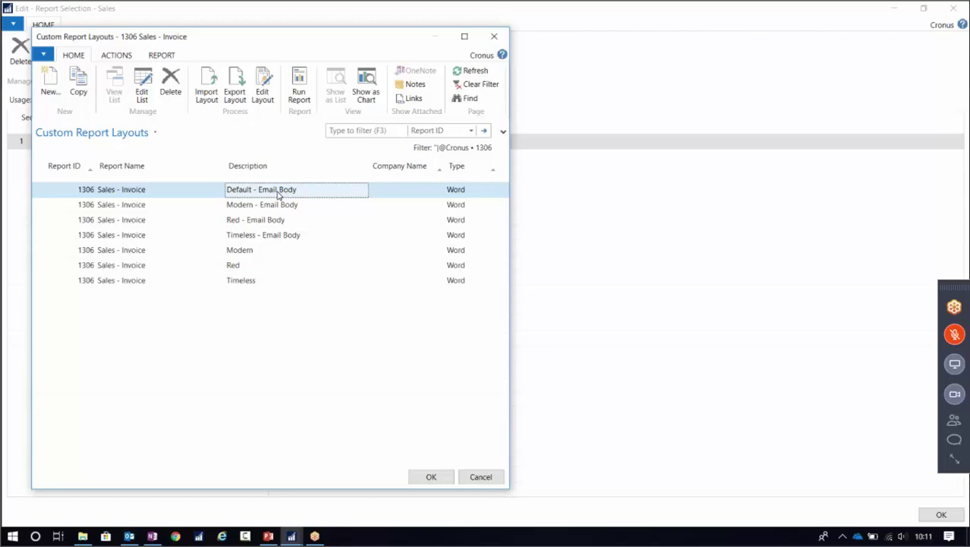
{"action": "left_click", "coordinate": [263, 89]}
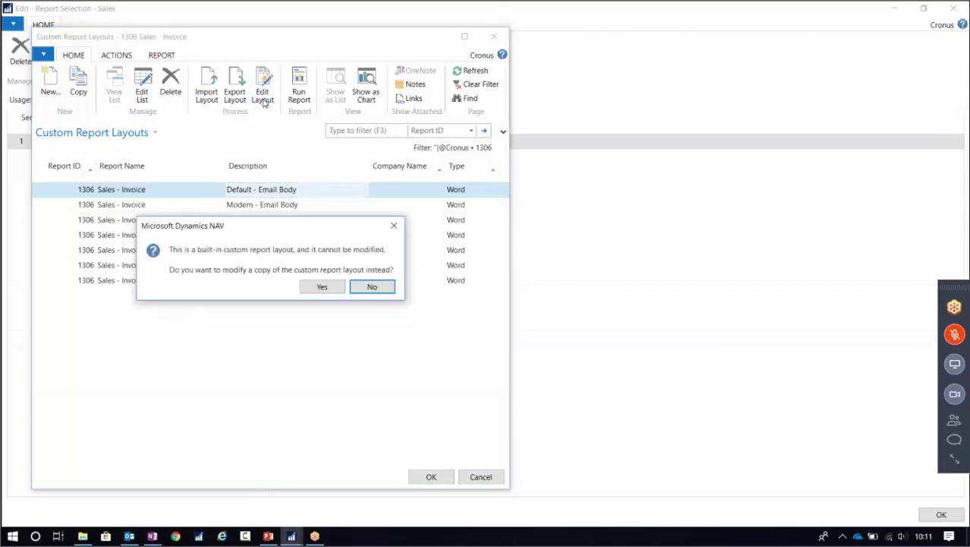
{"action": "left_click", "coordinate": [322, 289]}
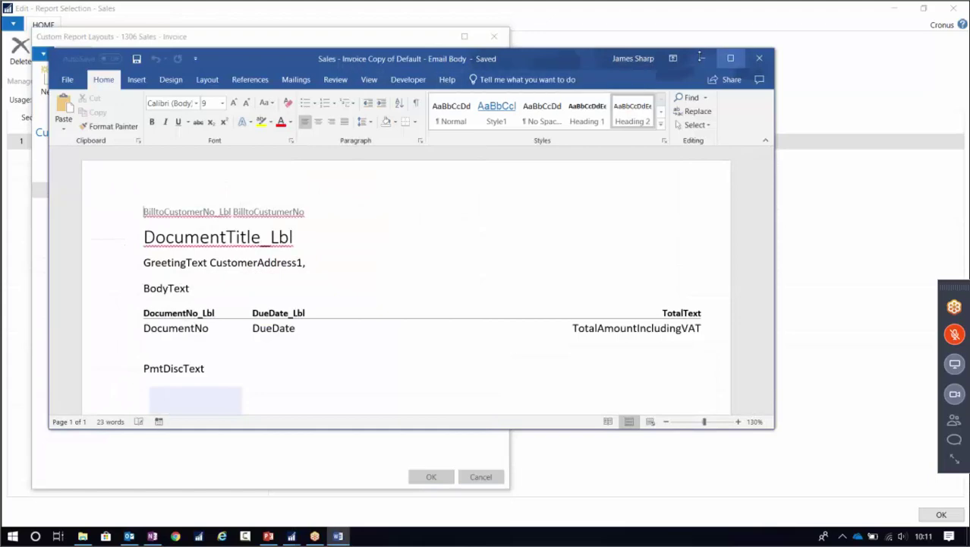
Add the line 'This quote is valid for 30 days.' below PaymentServiceText_Url.
{"action": "left_click", "coordinate": [730, 59]}
{"action": "scroll", "coordinate": [652, 190], "scroll_direction": "down", "scroll_amount": 2}
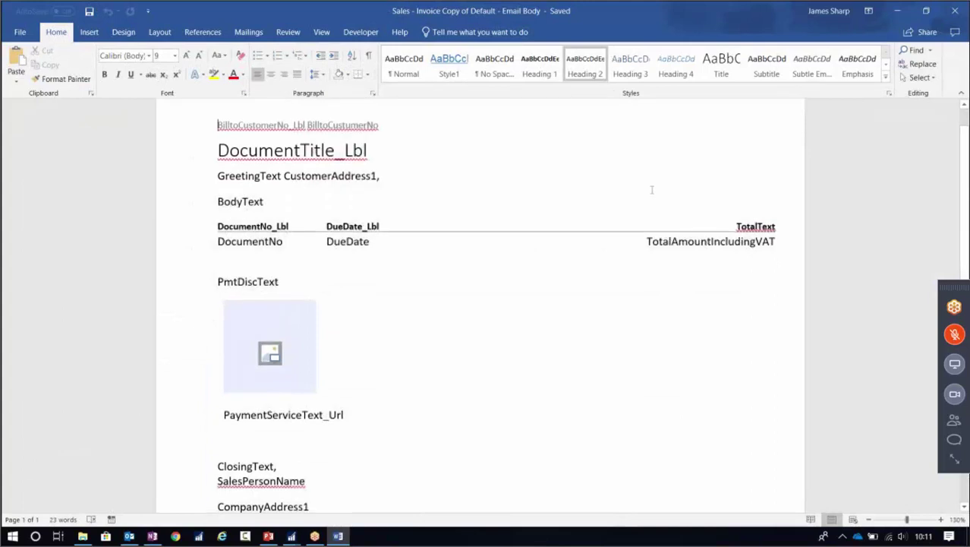
{"action": "scroll", "coordinate": [651, 190], "scroll_direction": "down", "scroll_amount": 2}
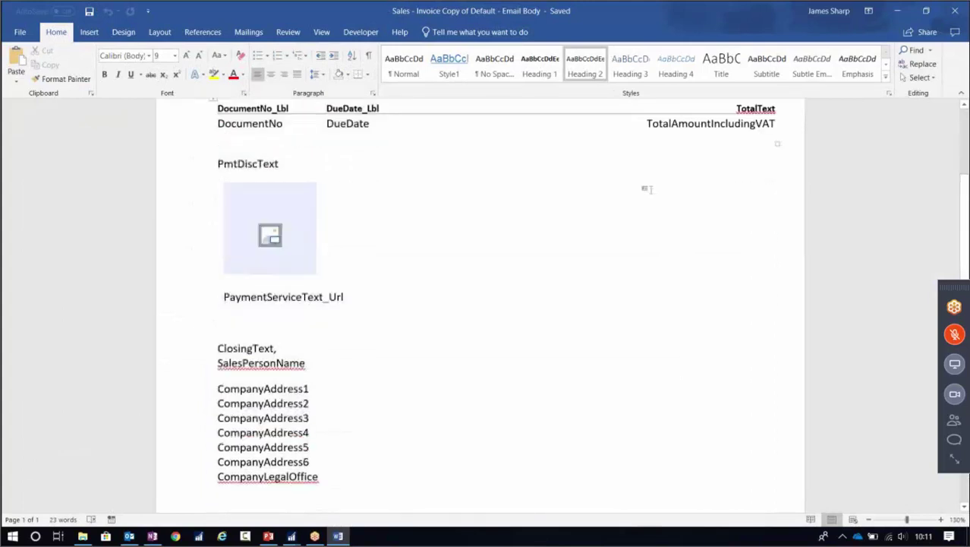
{"action": "left_click", "coordinate": [269, 320]}
{"action": "type", "text": "This quote i"}
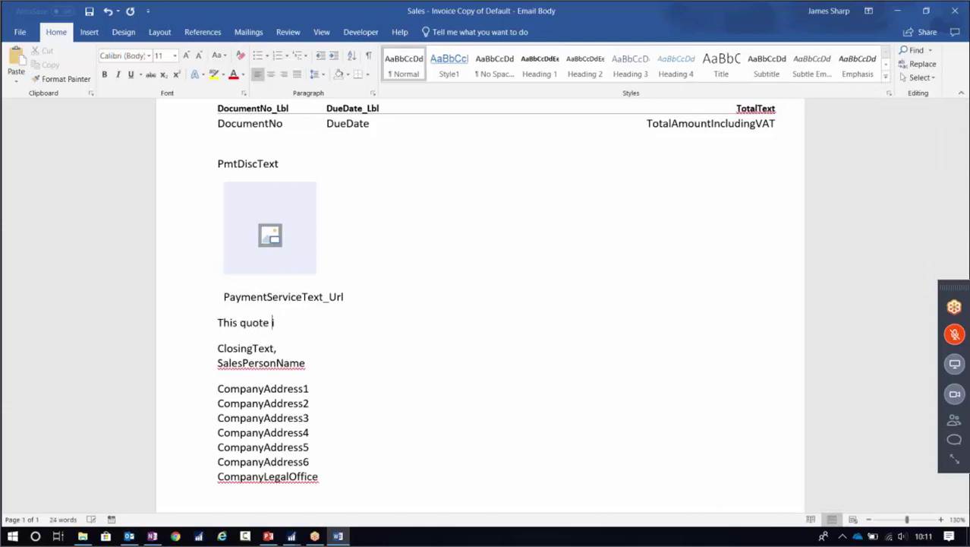
{"action": "type", "text": "s valid for 30 days"}
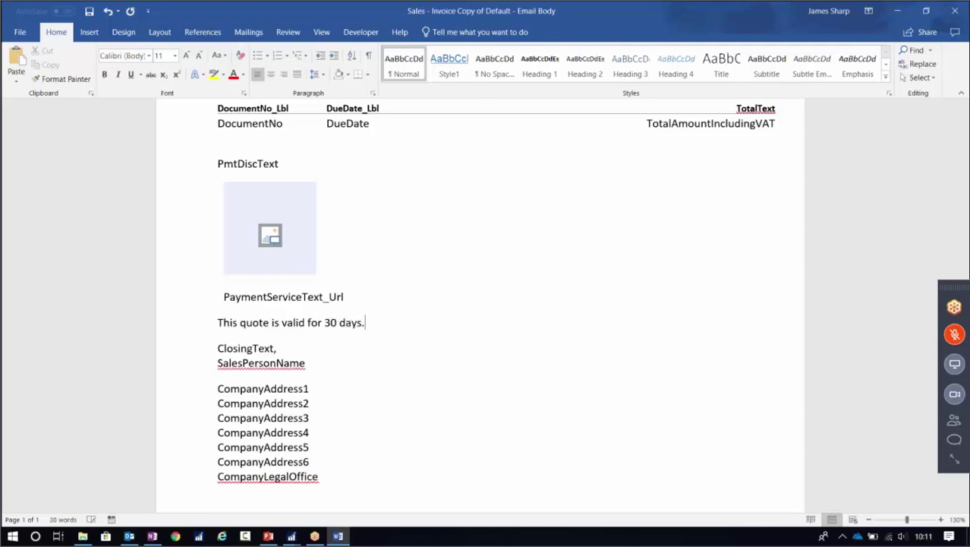
{"action": "type", "text": "."}
{"action": "scroll", "coordinate": [360, 271], "scroll_direction": "up", "scroll_amount": 4}
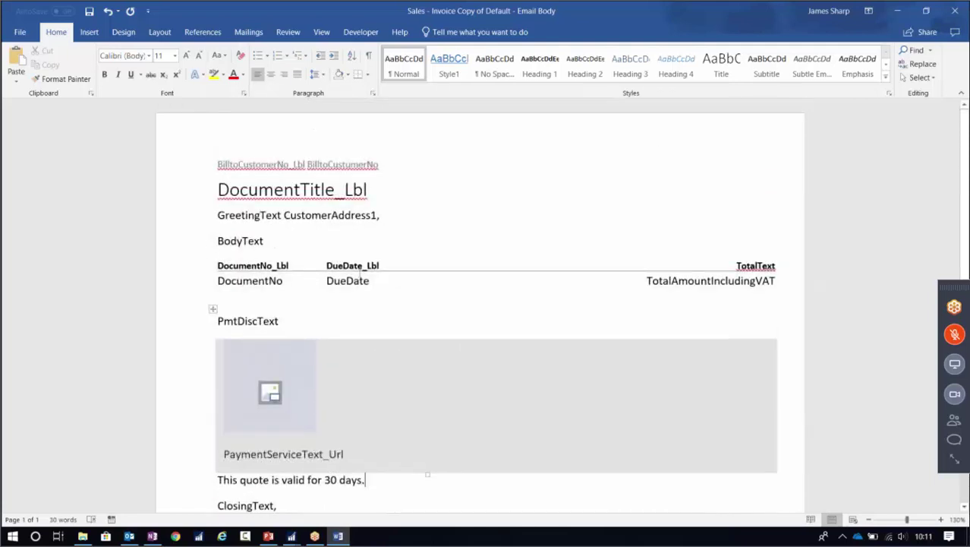
{"action": "scroll", "coordinate": [364, 306], "scroll_direction": "down", "scroll_amount": 5}
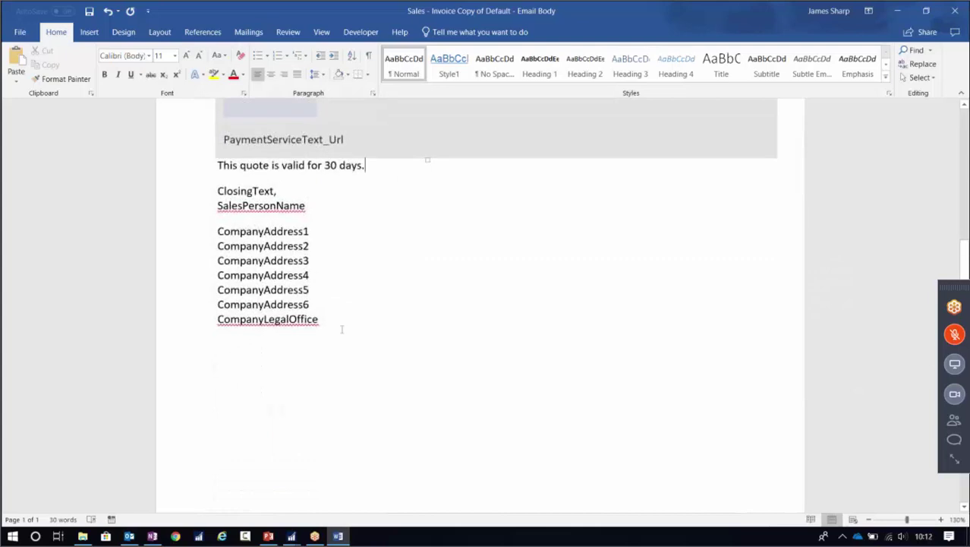
Set the seven company address lines to 16 pt, add a line after SalesPersonName, and save.
{"action": "left_click_drag", "start_coordinate": [339, 320], "coordinate": [217, 231]}
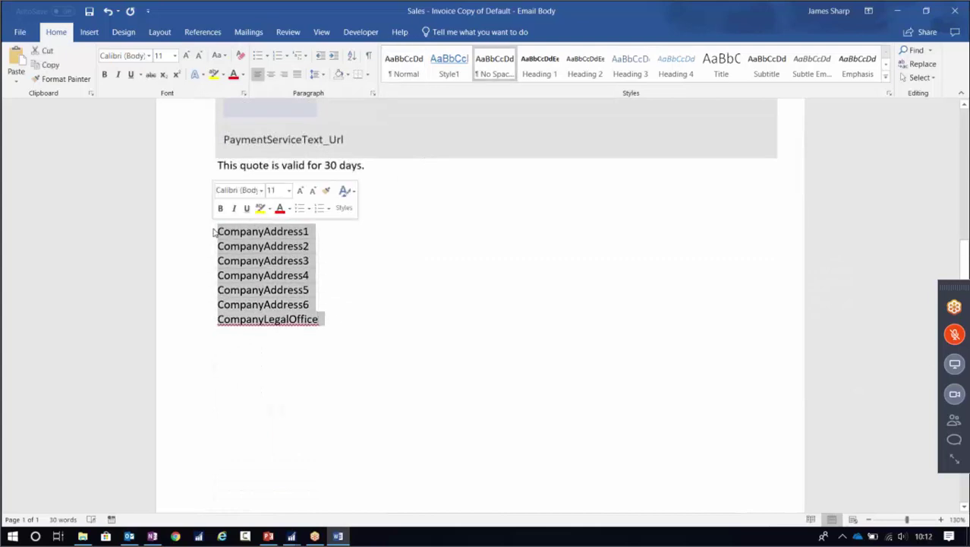
{"action": "left_click", "coordinate": [288, 191]}
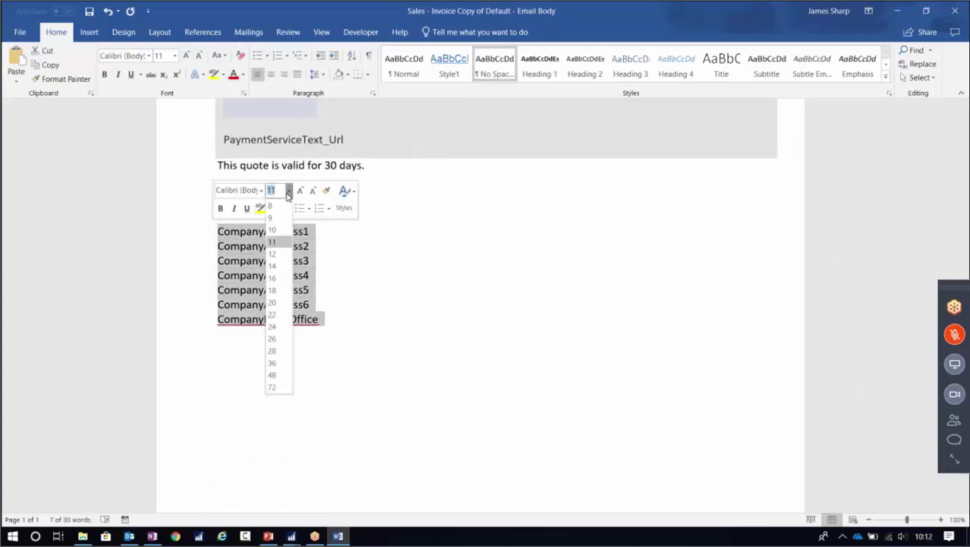
{"action": "left_click", "coordinate": [276, 278]}
{"action": "left_click", "coordinate": [318, 206]}
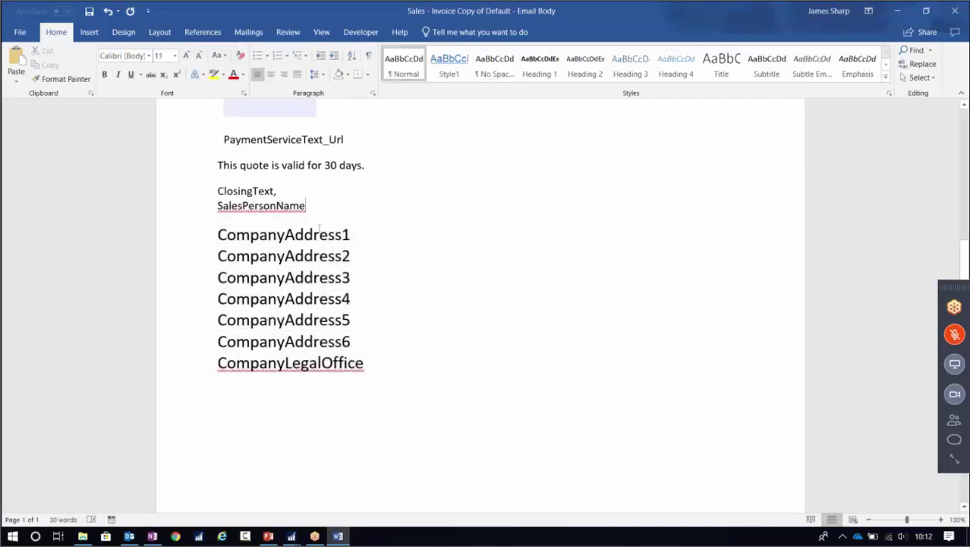
{"action": "key", "text": "Return"}
{"action": "scroll", "coordinate": [471, 255], "scroll_direction": "up", "scroll_amount": 5}
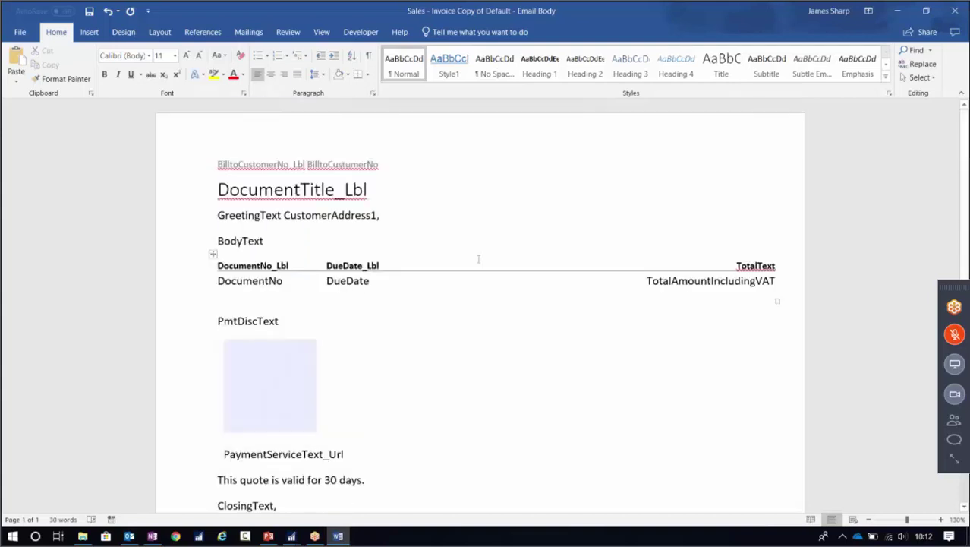
{"action": "left_click", "coordinate": [89, 12]}
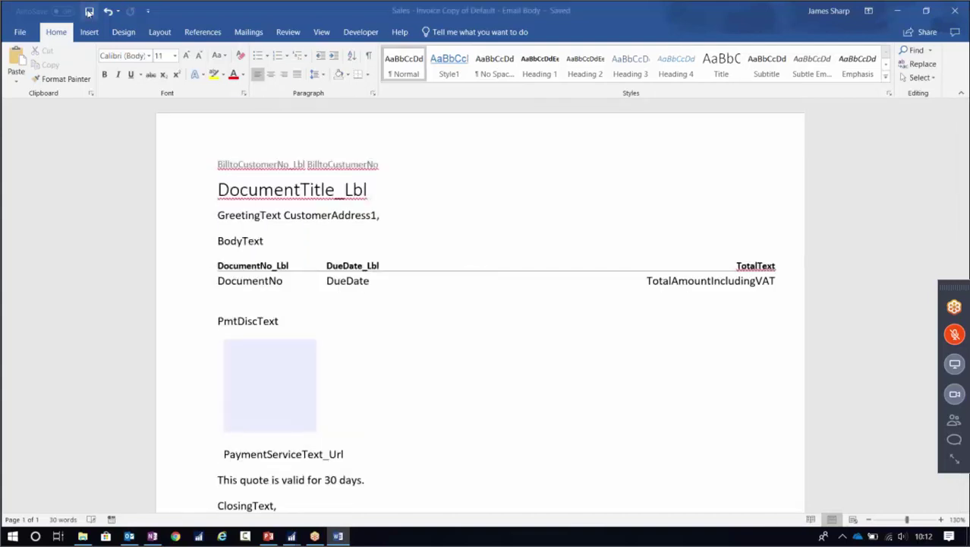
Close Word, import the changes, and choose Copy of Default - Email Body as the invoice's email body layout.
{"action": "left_click", "coordinate": [959, 10]}
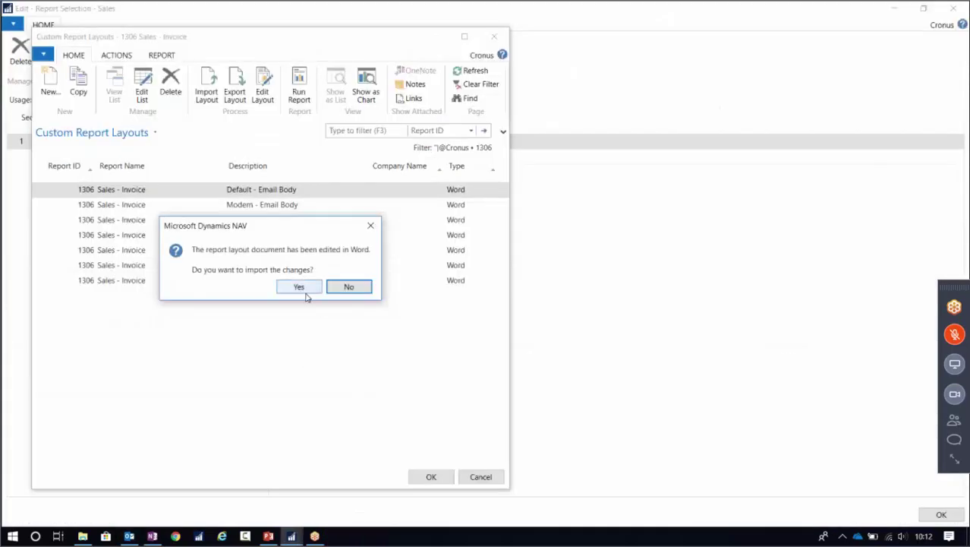
{"action": "left_click", "coordinate": [300, 288]}
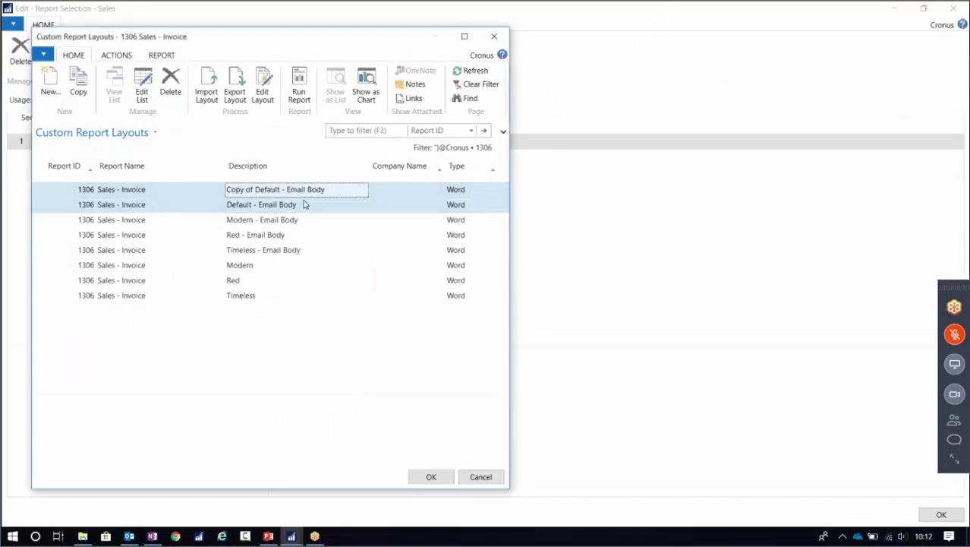
{"action": "left_click", "coordinate": [372, 191]}
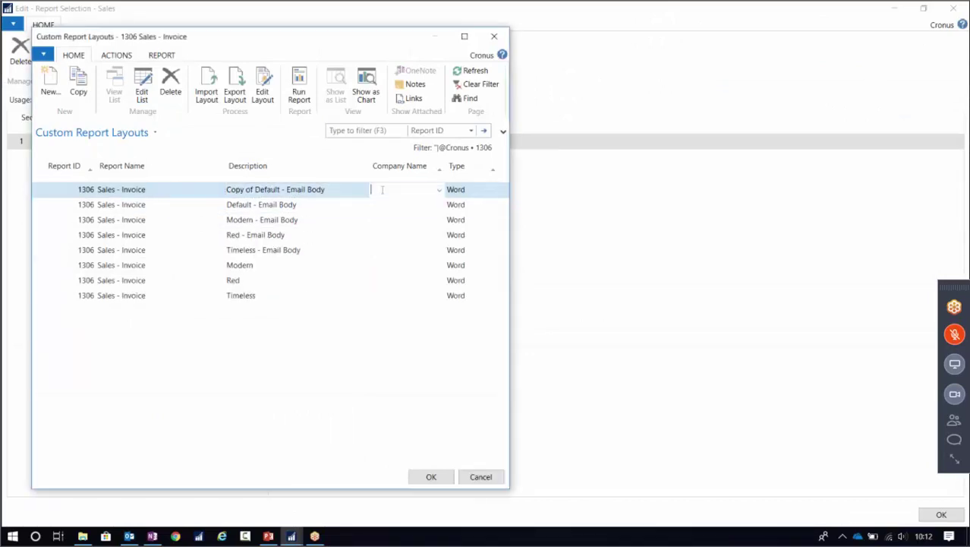
{"action": "left_click", "coordinate": [54, 188]}
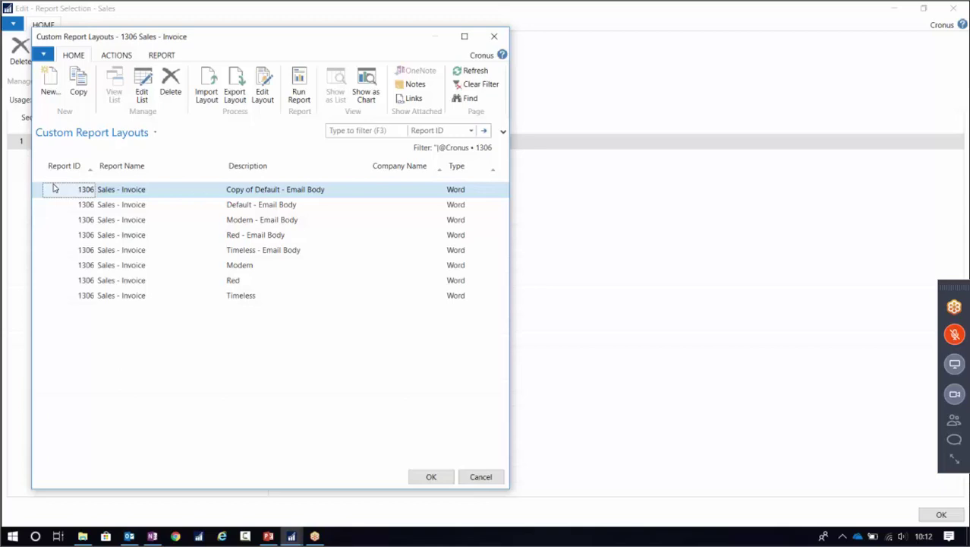
{"action": "left_click", "coordinate": [181, 206]}
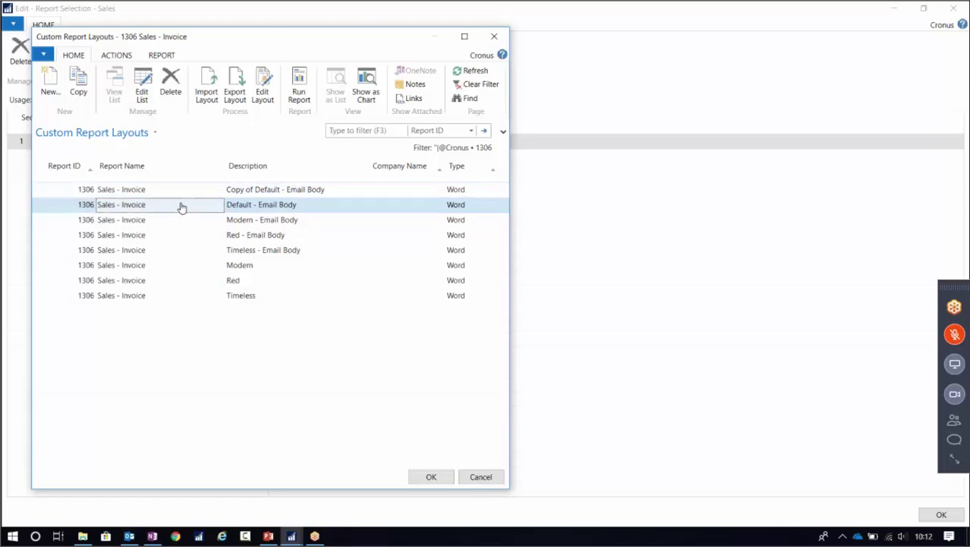
{"action": "left_click", "coordinate": [183, 191]}
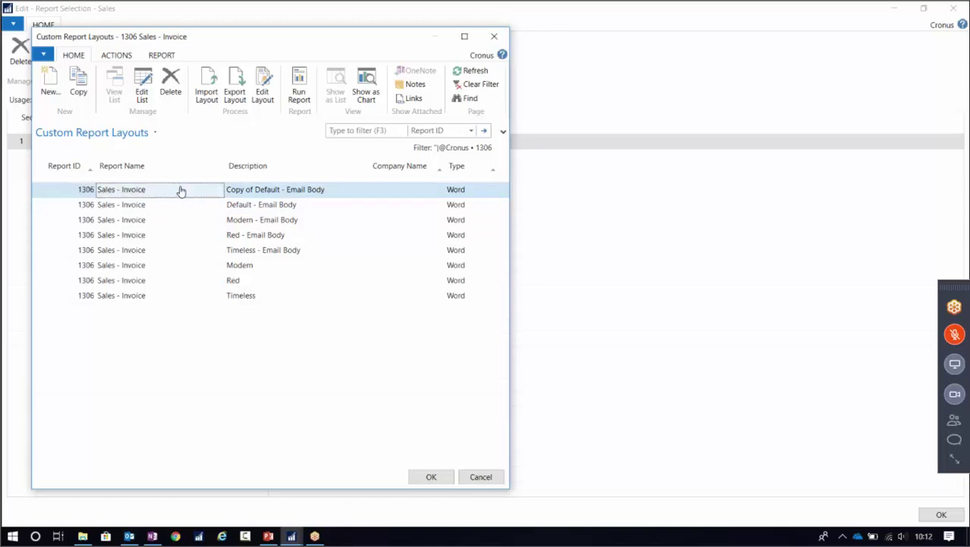
{"action": "left_click", "coordinate": [428, 478]}
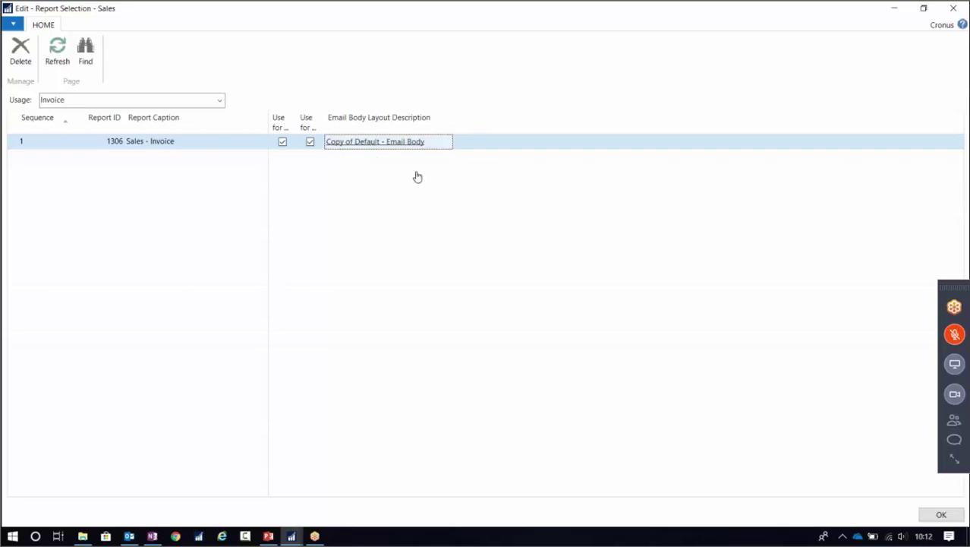
Rename the copied layout's description to Default - Email Body New and confirm it.
{"action": "left_click", "coordinate": [378, 148]}
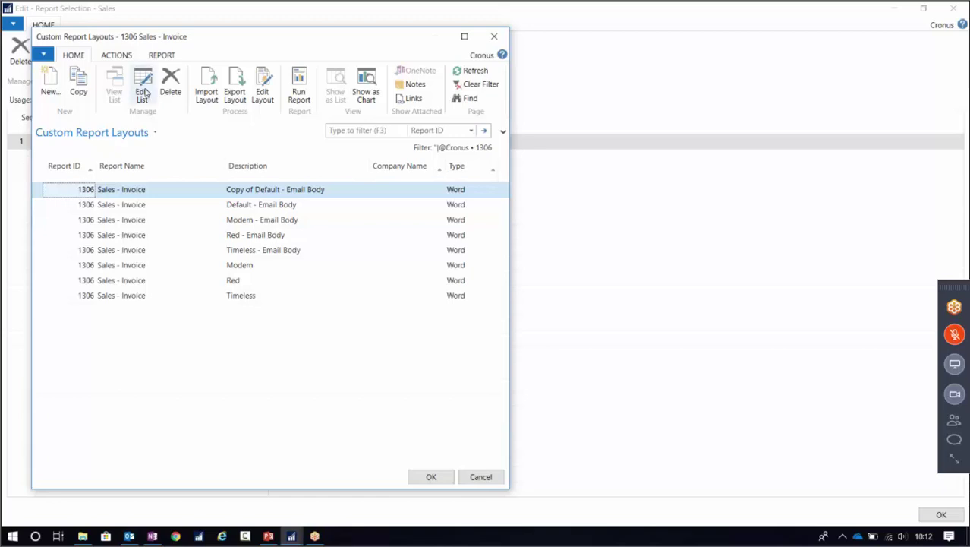
{"action": "left_click", "coordinate": [145, 92]}
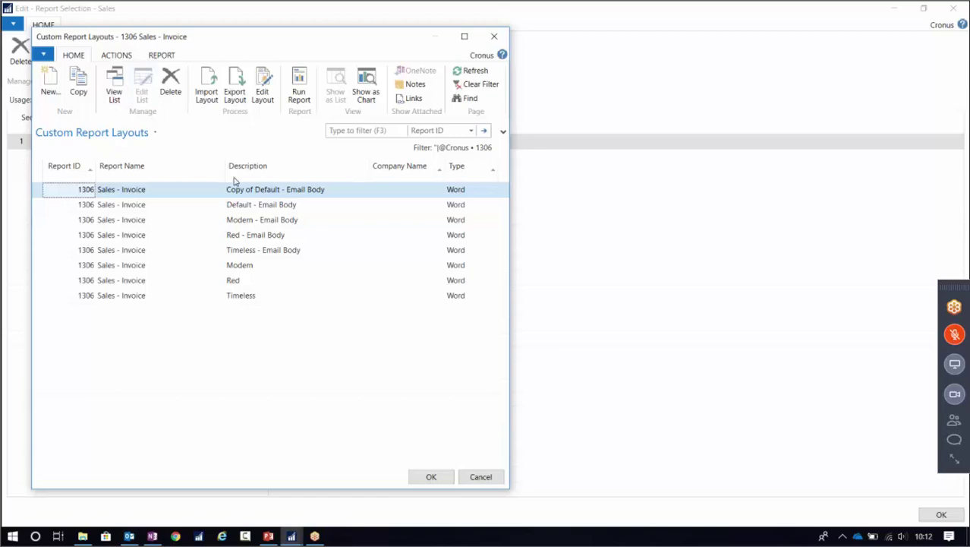
{"action": "left_click", "coordinate": [276, 189]}
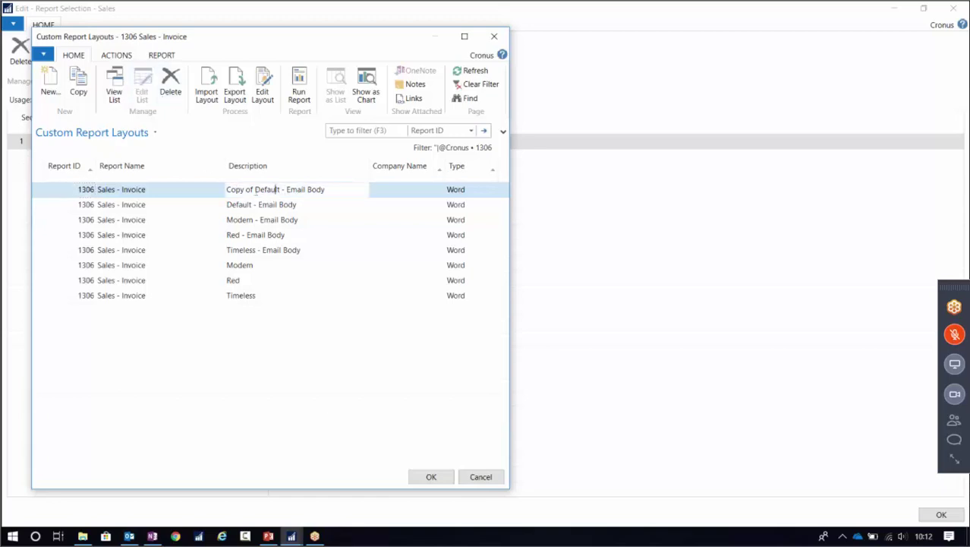
{"action": "left_click_drag", "start_coordinate": [255, 189], "coordinate": [220, 190]}
{"action": "key", "text": "BackSpace"}
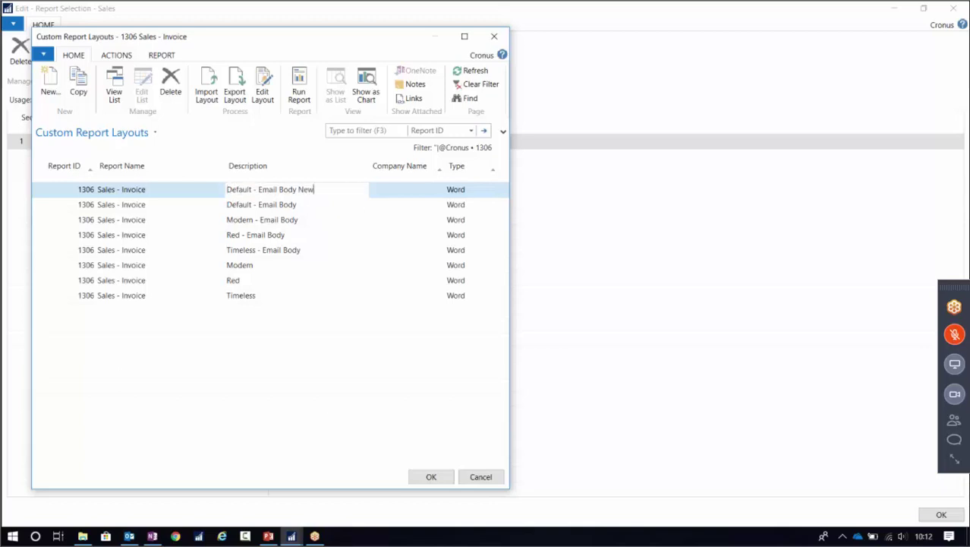
{"action": "left_click", "coordinate": [431, 477]}
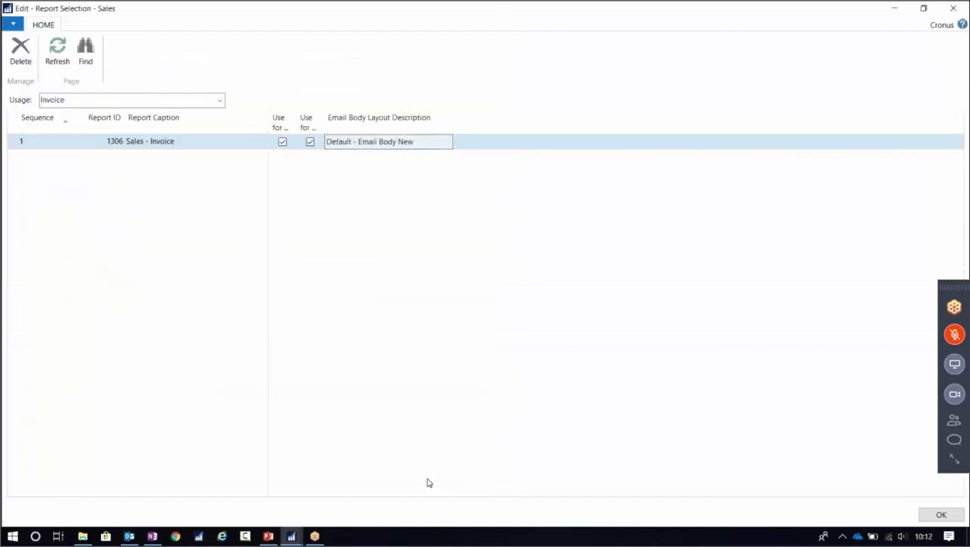
Check the renamed layout in the custom layouts list and close Report Selections Sales.
{"action": "left_click", "coordinate": [398, 142]}
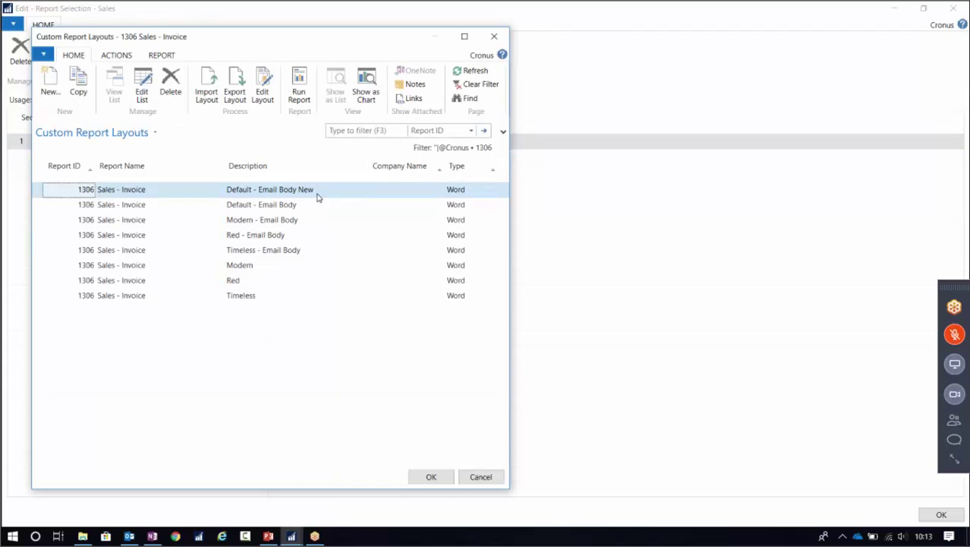
{"action": "left_click", "coordinate": [503, 40]}
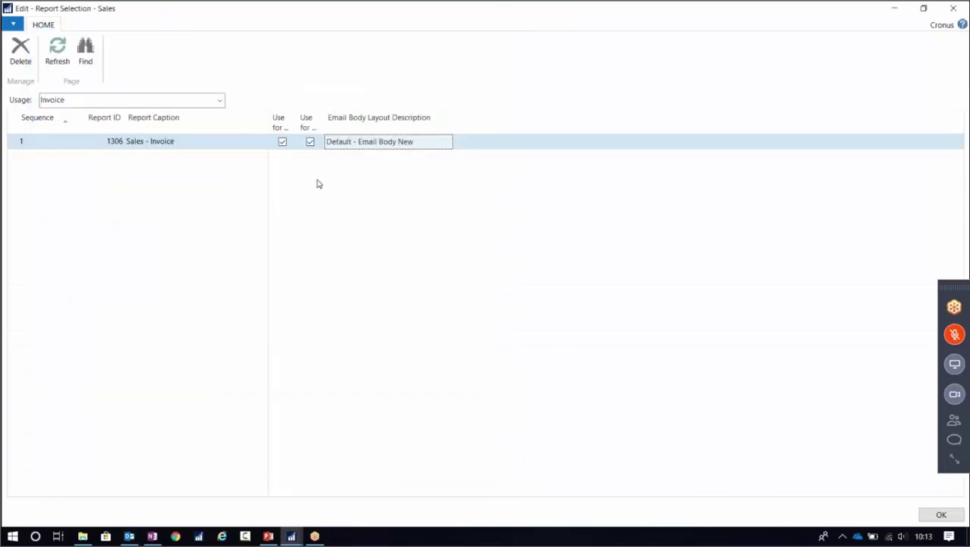
{"action": "left_click", "coordinate": [941, 515]}
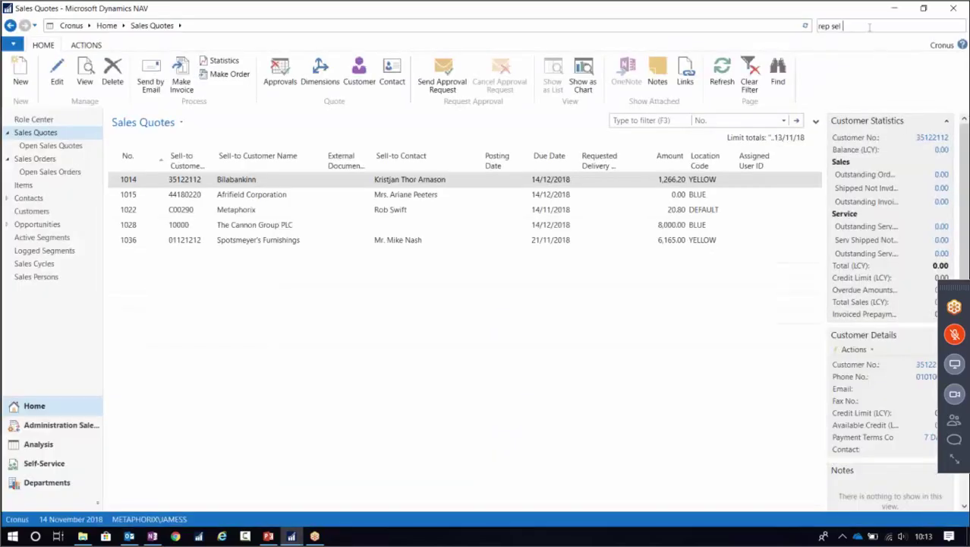
Find Posted Sales Invoices via 'pos sal inv' and start emailing invoice 103063 with body preview.
{"action": "type", "text": "pos sal inv"}
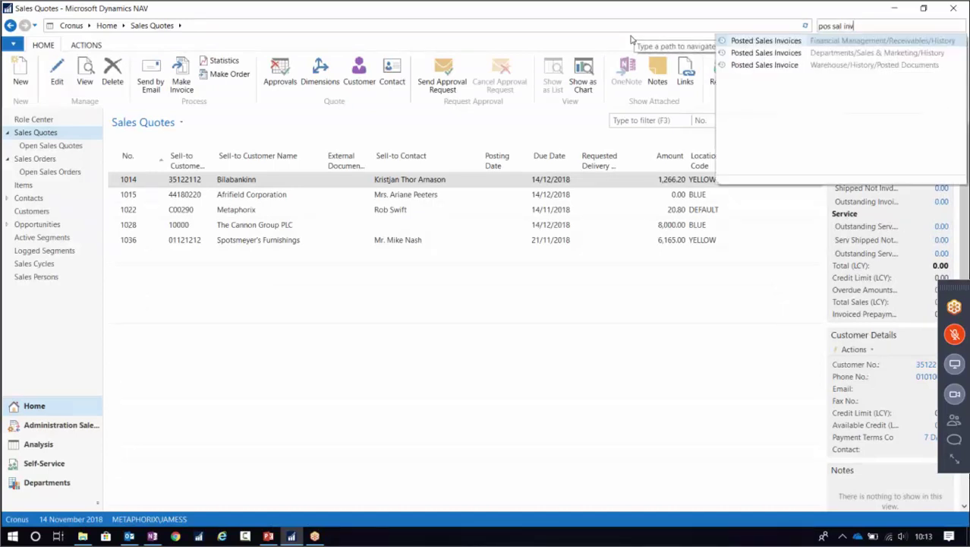
{"action": "left_click", "coordinate": [797, 43]}
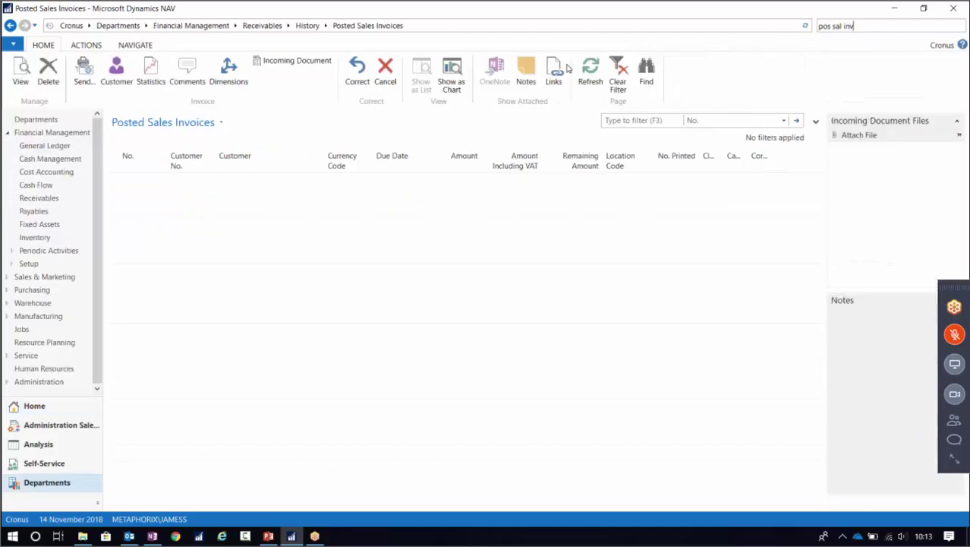
{"action": "left_click", "coordinate": [86, 45]}
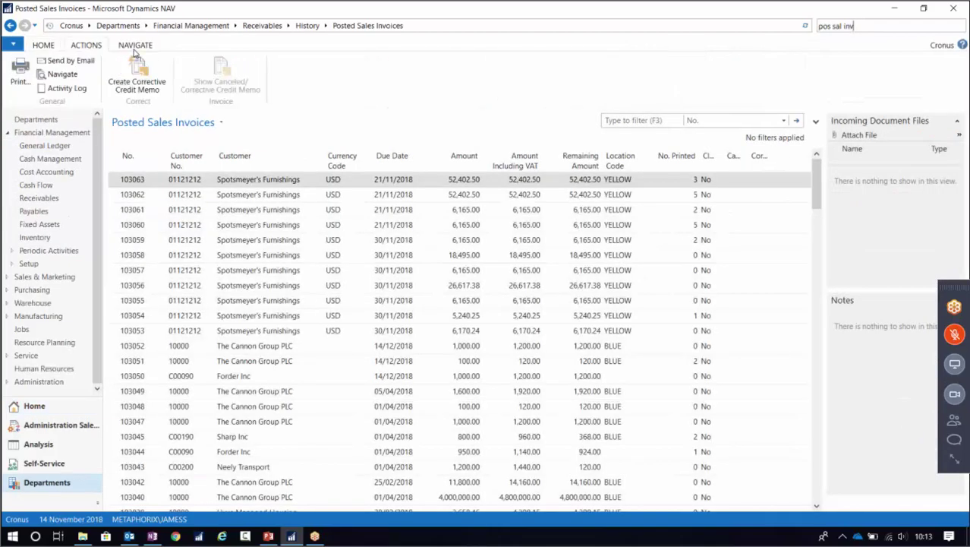
{"action": "left_click", "coordinate": [75, 62]}
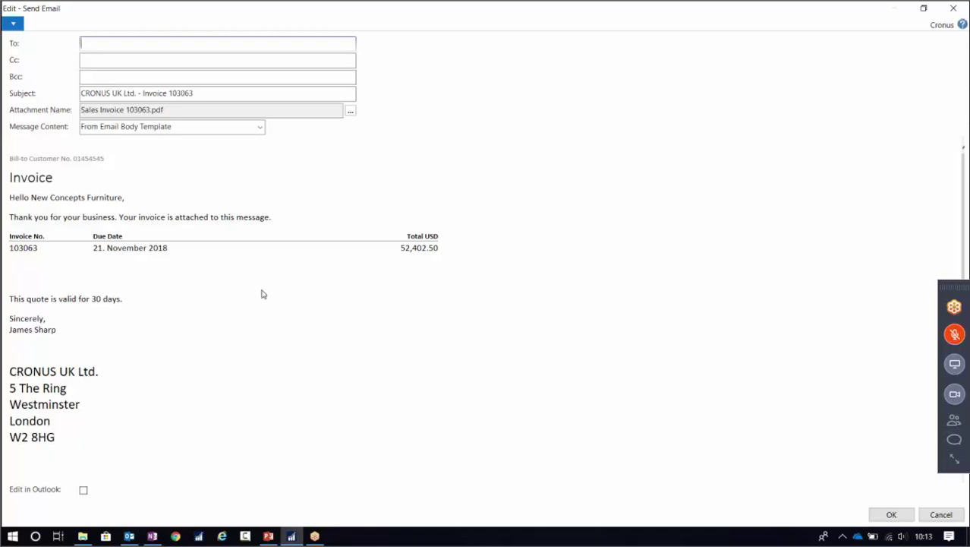
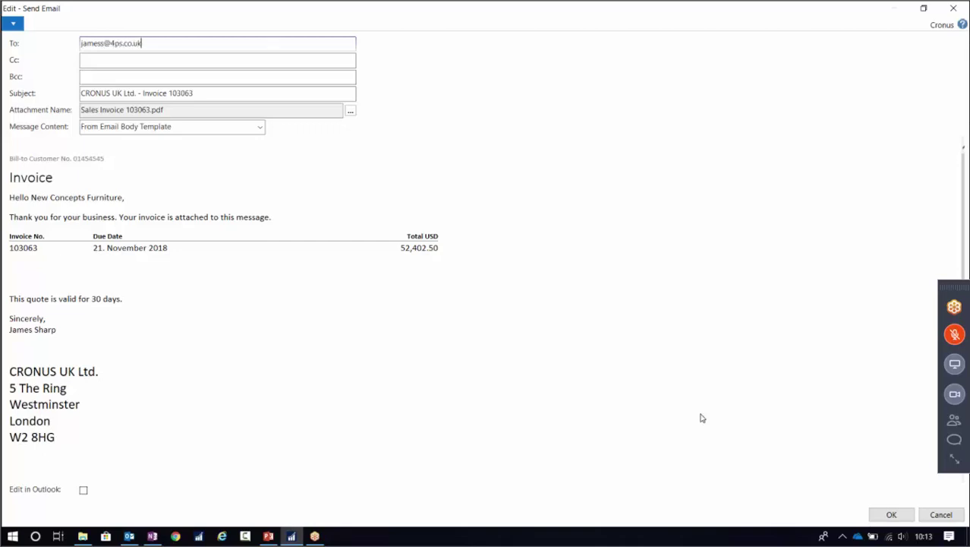
Enter the recipient's e-mail address in To and send the invoice 103063 email.
{"action": "left_click", "coordinate": [873, 516]}
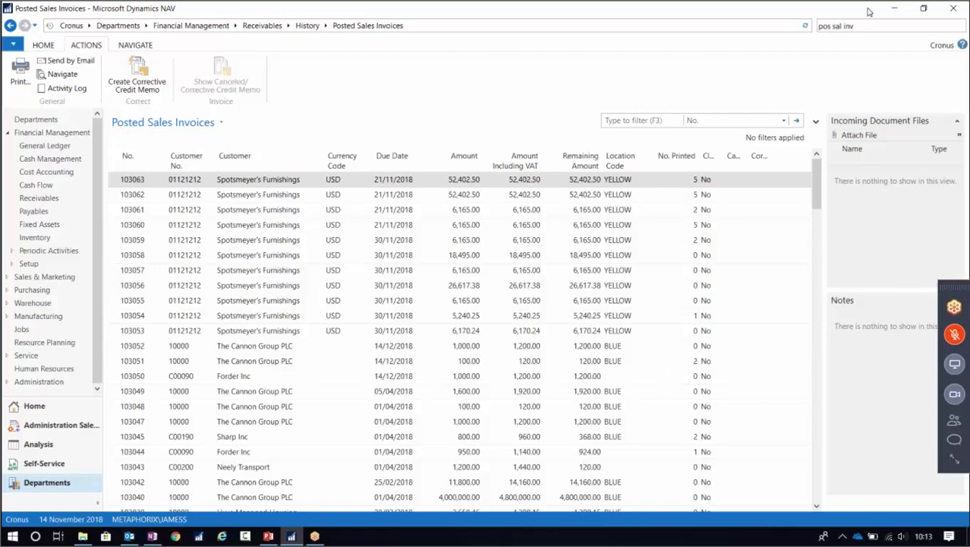
Minimise the open windows and open the newest Invoice 103063 email in Outlook.
{"action": "left_click", "coordinate": [892, 10]}
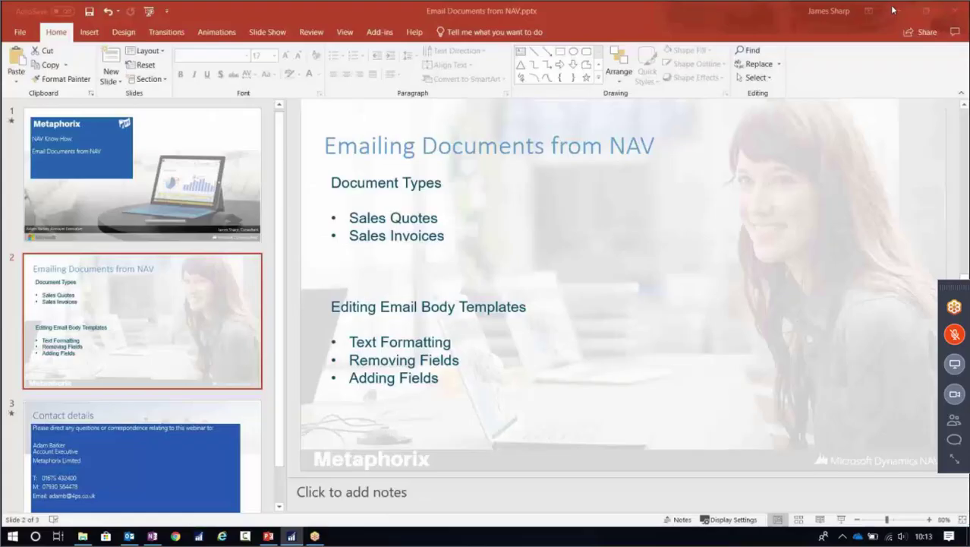
{"action": "left_click", "coordinate": [894, 9]}
{"action": "left_click", "coordinate": [889, 6]}
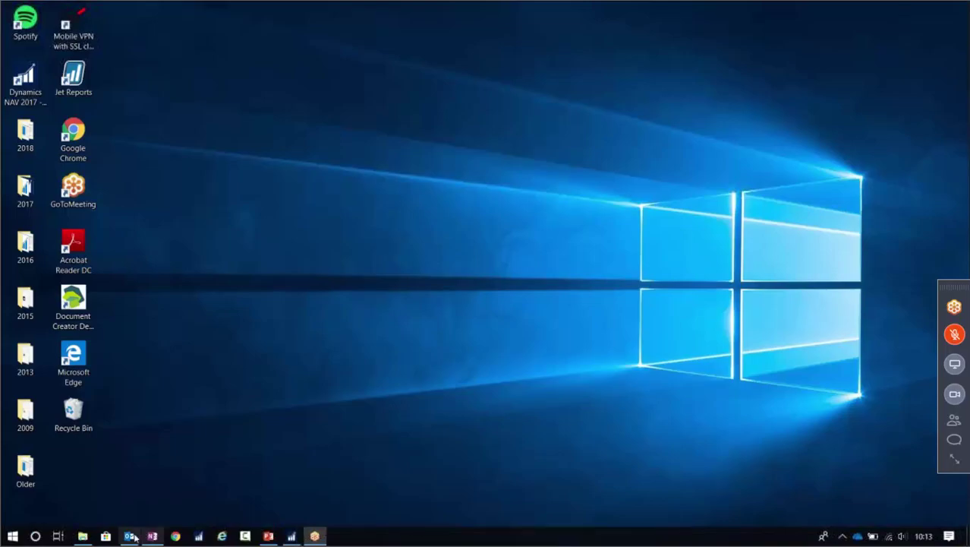
{"action": "left_click", "coordinate": [129, 535]}
{"action": "left_click", "coordinate": [271, 173]}
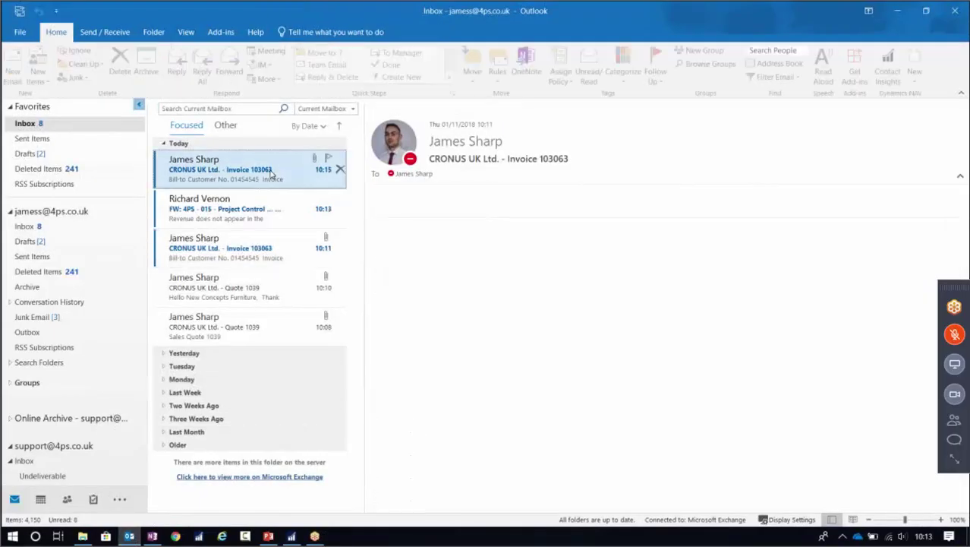
Review the email body's 30-day validity line and larger address block, then return to NAV.
{"action": "scroll", "coordinate": [551, 303], "scroll_direction": "down", "scroll_amount": 1}
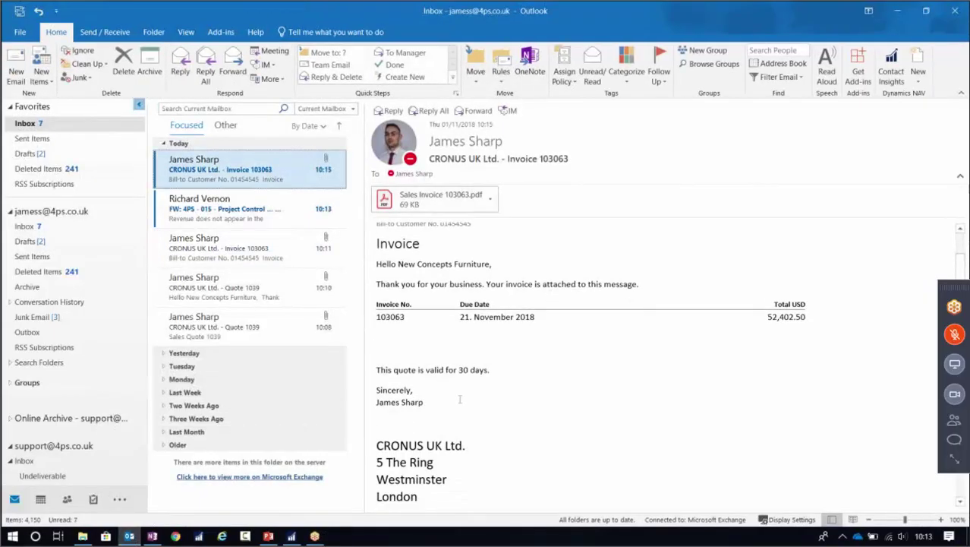
{"action": "left_click_drag", "start_coordinate": [500, 373], "coordinate": [375, 376]}
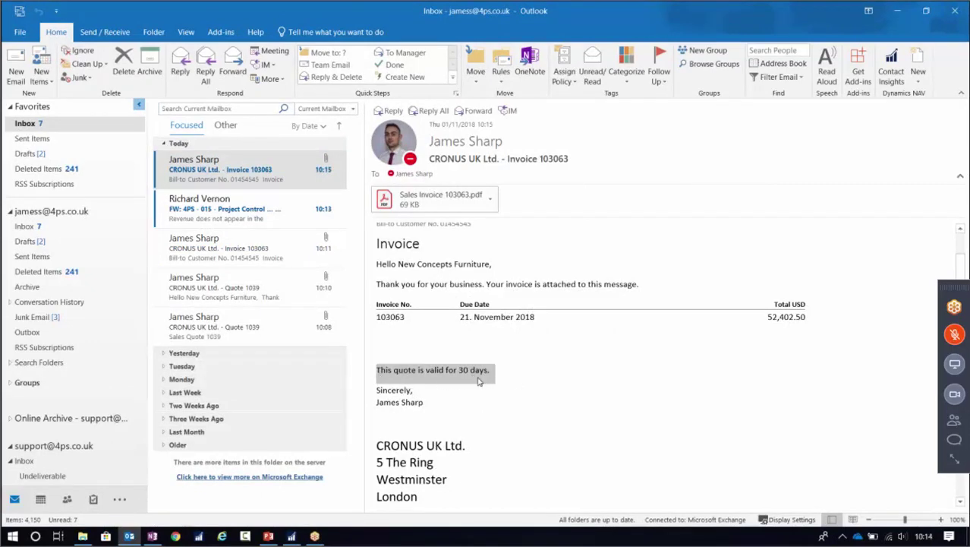
{"action": "scroll", "coordinate": [480, 383], "scroll_direction": "down", "scroll_amount": 1}
{"action": "scroll", "coordinate": [480, 383], "scroll_direction": "down", "scroll_amount": 2}
{"action": "left_click_drag", "start_coordinate": [432, 456], "coordinate": [378, 384]}
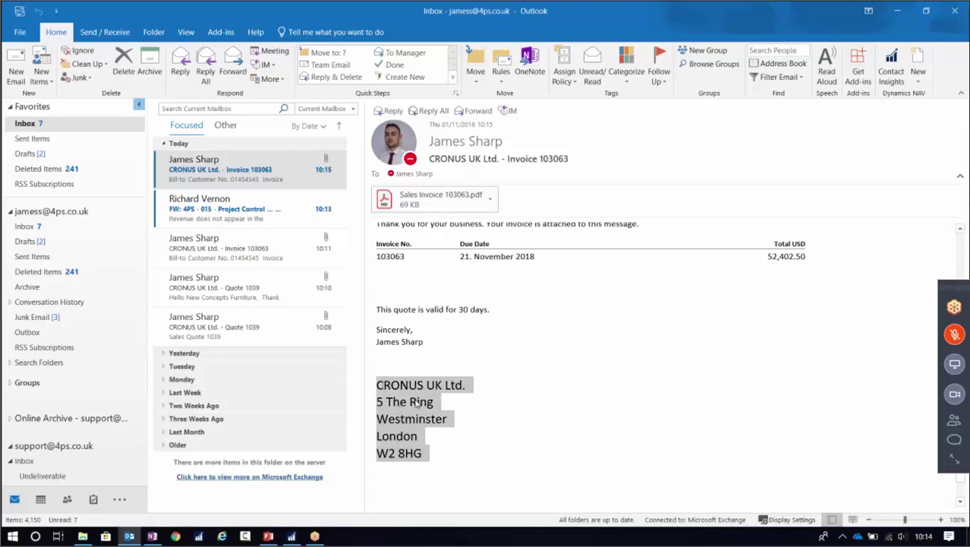
{"action": "left_click", "coordinate": [508, 438]}
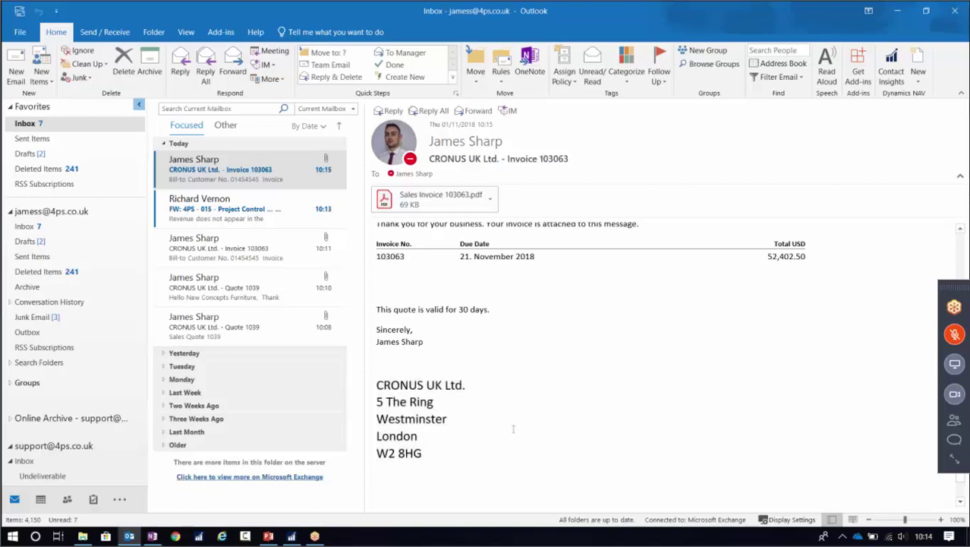
{"action": "scroll", "coordinate": [498, 427], "scroll_direction": "up", "scroll_amount": 3}
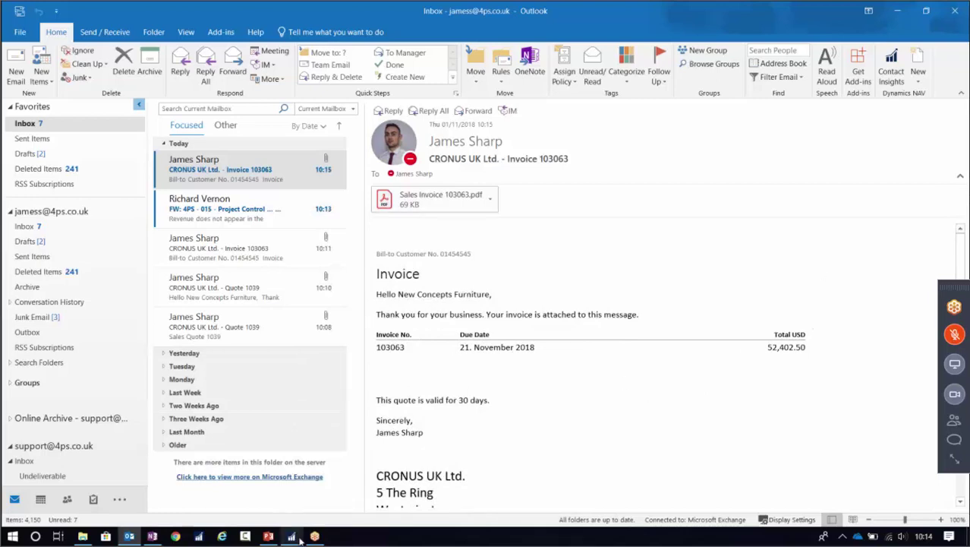
{"action": "left_click", "coordinate": [293, 536]}
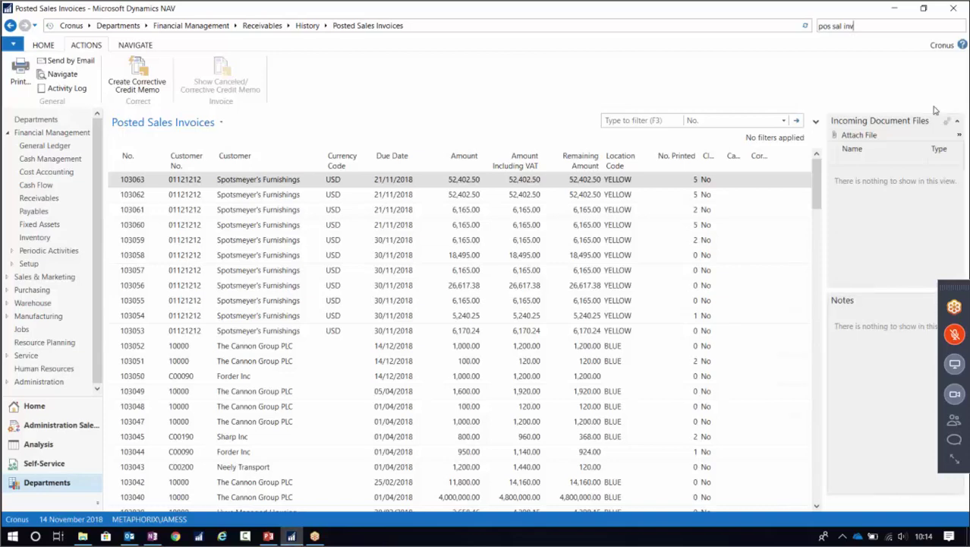
Via Report Selection - Sales, open report 1306's Default - Email Body New layout in Word.
{"action": "key", "text": "BackSpace"}
{"action": "key", "text": "BackSpace"}
{"action": "key", "text": "BackSpace"}
{"action": "key", "text": "BackSpace"}
{"action": "key", "text": "BackSpace"}
{"action": "key", "text": "BackSpace"}
{"action": "key", "text": "BackSpace"}
{"action": "key", "text": "BackSpace"}
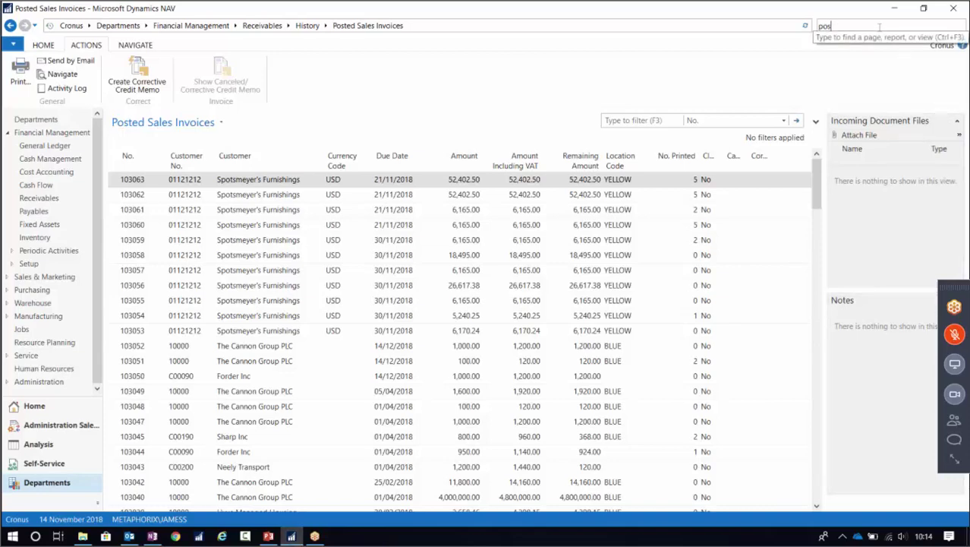
{"action": "type", "text": "rep se"}
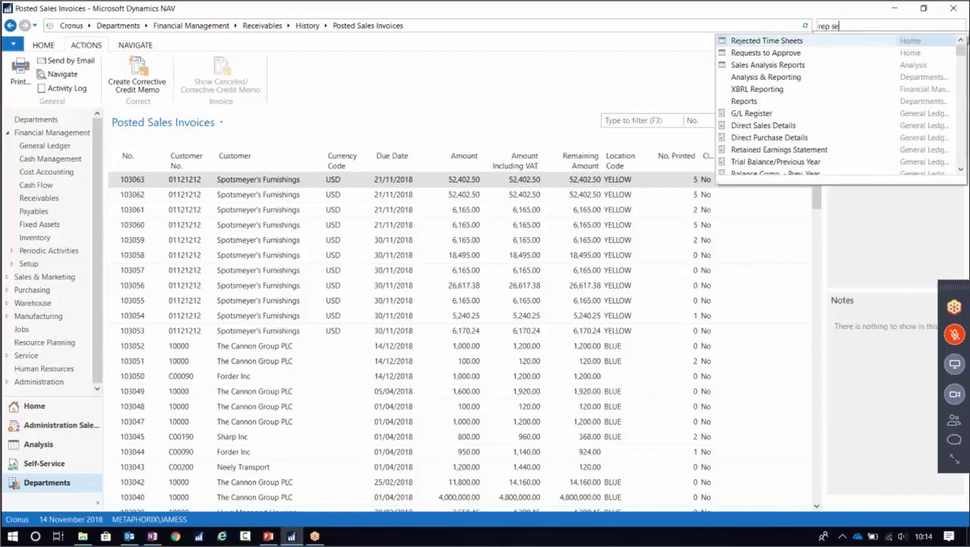
{"action": "type", "text": "l sa"}
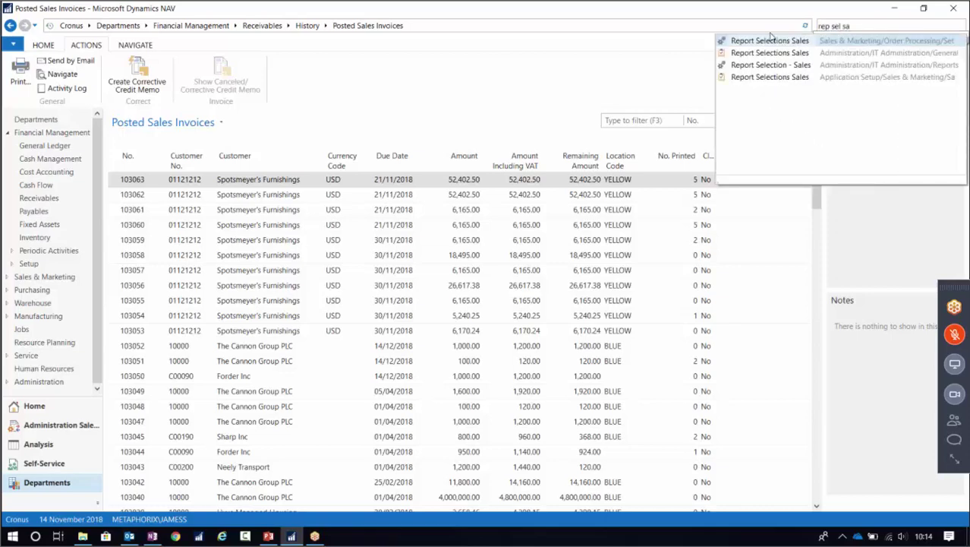
{"action": "left_click", "coordinate": [746, 39]}
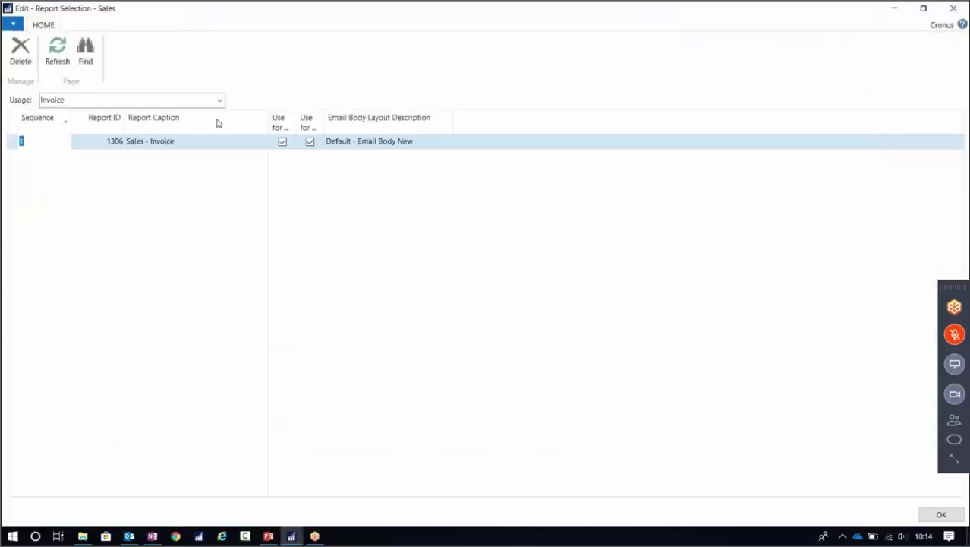
{"action": "left_click", "coordinate": [373, 142]}
{"action": "left_click", "coordinate": [373, 145]}
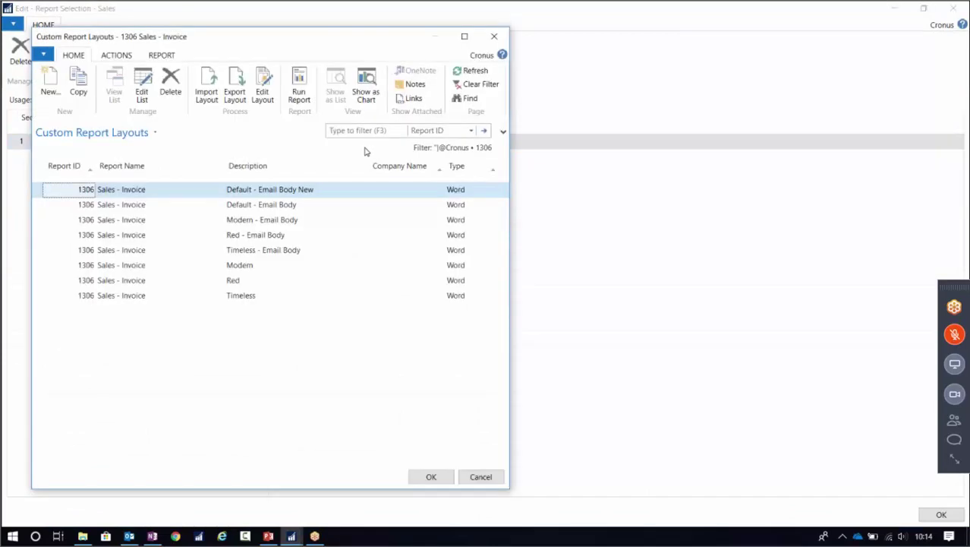
{"action": "left_click", "coordinate": [263, 92]}
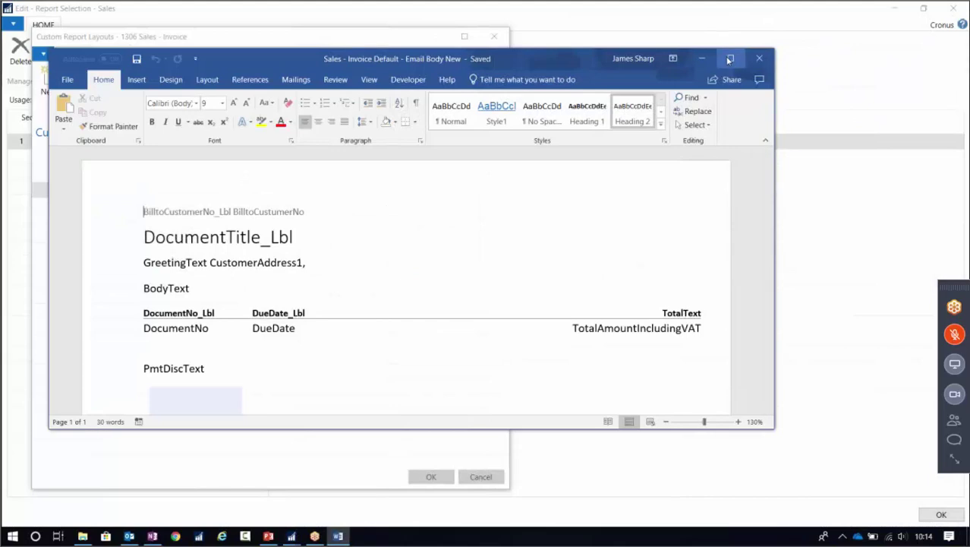
Maximize Word, show the Developer tab, and confirm Developer is checked in Customize the Ribbon.
{"action": "left_click", "coordinate": [730, 58]}
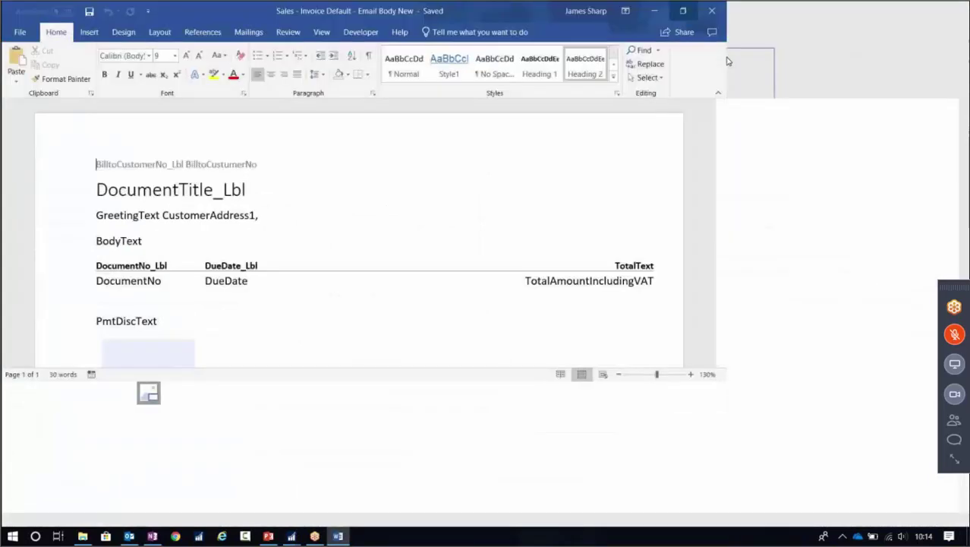
{"action": "left_click", "coordinate": [356, 33]}
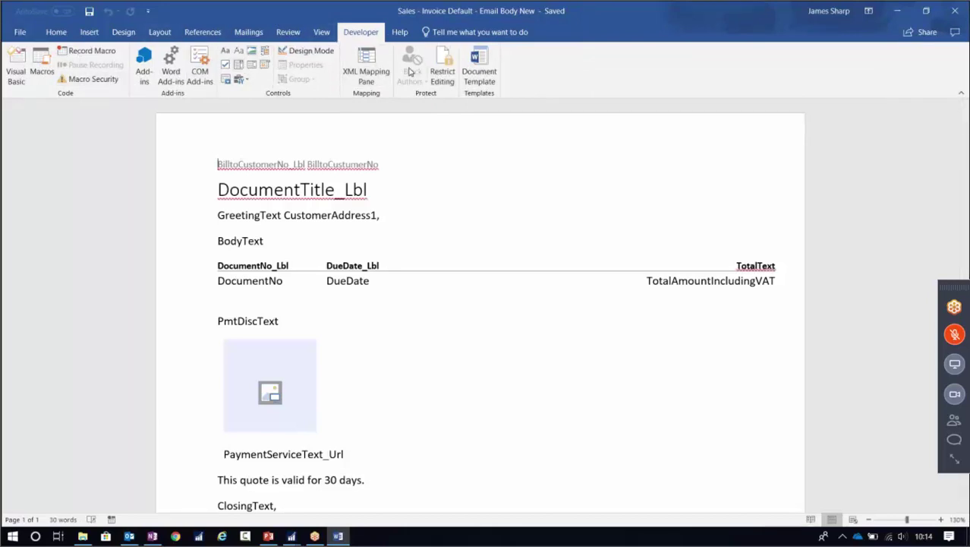
{"action": "right_click", "coordinate": [556, 69]}
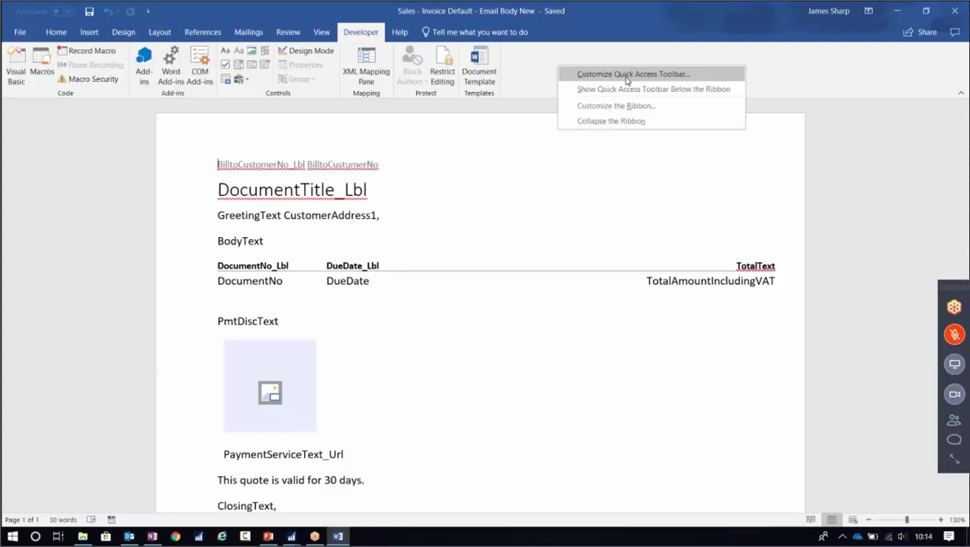
{"action": "left_click", "coordinate": [608, 107]}
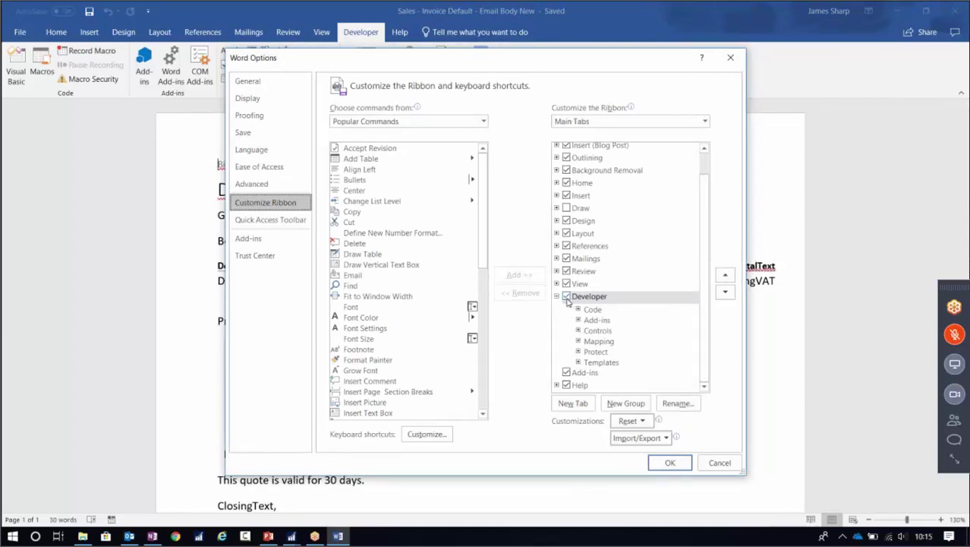
{"action": "left_click", "coordinate": [730, 57]}
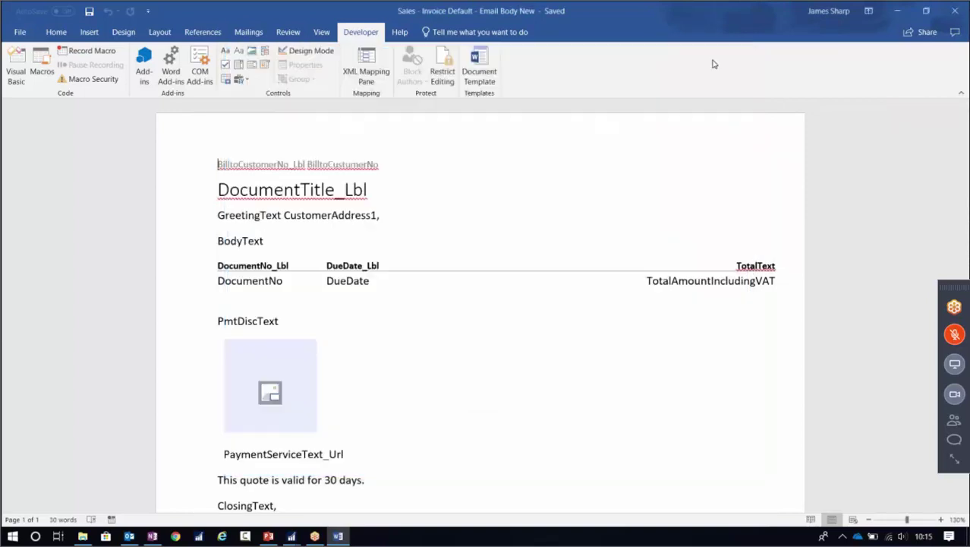
{"action": "right_click", "coordinate": [550, 83]}
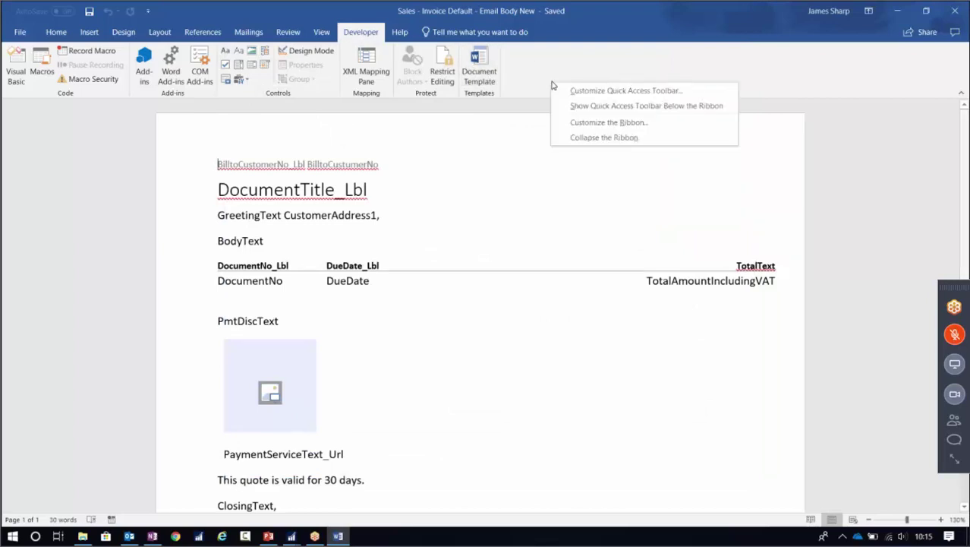
{"action": "left_click", "coordinate": [590, 124]}
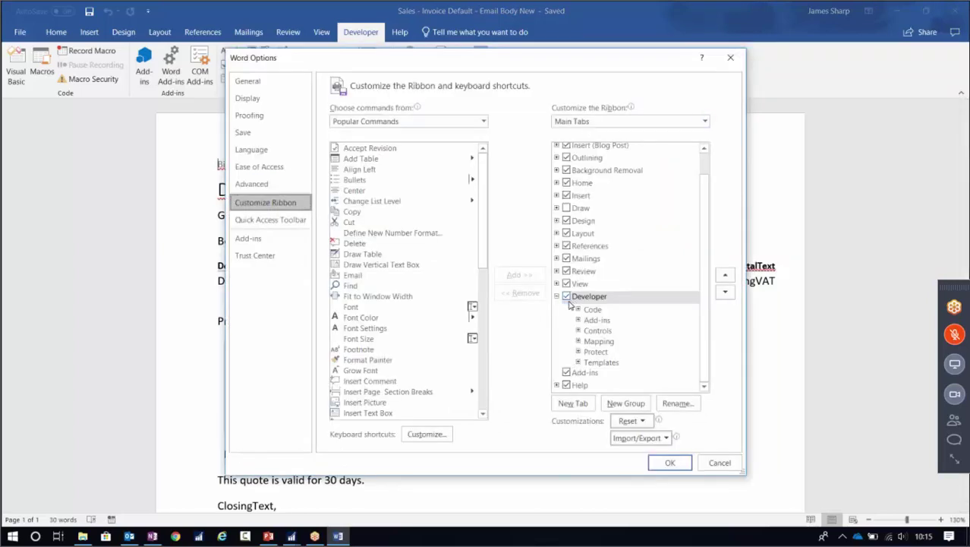
{"action": "left_click", "coordinate": [670, 463]}
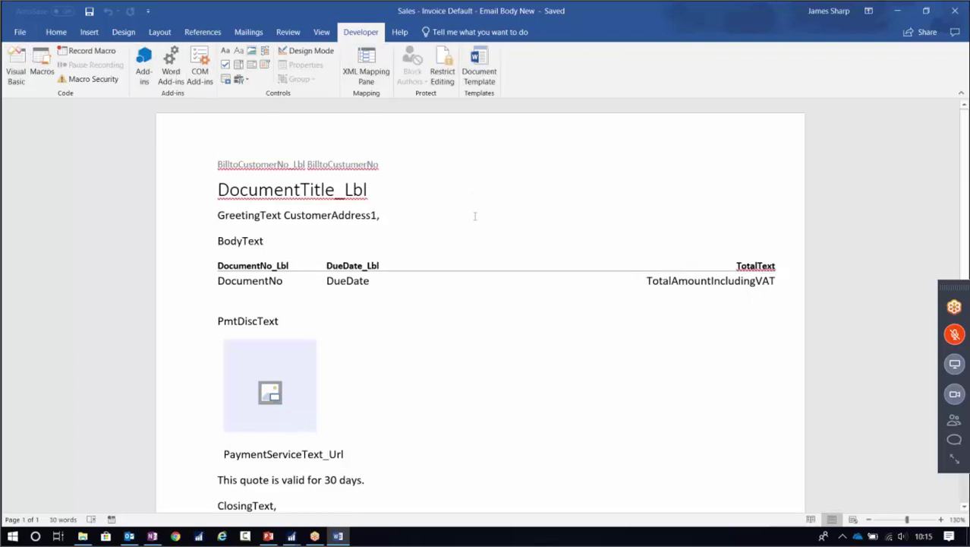
Open the XML Mapping Pane on the Standard_Sales_Invoice/1306 part, expand Header, and widen the pane.
{"action": "left_click", "coordinate": [368, 76]}
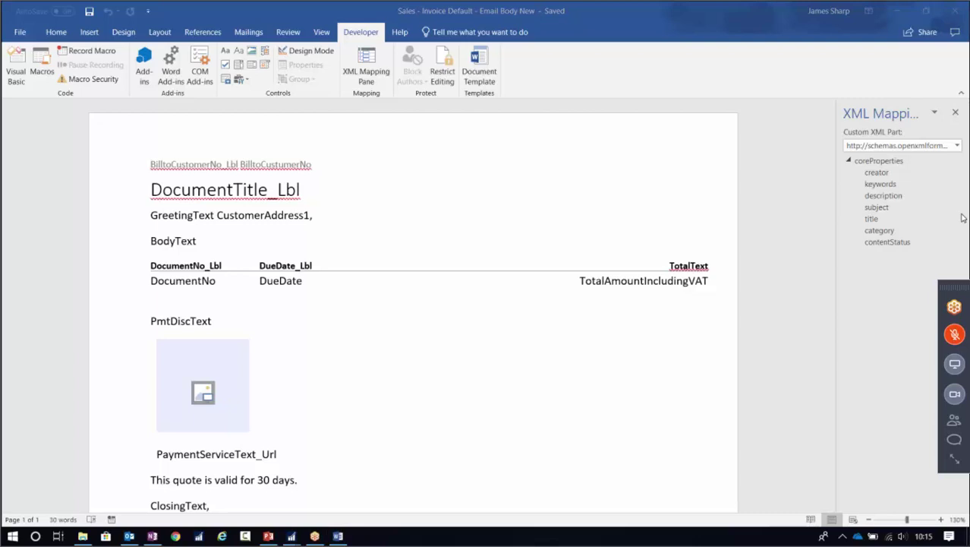
{"action": "left_click", "coordinate": [955, 148]}
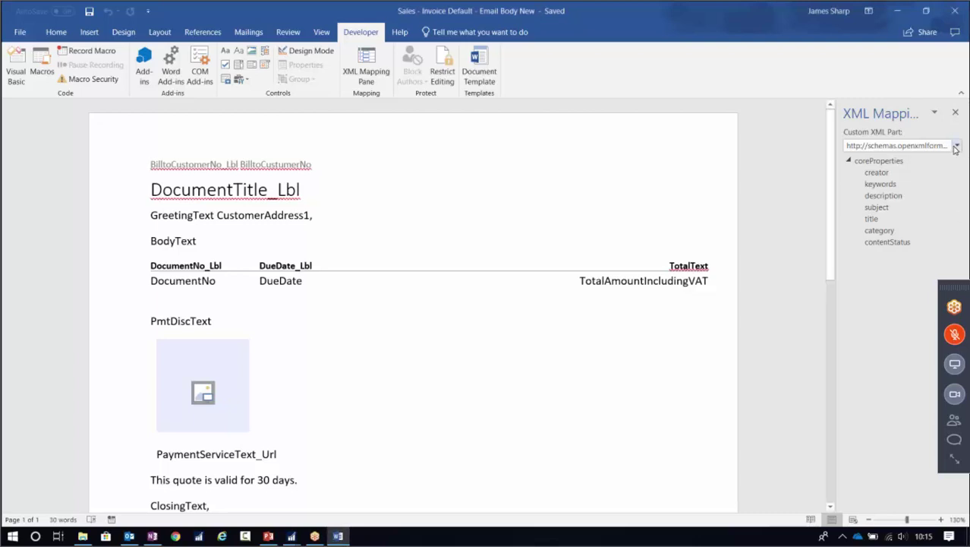
{"action": "left_click", "coordinate": [956, 147]}
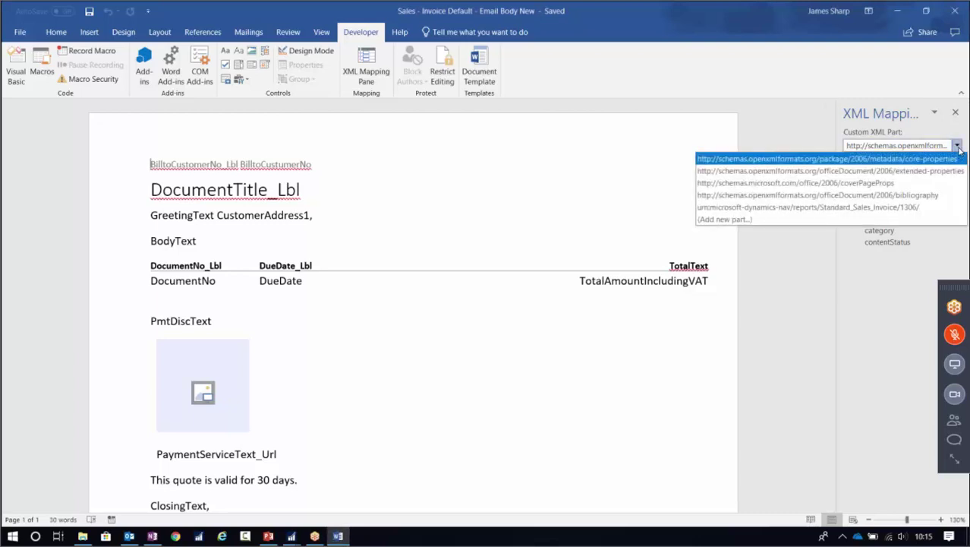
{"action": "left_click", "coordinate": [771, 208]}
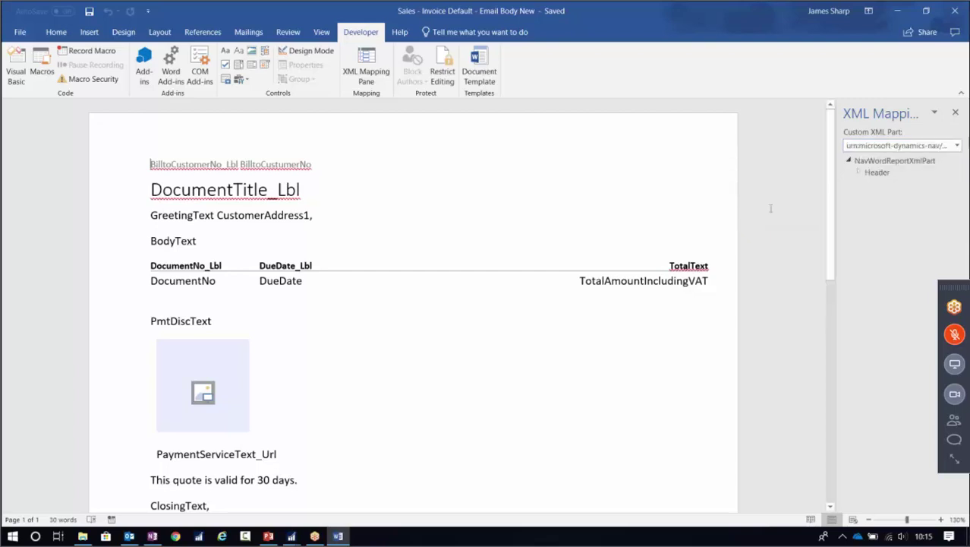
{"action": "left_click", "coordinate": [857, 174]}
{"action": "scroll", "coordinate": [873, 251], "scroll_direction": "down", "scroll_amount": 6}
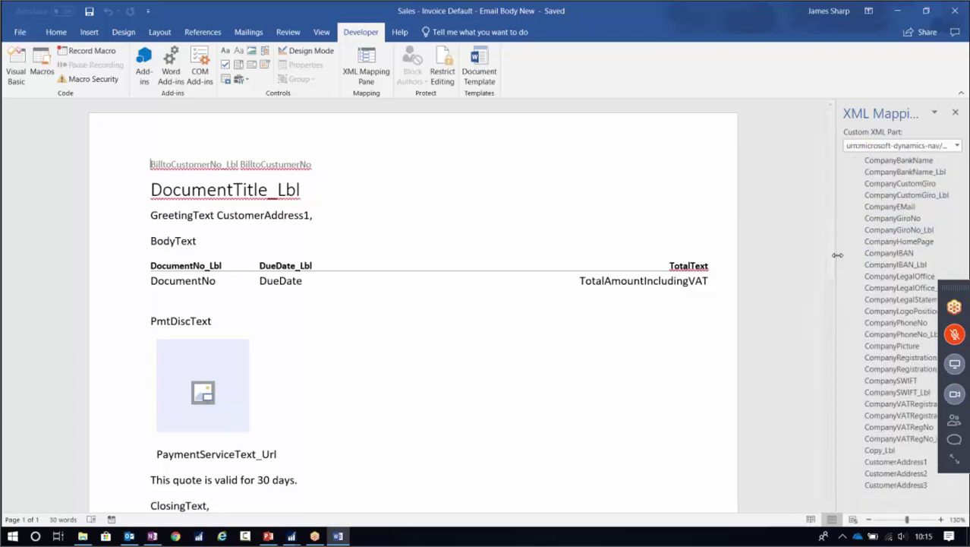
{"action": "left_click_drag", "start_coordinate": [820, 251], "coordinate": [699, 250]}
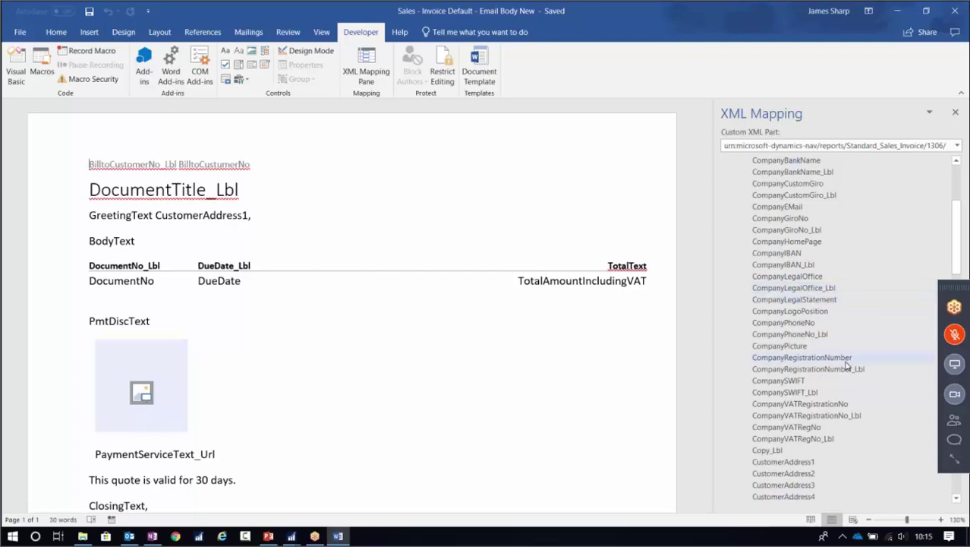
Scroll the Header fields to locate and select DocumentDate_Lbl and DocumentDate.
{"action": "scroll", "coordinate": [848, 367], "scroll_direction": "down", "scroll_amount": 10}
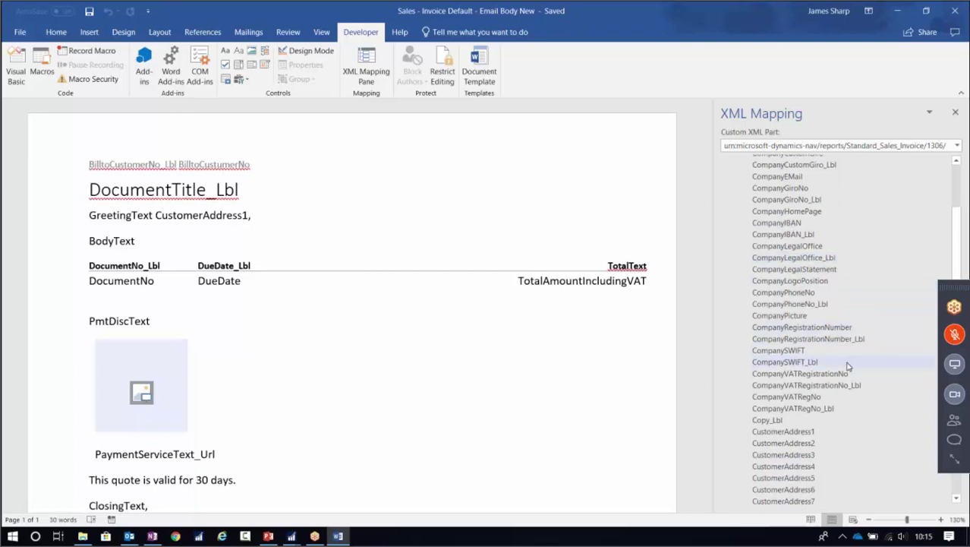
{"action": "scroll", "coordinate": [848, 367], "scroll_direction": "down", "scroll_amount": 9}
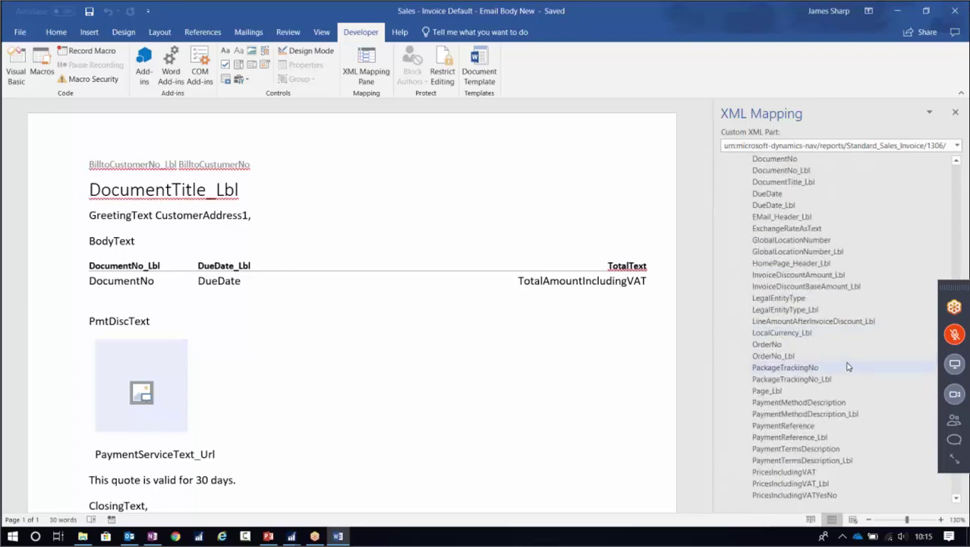
{"action": "scroll", "coordinate": [847, 369], "scroll_direction": "down", "scroll_amount": 5}
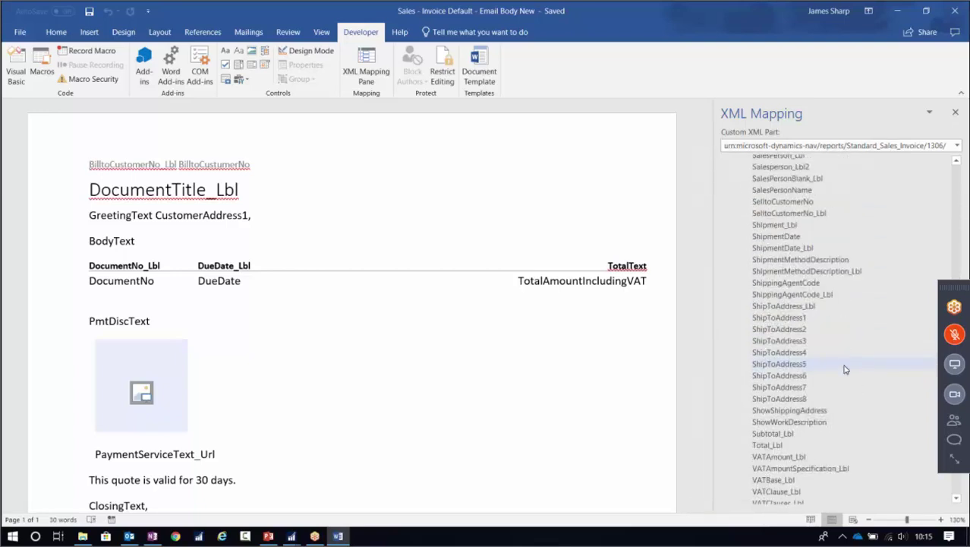
{"action": "scroll", "coordinate": [847, 369], "scroll_direction": "up", "scroll_amount": 7}
{"action": "left_click_drag", "start_coordinate": [845, 369], "coordinate": [746, 320]}
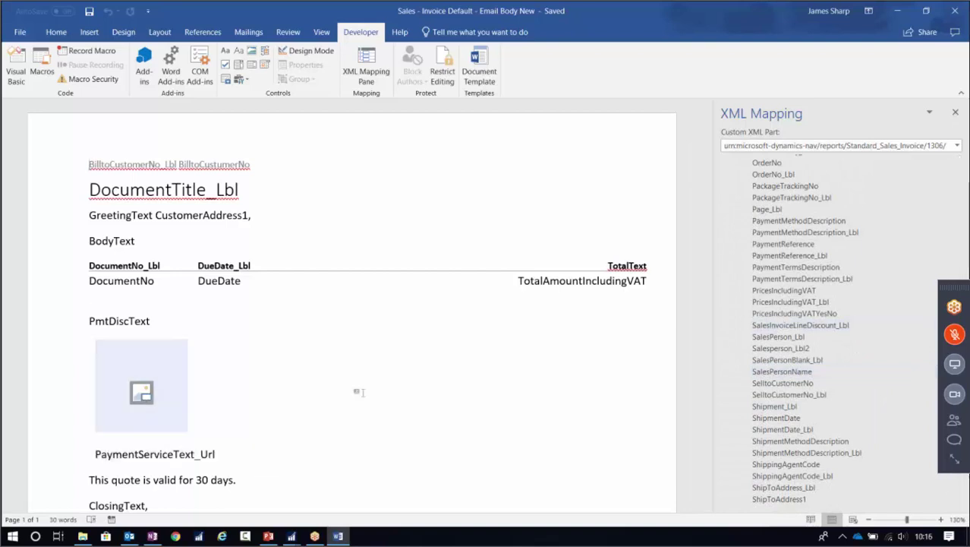
{"action": "scroll", "coordinate": [773, 302], "scroll_direction": "up", "scroll_amount": 10}
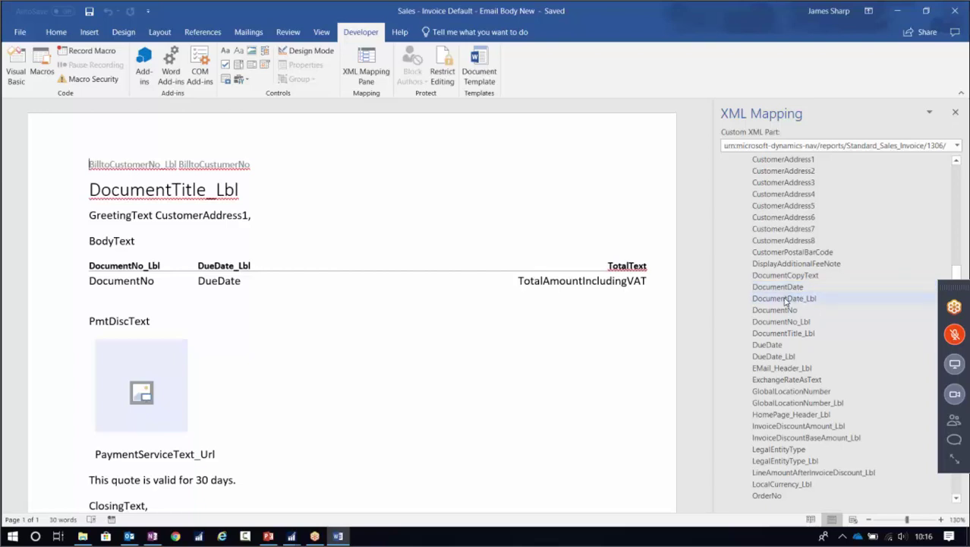
{"action": "left_click", "coordinate": [786, 299]}
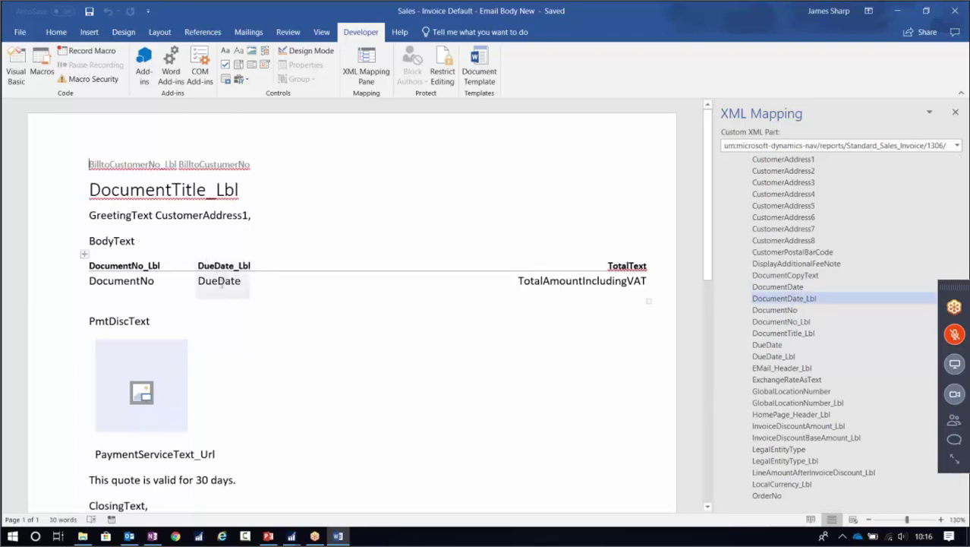
{"action": "scroll", "coordinate": [824, 396], "scroll_direction": "up", "scroll_amount": 3}
{"action": "left_click", "coordinate": [817, 388]}
{"action": "scroll", "coordinate": [823, 328], "scroll_direction": "up", "scroll_amount": 2}
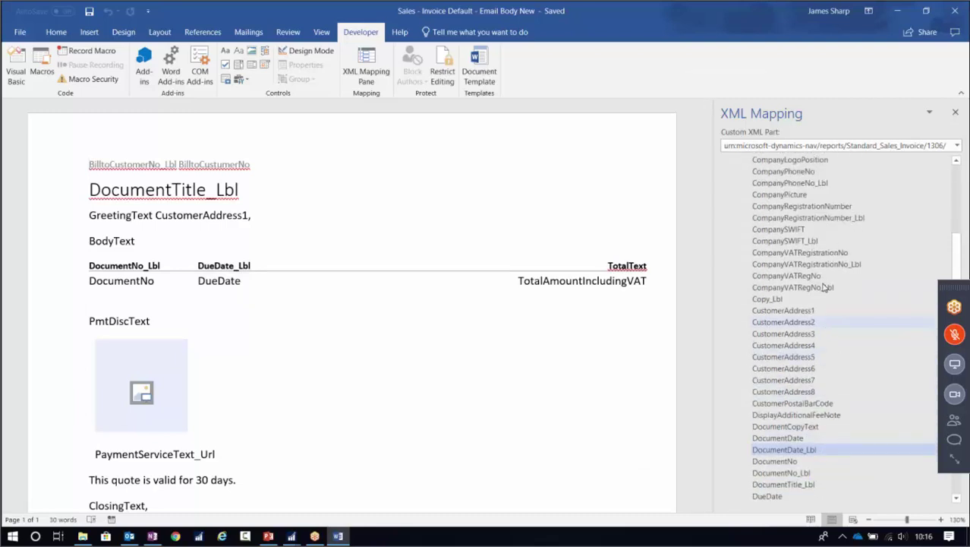
{"action": "scroll", "coordinate": [797, 228], "scroll_direction": "up", "scroll_amount": 3}
{"action": "scroll", "coordinate": [809, 248], "scroll_direction": "up", "scroll_amount": 2}
{"action": "scroll", "coordinate": [806, 251], "scroll_direction": "down", "scroll_amount": 3}
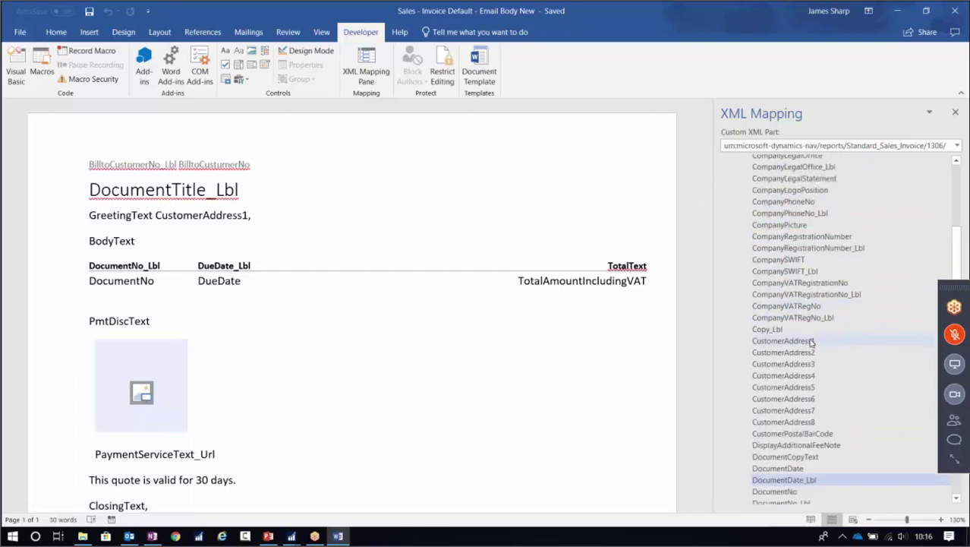
{"action": "scroll", "coordinate": [811, 343], "scroll_direction": "down", "scroll_amount": 2}
Insert DocumentDate as a plain text control, then delete the DocumentDate control from the top line.
{"action": "right_click", "coordinate": [786, 438]}
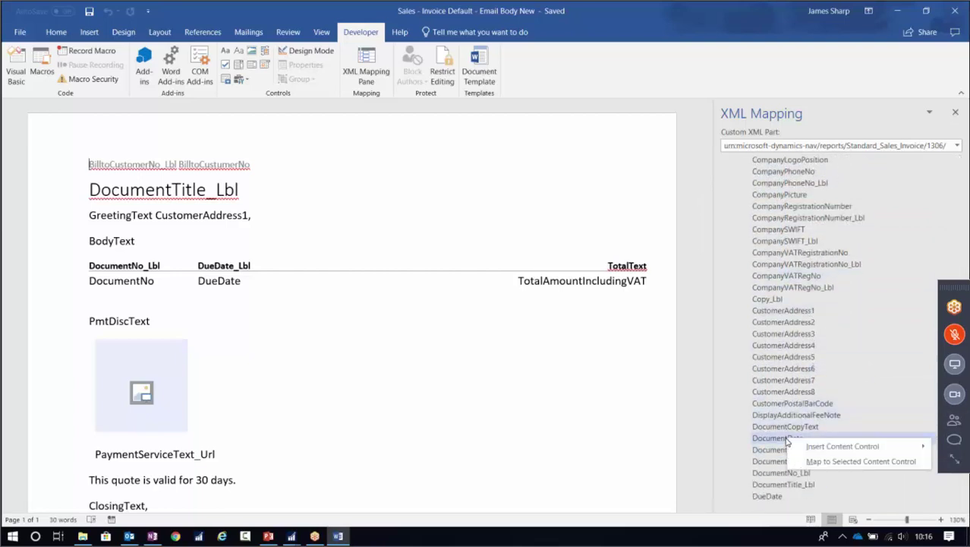
{"action": "mouse_move", "coordinate": [814, 448]}
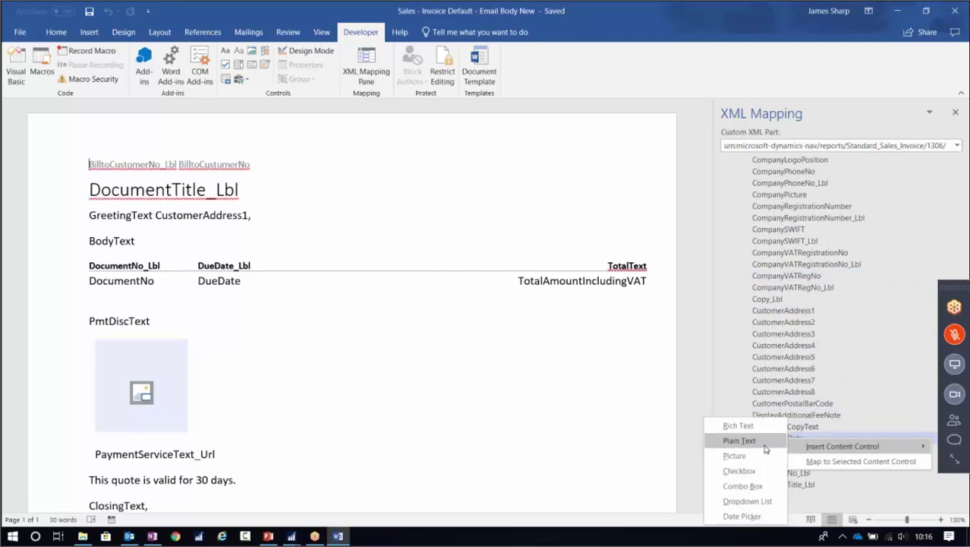
{"action": "left_click", "coordinate": [740, 440]}
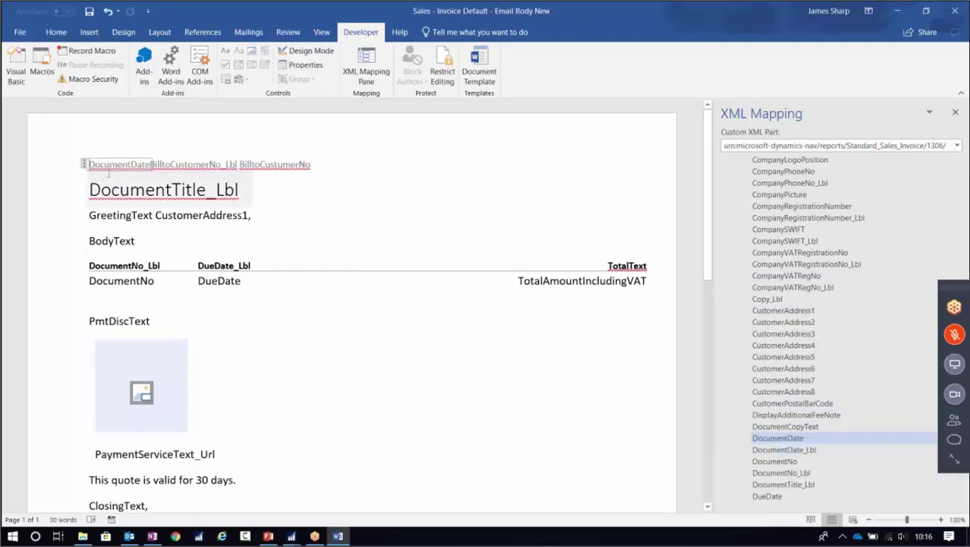
{"action": "left_click", "coordinate": [83, 164]}
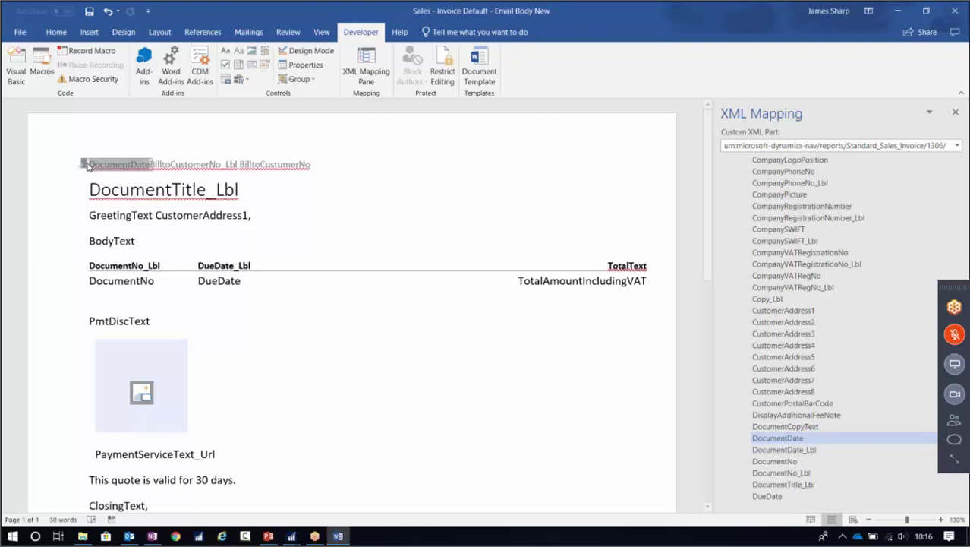
{"action": "key", "text": "Delete"}
Insert DocumentDate as plain text right after DocumentTitle_Lbl.
{"action": "left_click", "coordinate": [528, 189]}
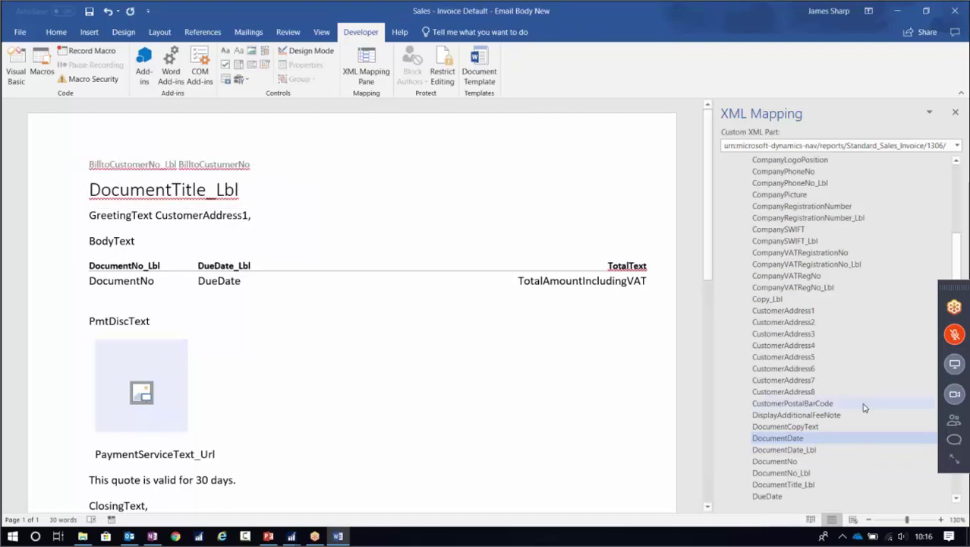
{"action": "right_click", "coordinate": [776, 438]}
{"action": "mouse_move", "coordinate": [801, 450]}
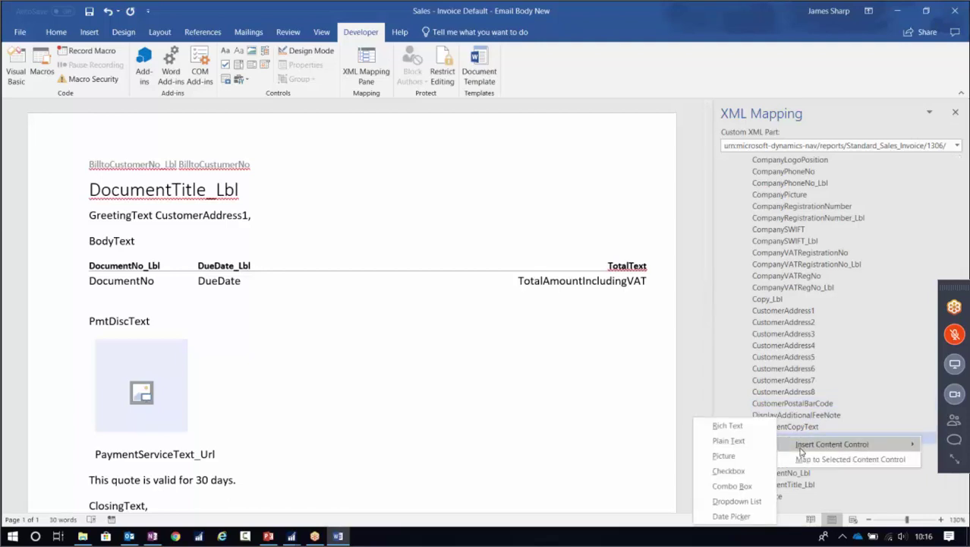
{"action": "left_click", "coordinate": [735, 441]}
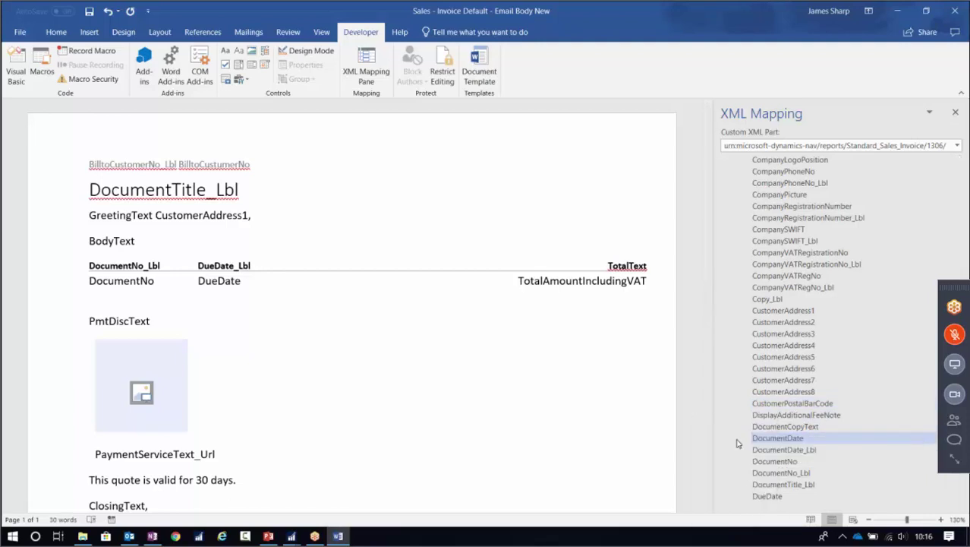
{"action": "left_click", "coordinate": [529, 220]}
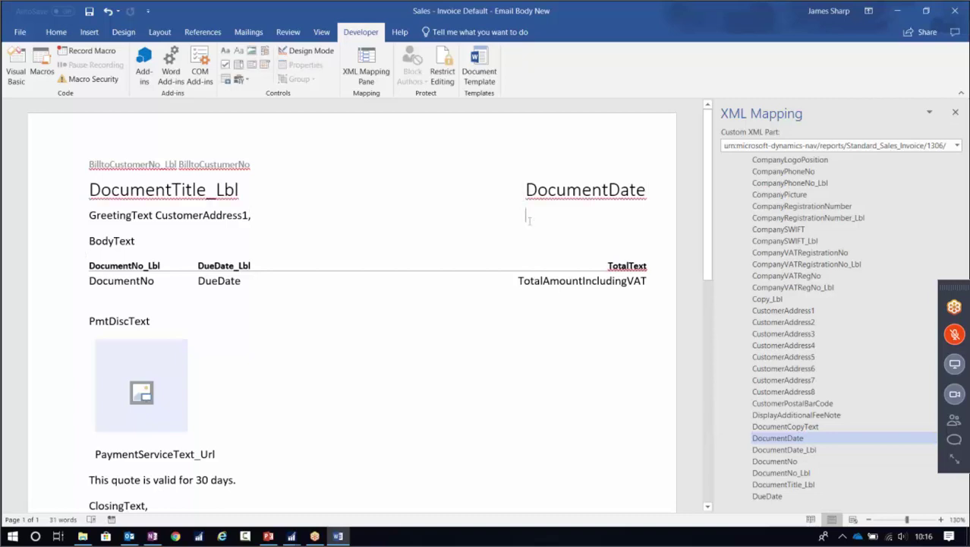
Insert DocumentDate as plain text under DocumentDate_Lbl, save the layout, and close Word.
{"action": "scroll", "coordinate": [529, 220], "scroll_direction": "down", "scroll_amount": 9}
{"action": "right_click", "coordinate": [762, 439]}
{"action": "mouse_move", "coordinate": [793, 445]}
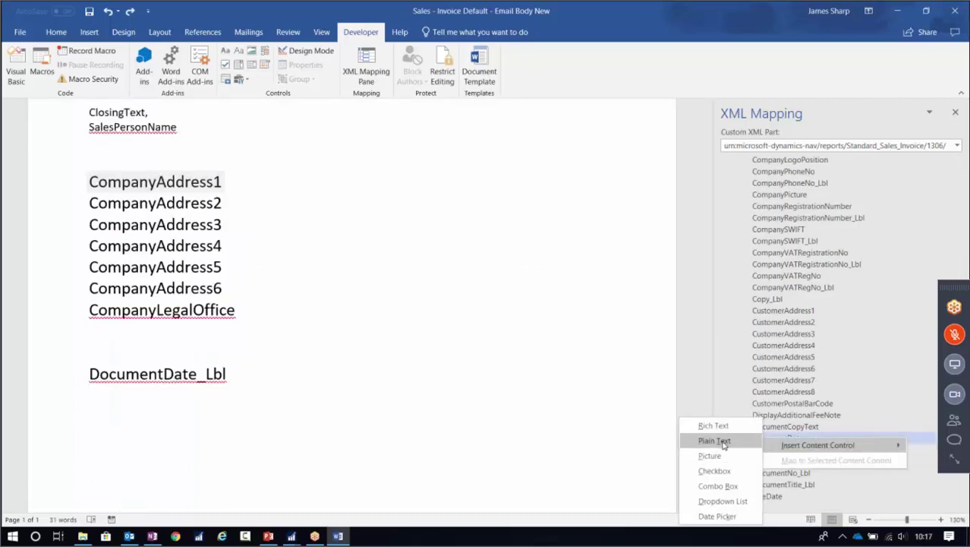
{"action": "left_click", "coordinate": [721, 441]}
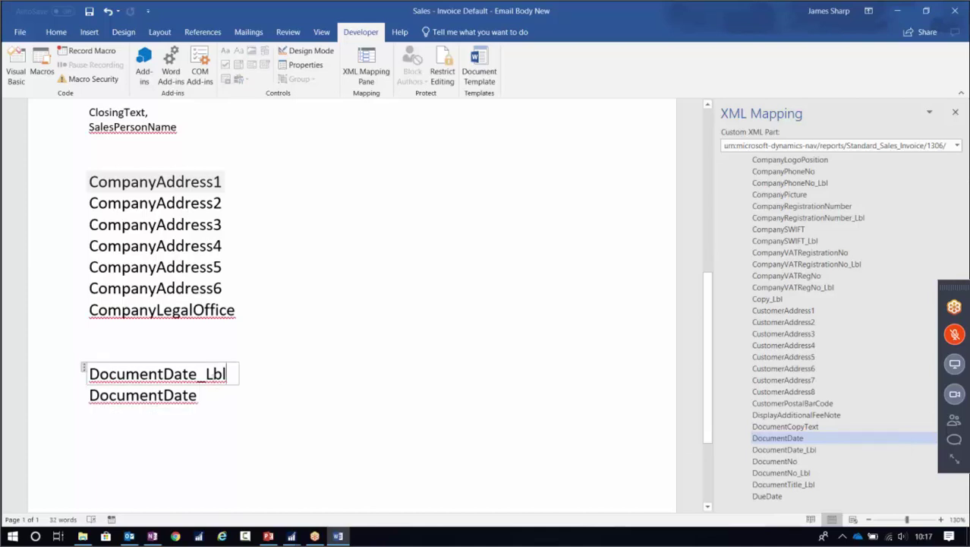
{"action": "left_click", "coordinate": [190, 401]}
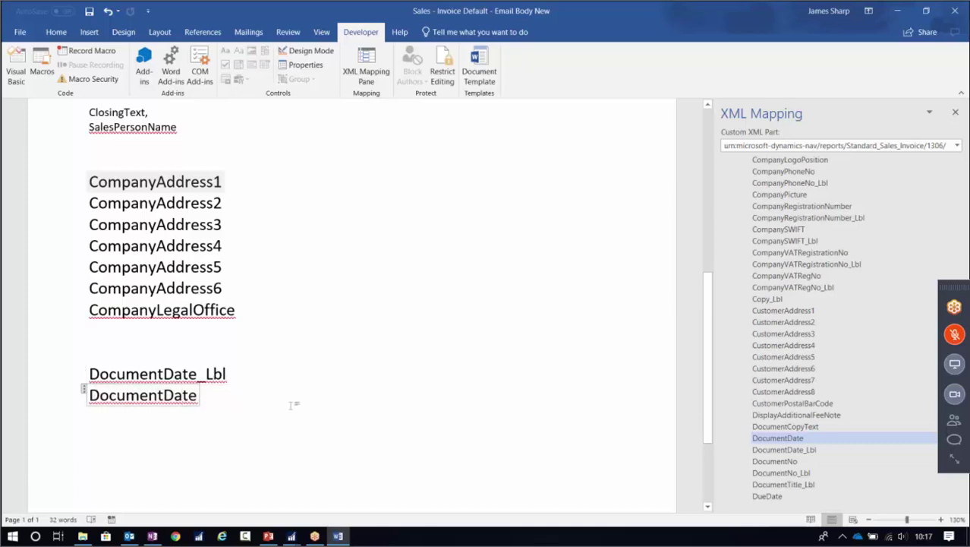
{"action": "left_click", "coordinate": [89, 12]}
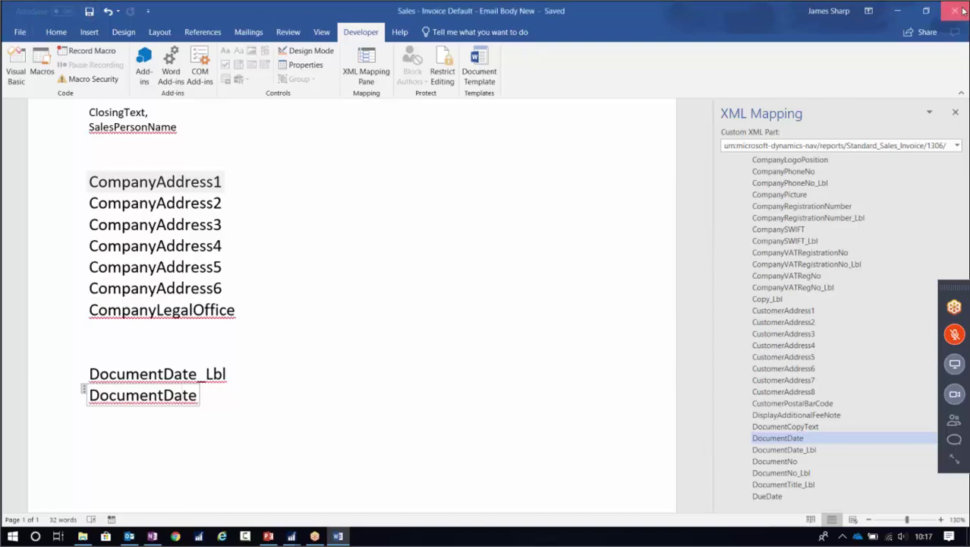
{"action": "left_click", "coordinate": [962, 10]}
Import the edited layout and close Custom Report Layouts and Report Selection - Sales.
{"action": "left_click", "coordinate": [302, 287]}
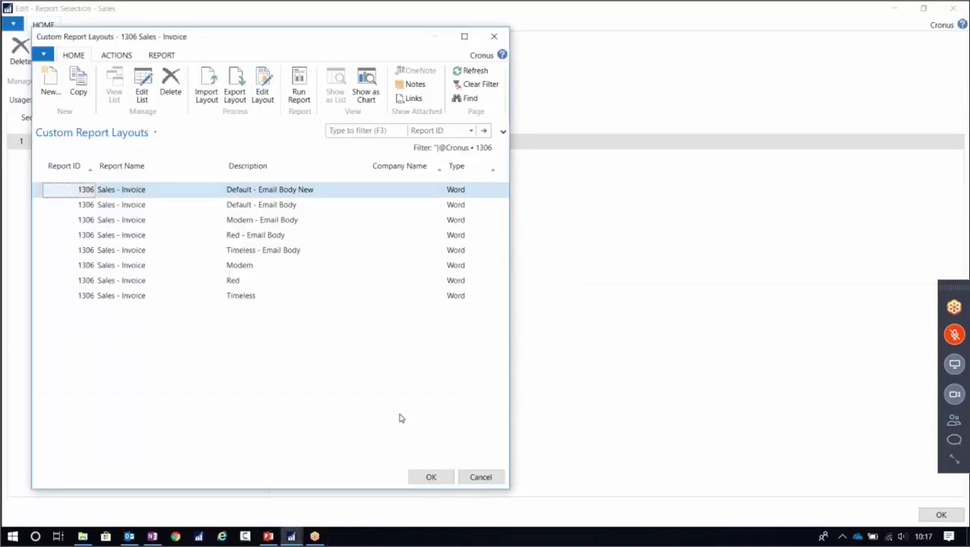
{"action": "left_click", "coordinate": [430, 477]}
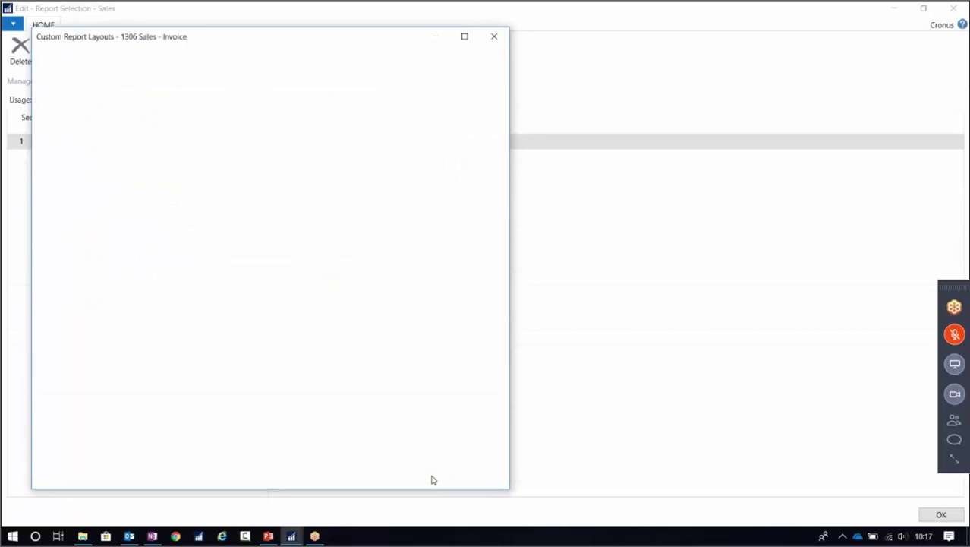
{"action": "left_click", "coordinate": [938, 515]}
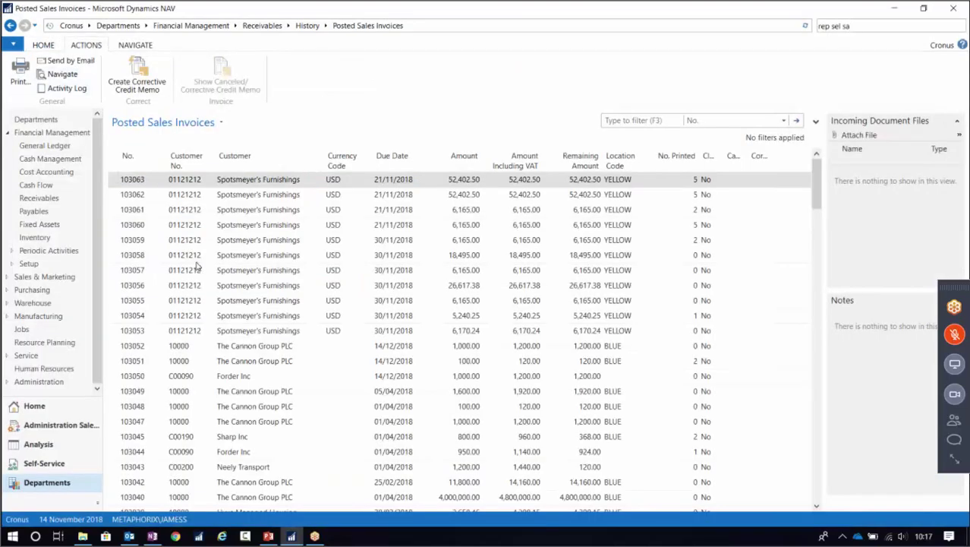
Print posted invoice 103063 to PDF and open the exported file.
{"action": "left_click", "coordinate": [19, 72]}
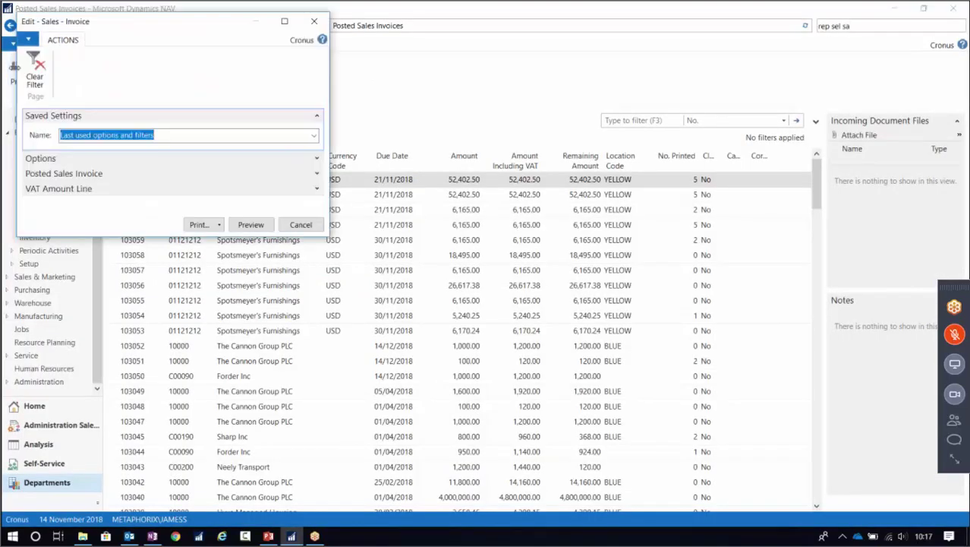
{"action": "left_click", "coordinate": [319, 10]}
{"action": "left_click", "coordinate": [20, 72]}
{"action": "left_click", "coordinate": [199, 224]}
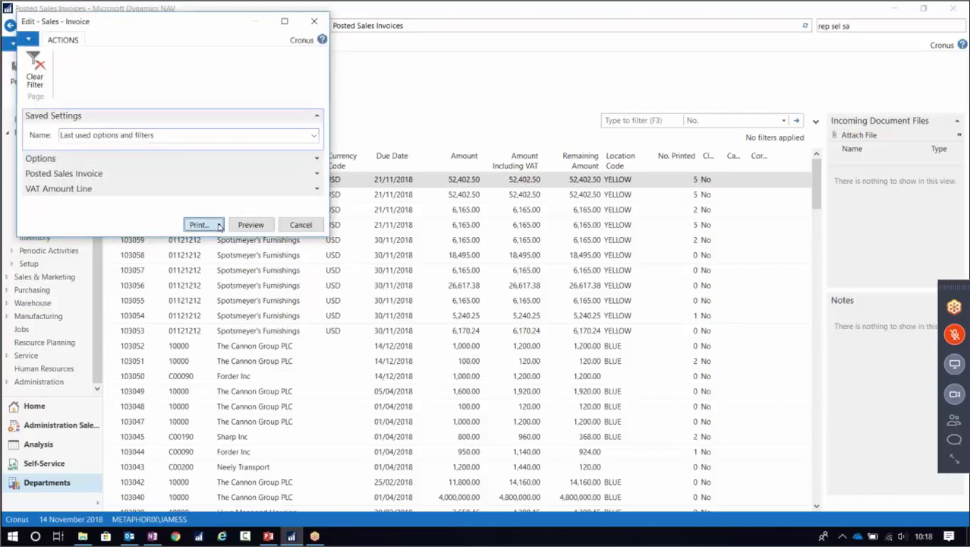
{"action": "left_click", "coordinate": [201, 246]}
{"action": "left_click", "coordinate": [491, 287]}
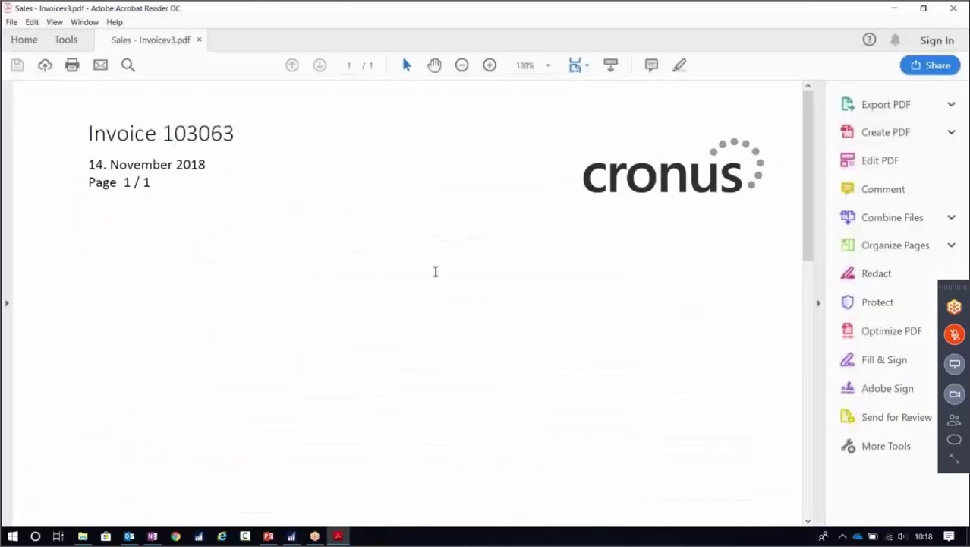
Start emailing invoice 103063, check the preview shows Document Date 14. November 2018, and send it.
{"action": "key", "text": "alt+Tab"}
{"action": "left_click", "coordinate": [70, 61]}
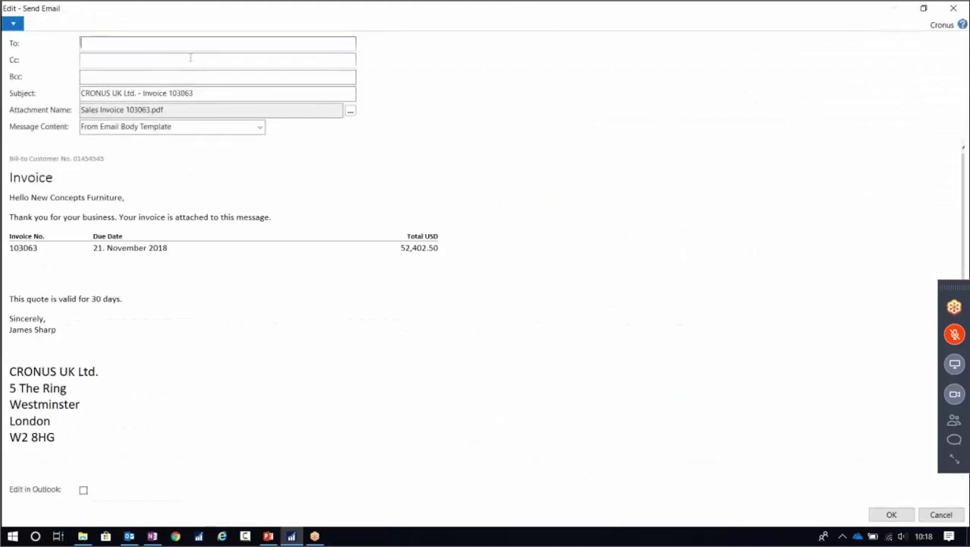
{"action": "scroll", "coordinate": [243, 207], "scroll_direction": "down", "scroll_amount": 1}
{"action": "scroll", "coordinate": [244, 220], "scroll_direction": "down", "scroll_amount": 3}
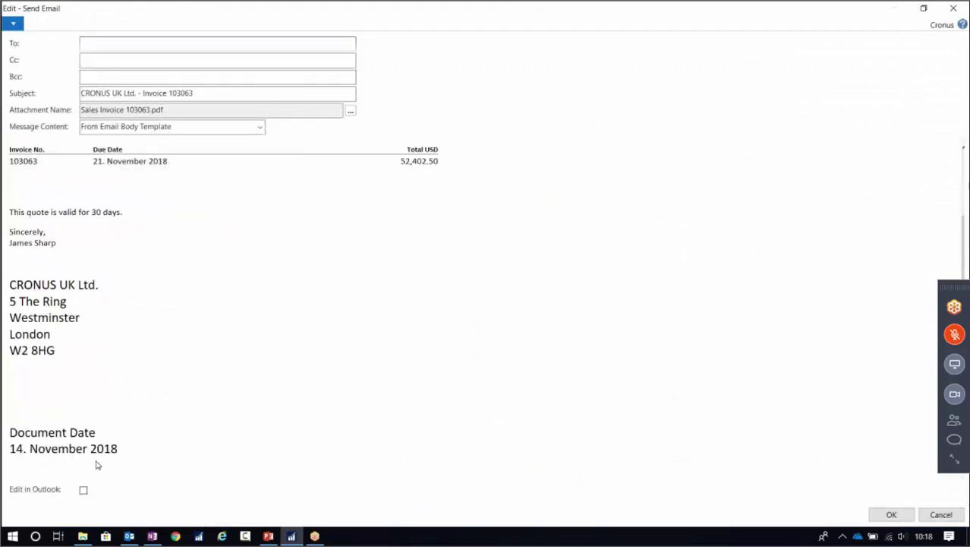
{"action": "scroll", "coordinate": [99, 462], "scroll_direction": "up", "scroll_amount": 3}
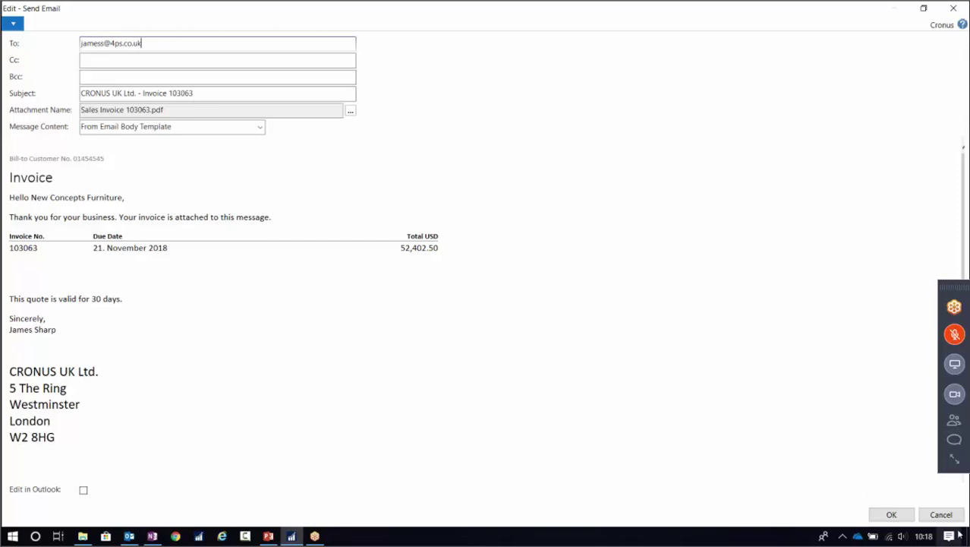
{"action": "left_click", "coordinate": [907, 515]}
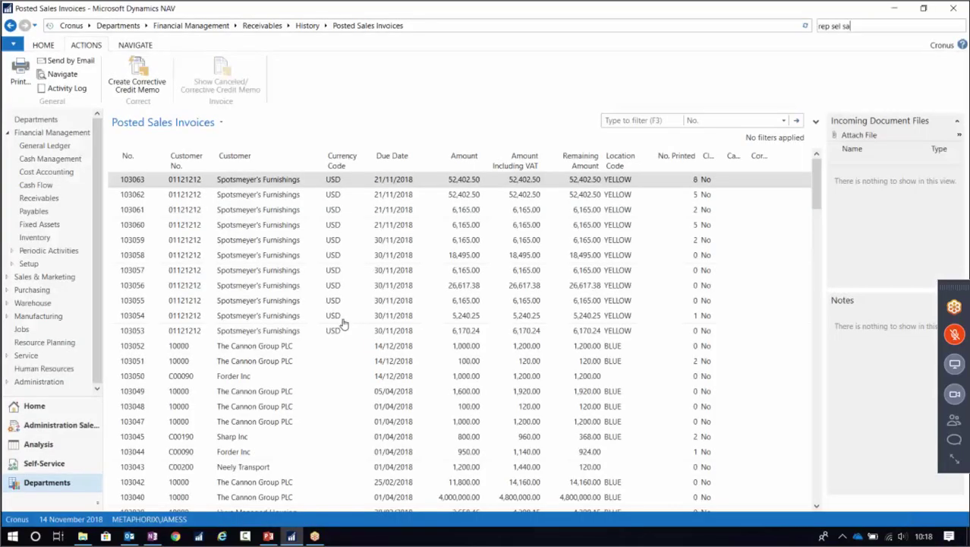
Open the newest Invoice 103063 email in Outlook and check its Document Date 14. November 2018 lines.
{"action": "left_click", "coordinate": [135, 536]}
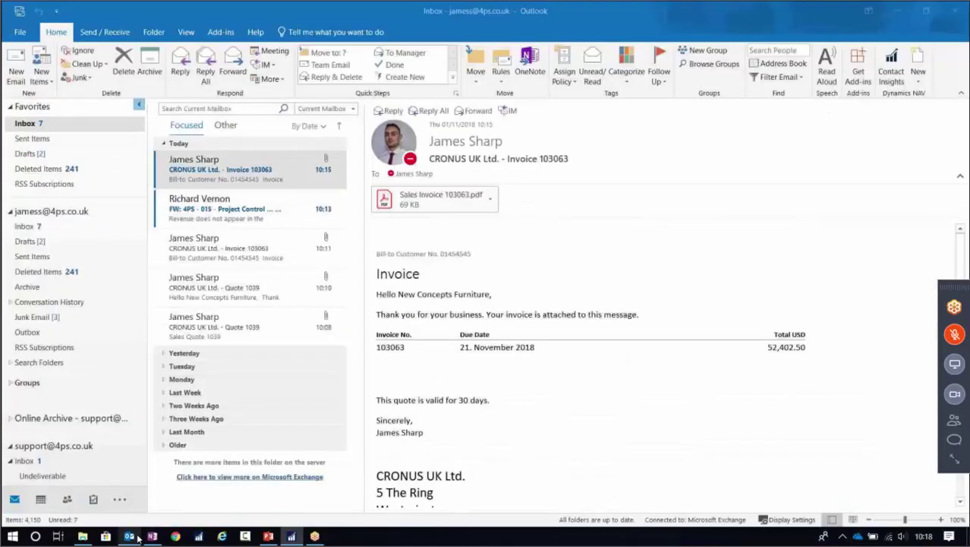
{"action": "left_click", "coordinate": [334, 248]}
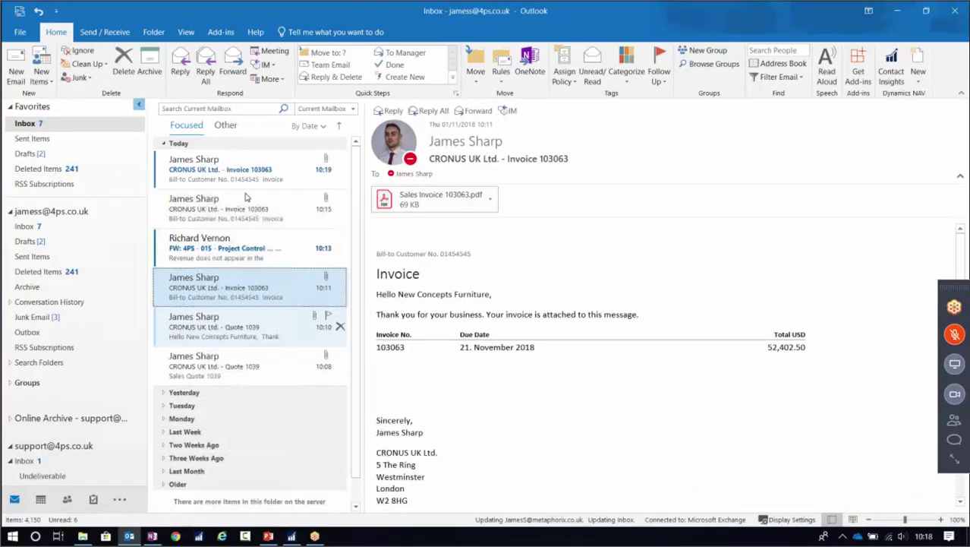
{"action": "left_click", "coordinate": [325, 163]}
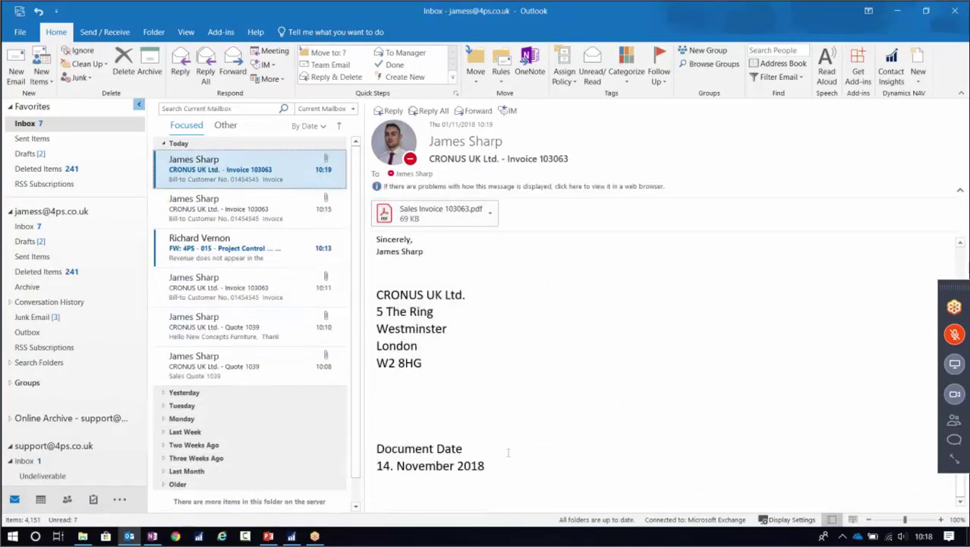
{"action": "left_click_drag", "start_coordinate": [377, 444], "coordinate": [486, 470]}
{"action": "left_click", "coordinate": [608, 443]}
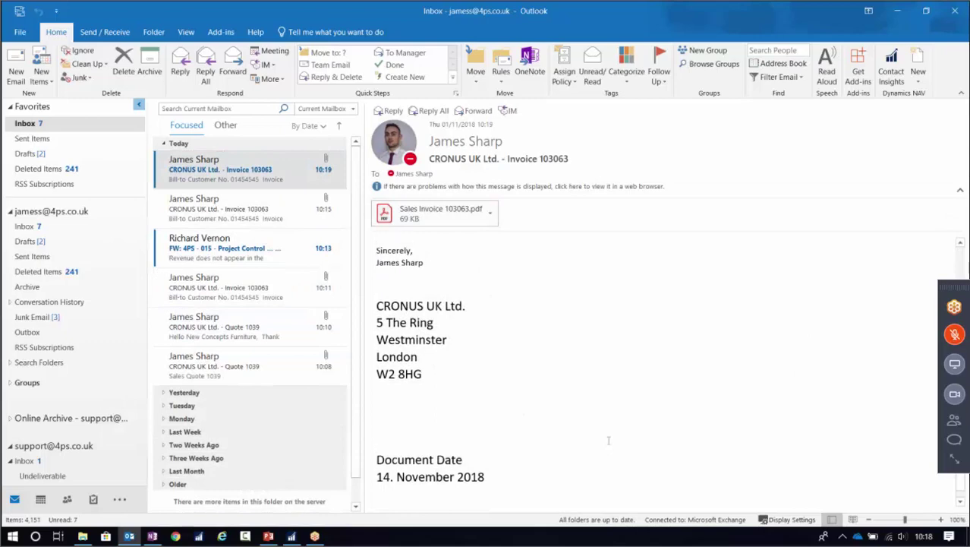
{"action": "scroll", "coordinate": [608, 442], "scroll_direction": "up", "scroll_amount": 2}
{"action": "scroll", "coordinate": [608, 437], "scroll_direction": "up", "scroll_amount": 2}
{"action": "scroll", "coordinate": [539, 368], "scroll_direction": "down", "scroll_amount": 4}
{"action": "scroll", "coordinate": [536, 373], "scroll_direction": "up", "scroll_amount": 4}
{"action": "scroll", "coordinate": [536, 372], "scroll_direction": "up", "scroll_amount": 1}
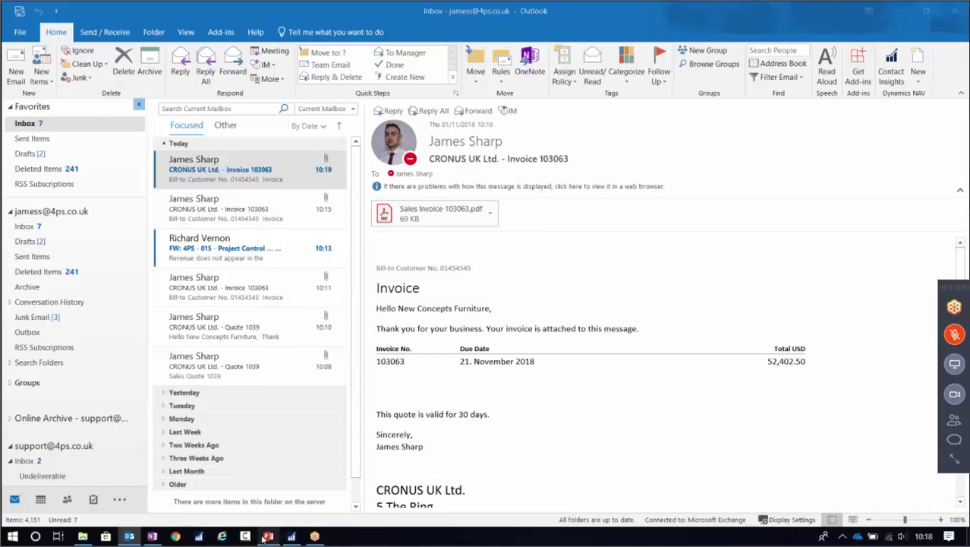
Play 'Email Documents from NAV.pptx' as a slide show from the current slide and advance to Contact details.
{"action": "left_click", "coordinate": [266, 537]}
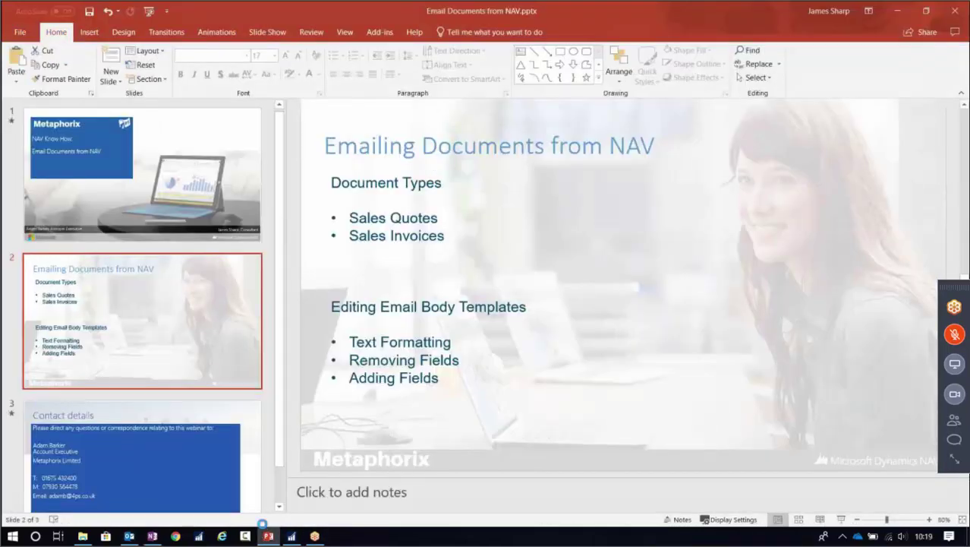
{"action": "key", "text": "shift+F5"}
{"action": "key", "text": "Page_Down"}
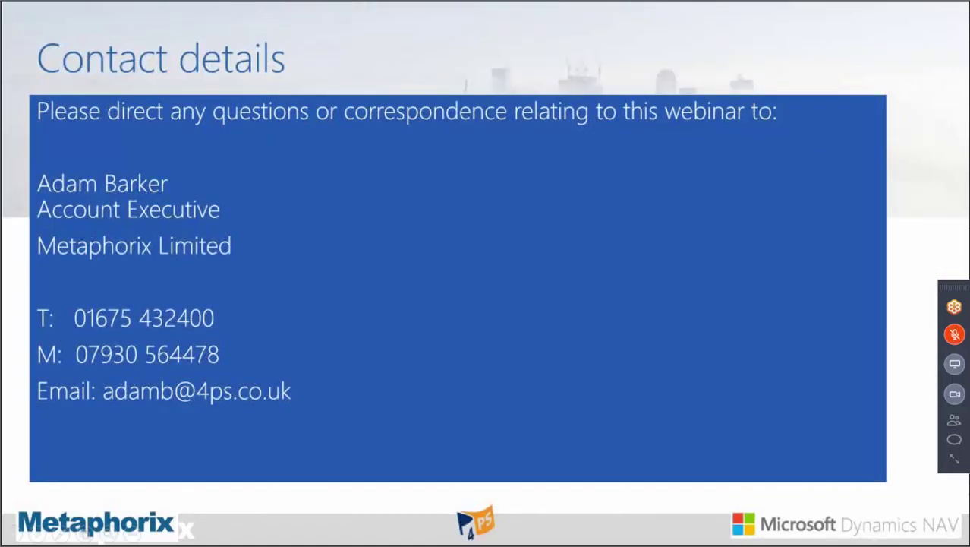